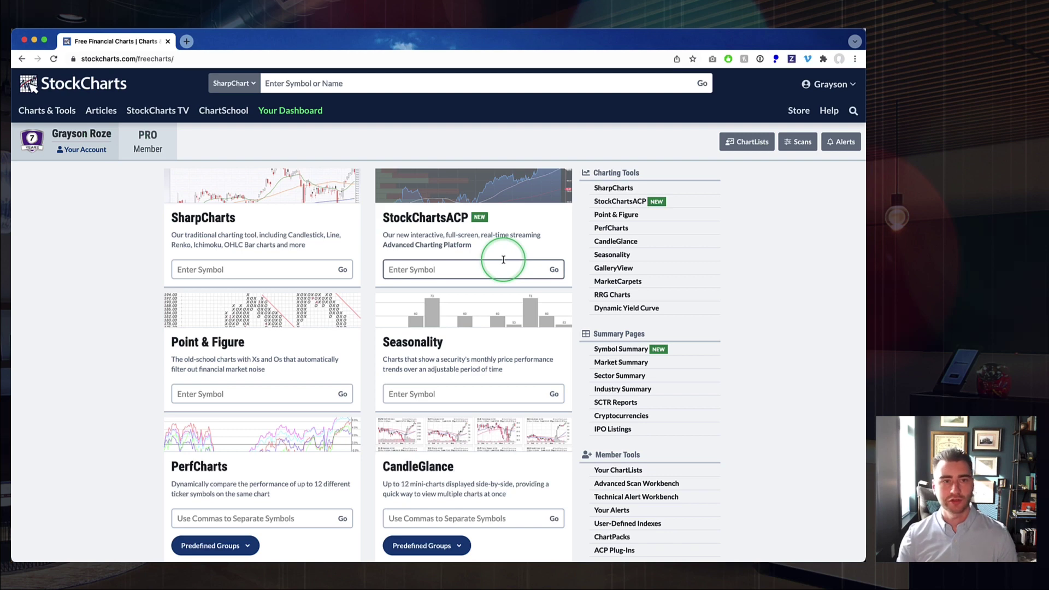
Open the Sector Summary from the summary pages on the free charts page
{"action": "scroll", "coordinate": [503, 259], "scroll_direction": "down", "scroll_amount": 5}
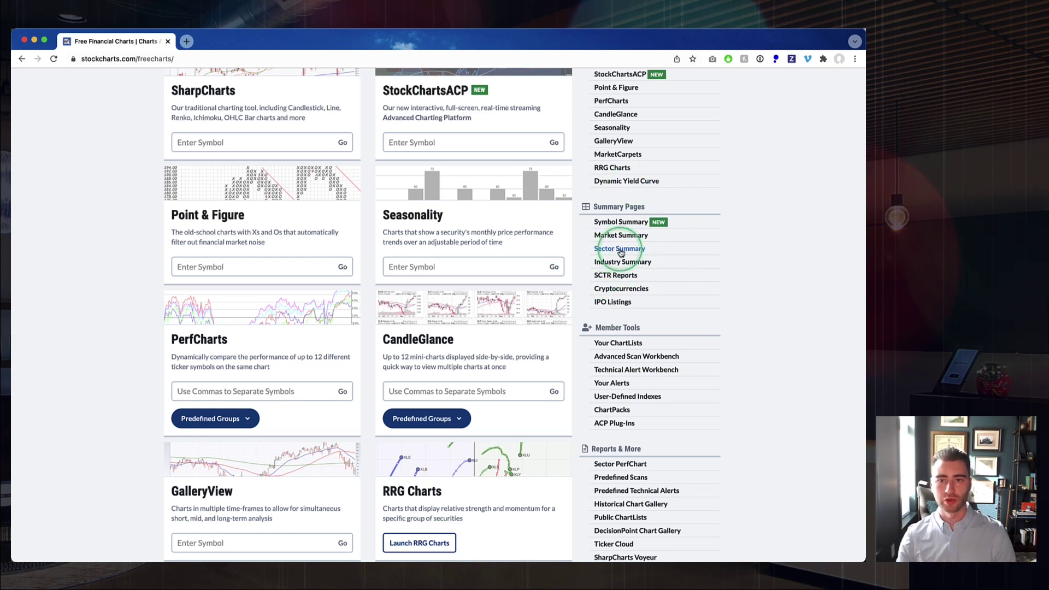
{"action": "scroll", "coordinate": [370, 268], "scroll_direction": "down", "scroll_amount": 1}
{"action": "scroll", "coordinate": [370, 269], "scroll_direction": "down", "scroll_amount": 10}
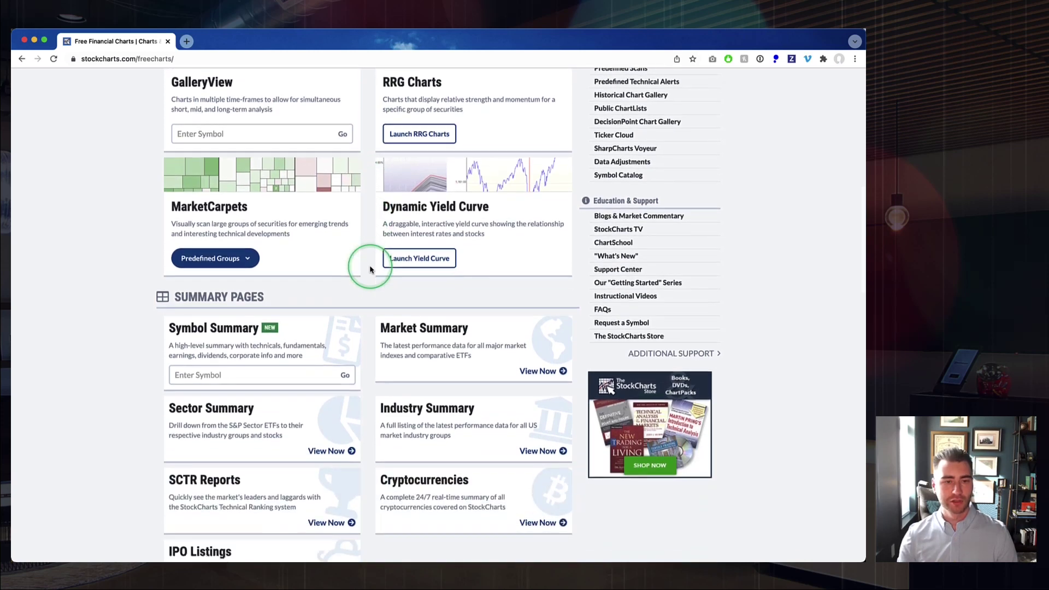
{"action": "scroll", "coordinate": [370, 269], "scroll_direction": "down", "scroll_amount": 4}
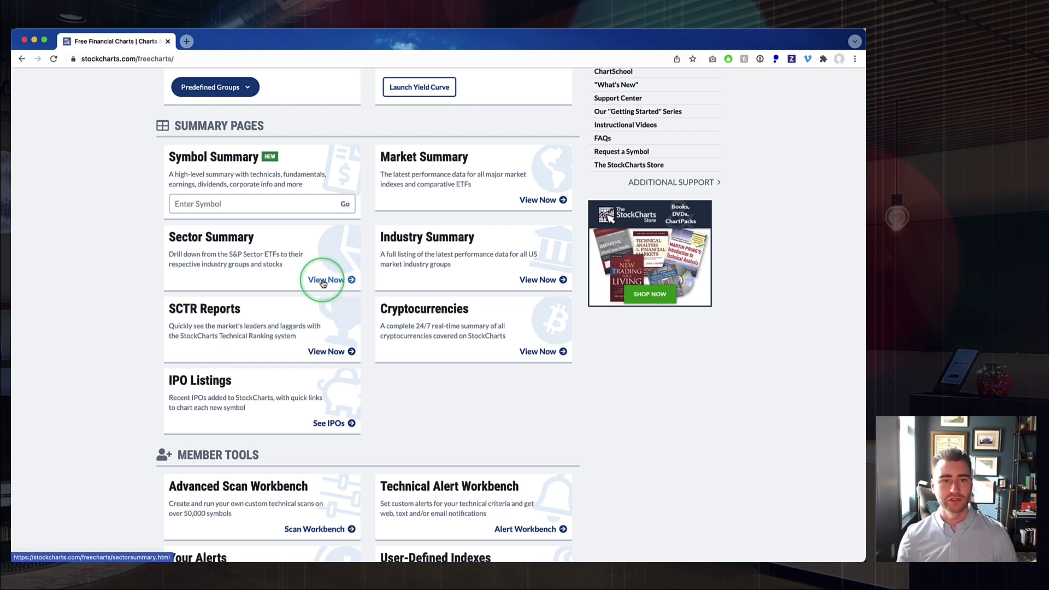
{"action": "left_click", "coordinate": [323, 281]}
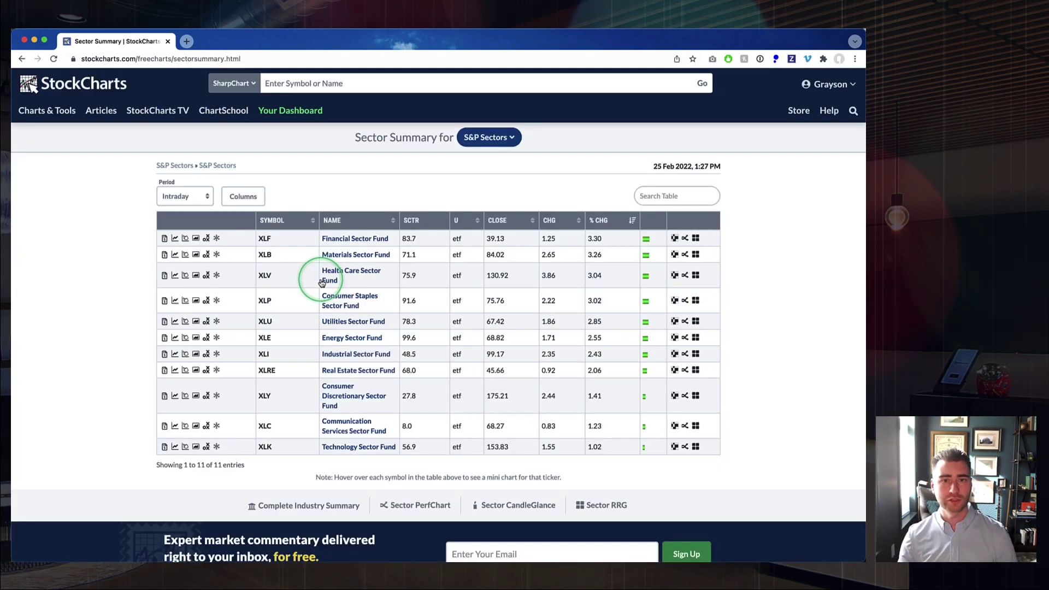
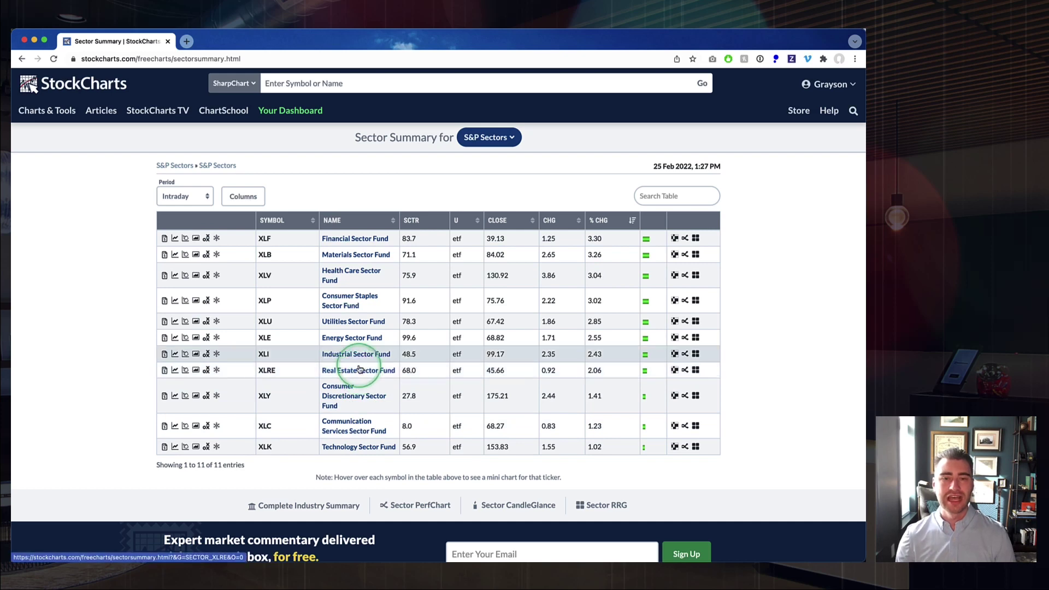
Set the sector table's period to Three Month and drill down through the Consumer Staples Sector Fund to the Food Products industry
{"action": "left_click", "coordinate": [180, 197]}
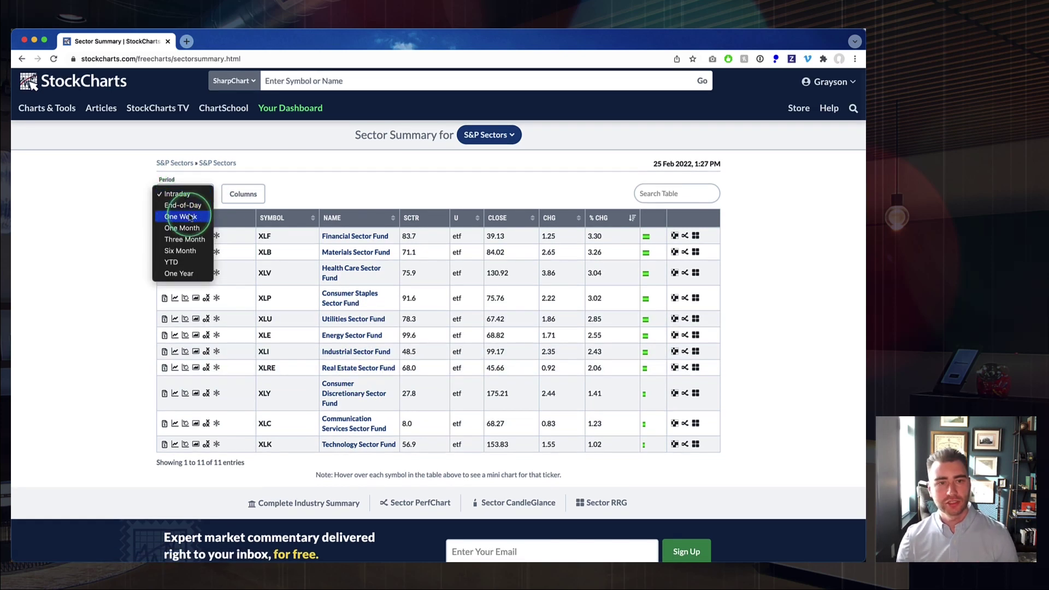
{"action": "left_click", "coordinate": [181, 239]}
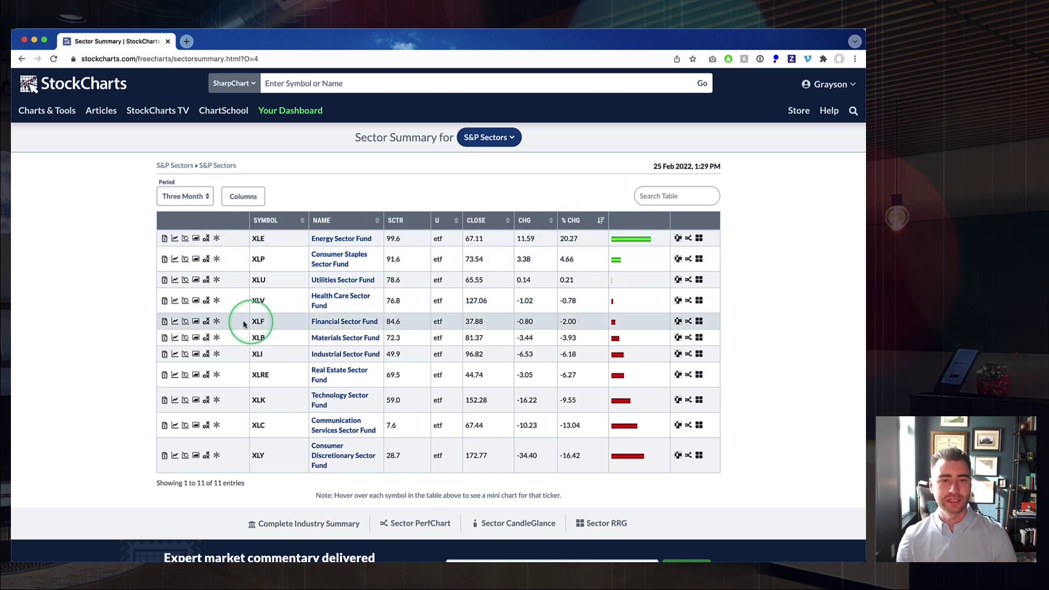
{"action": "left_click", "coordinate": [326, 258]}
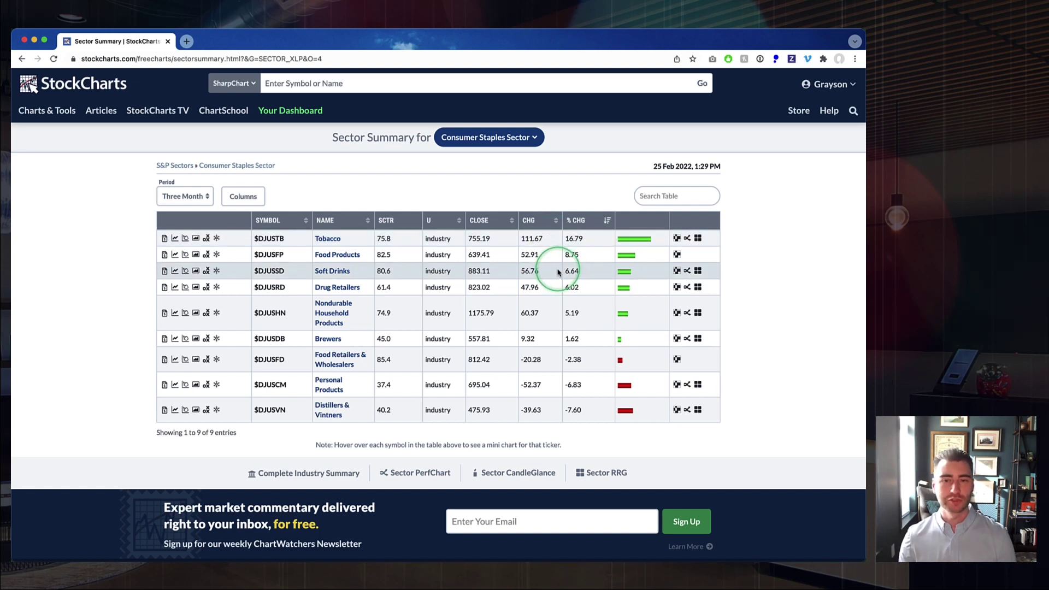
{"action": "left_click", "coordinate": [338, 255]}
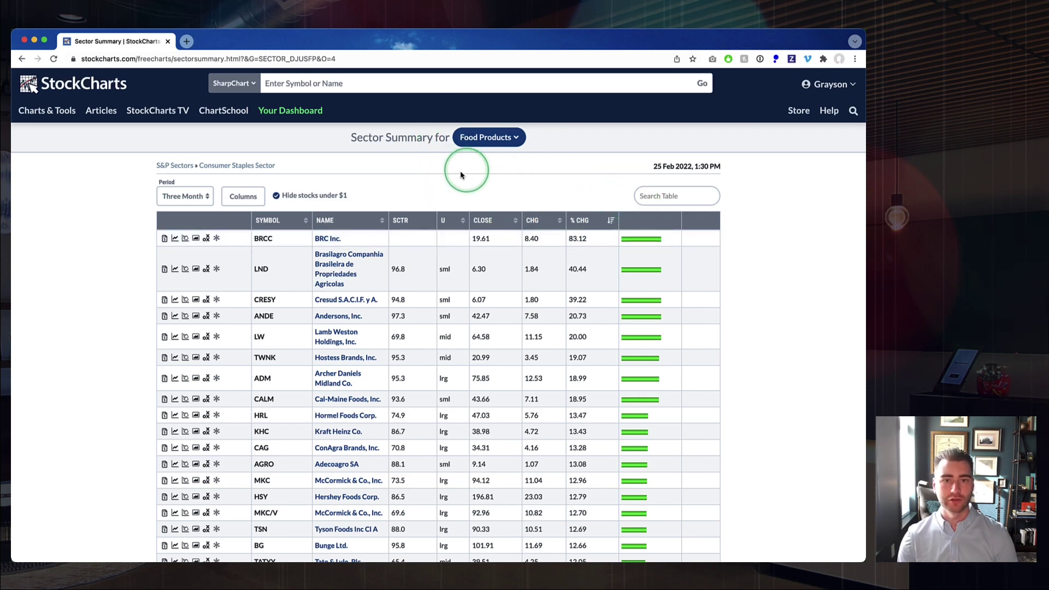
Sort the Food Products stocks by SCTR and then by the U column, and review the large-cap group
{"action": "left_click", "coordinate": [410, 220]}
{"action": "left_click", "coordinate": [443, 221]}
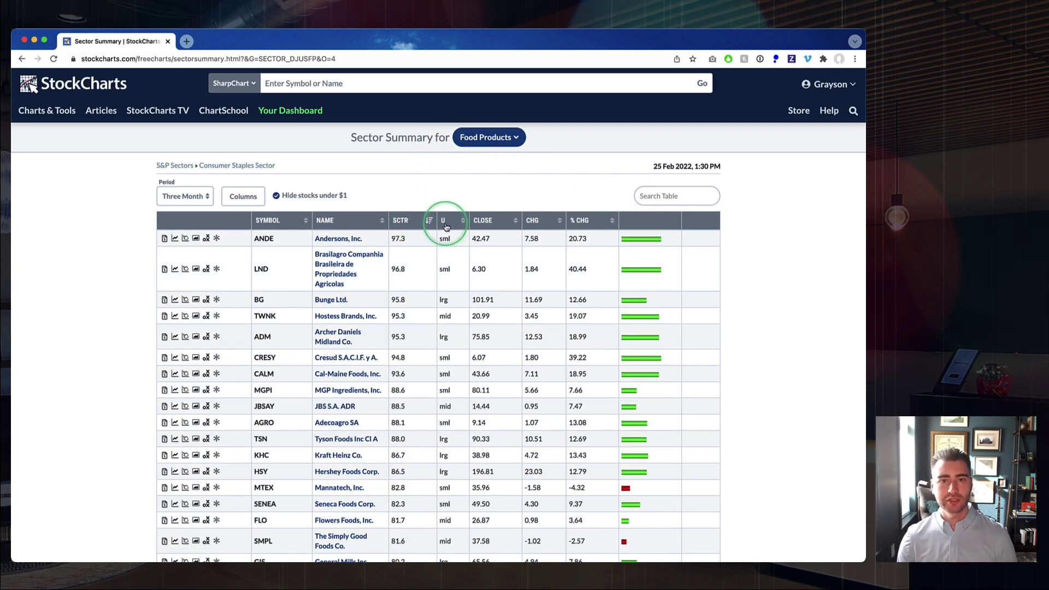
{"action": "scroll", "coordinate": [443, 223], "scroll_direction": "down", "scroll_amount": 5}
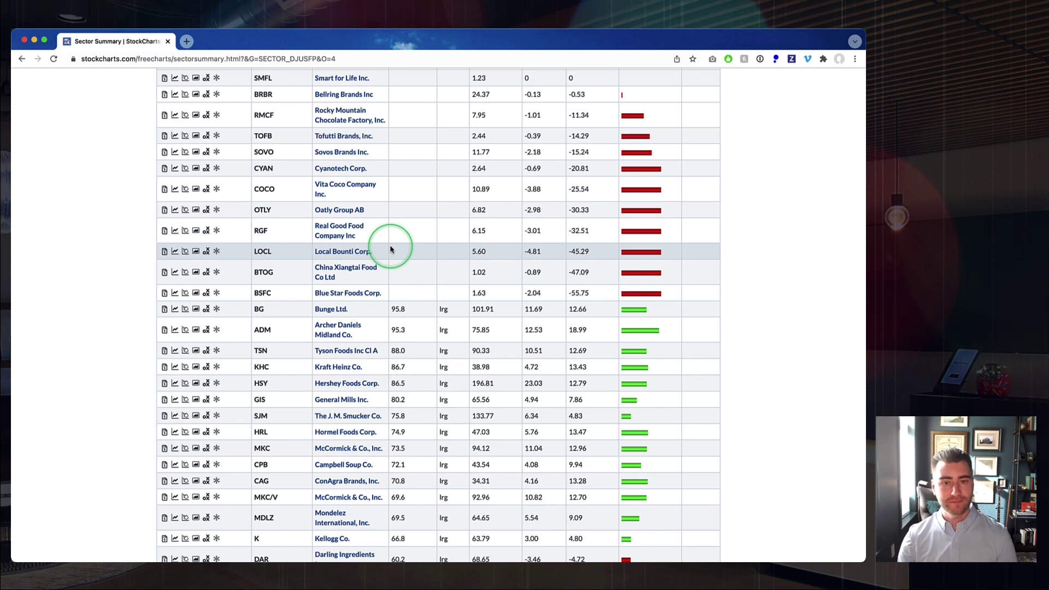
{"action": "scroll", "coordinate": [435, 293], "scroll_direction": "down", "scroll_amount": 2}
{"action": "scroll", "coordinate": [436, 293], "scroll_direction": "up", "scroll_amount": 2}
{"action": "scroll", "coordinate": [374, 77], "scroll_direction": "up", "scroll_amount": 2}
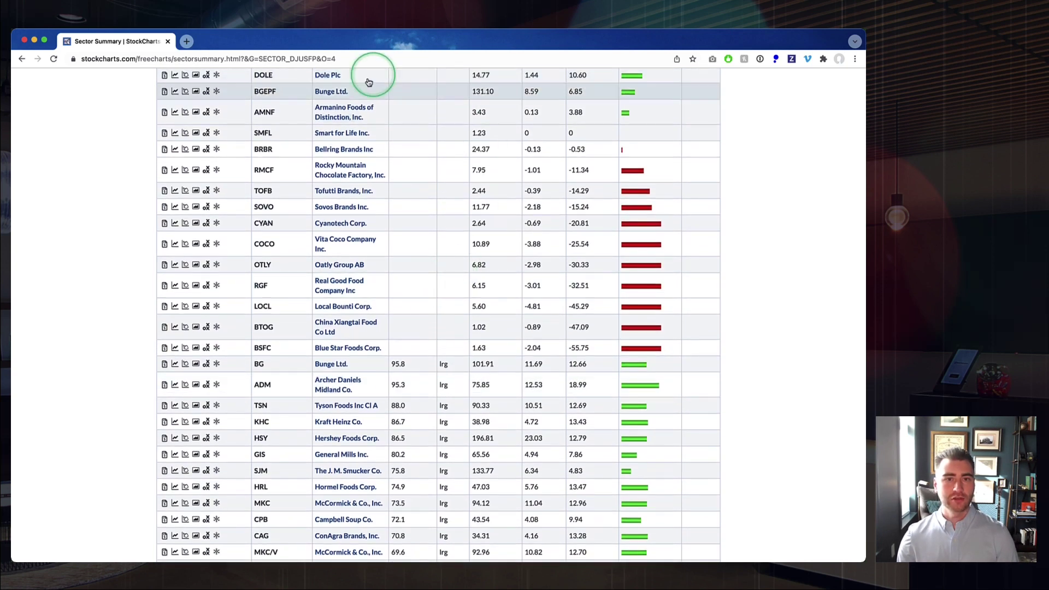
{"action": "scroll", "coordinate": [503, 213], "scroll_direction": "down", "scroll_amount": 5}
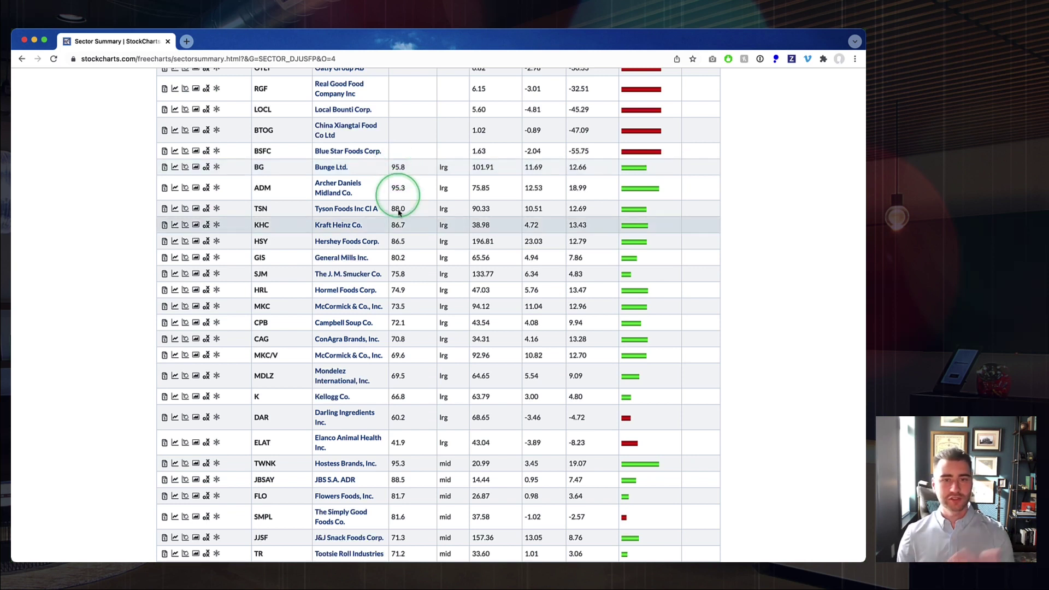
Open the SharpChart for Hershey Foods Corp. (HSY) from the large-cap stocks and look over its price and indicator panels
{"action": "mouse_move", "coordinate": [261, 242]}
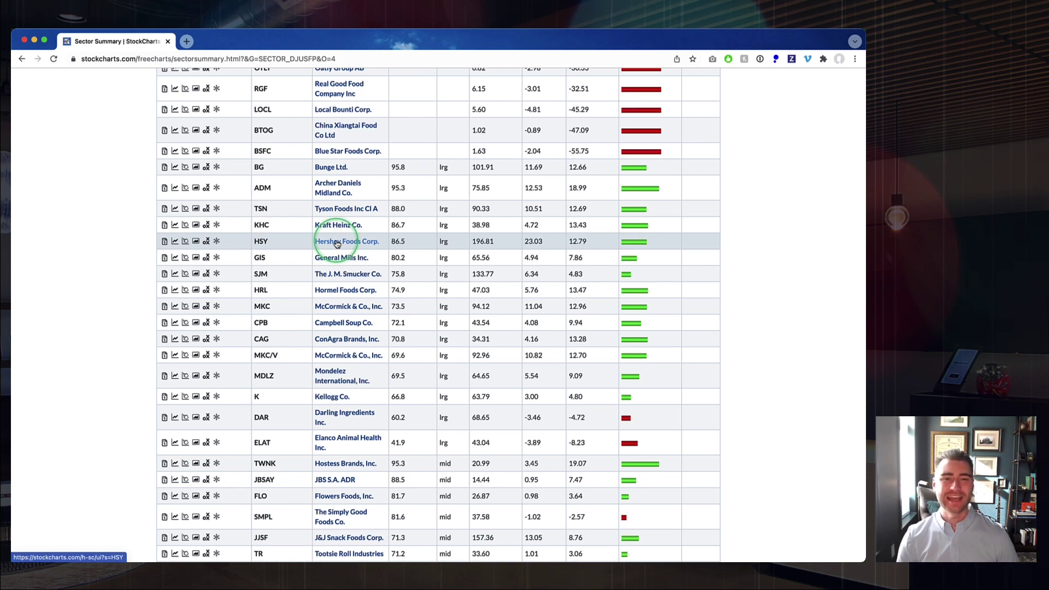
{"action": "left_click", "coordinate": [337, 242]}
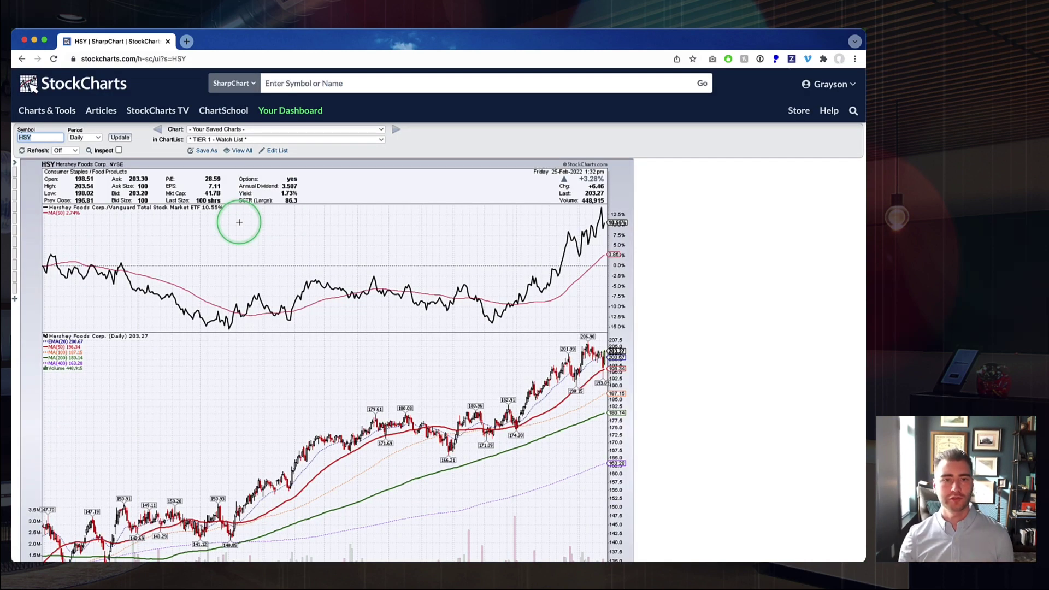
{"action": "scroll", "coordinate": [320, 263], "scroll_direction": "down", "scroll_amount": 3}
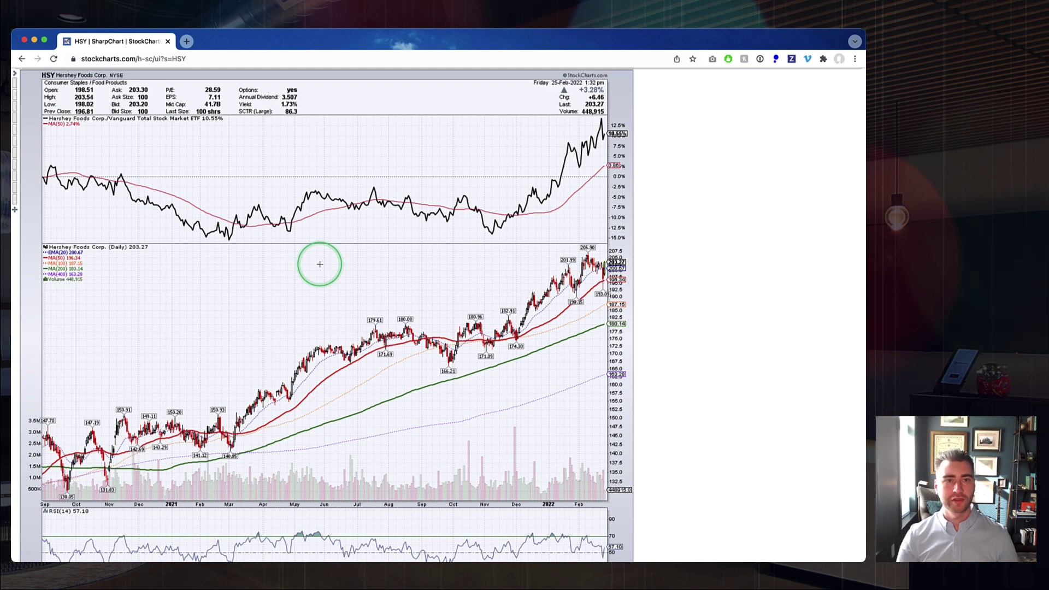
{"action": "scroll", "coordinate": [320, 264], "scroll_direction": "up", "scroll_amount": 3}
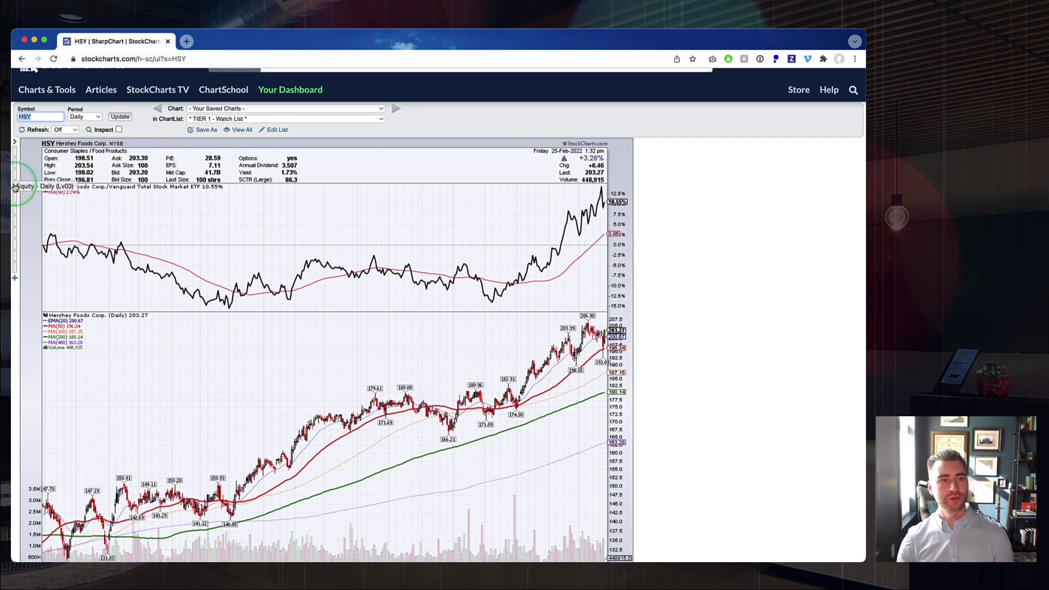
Apply the Equity - Daily chart styles Lv00, Lv01 and Lv02 in turn to the HSY chart and review each one
{"action": "left_click", "coordinate": [18, 153]}
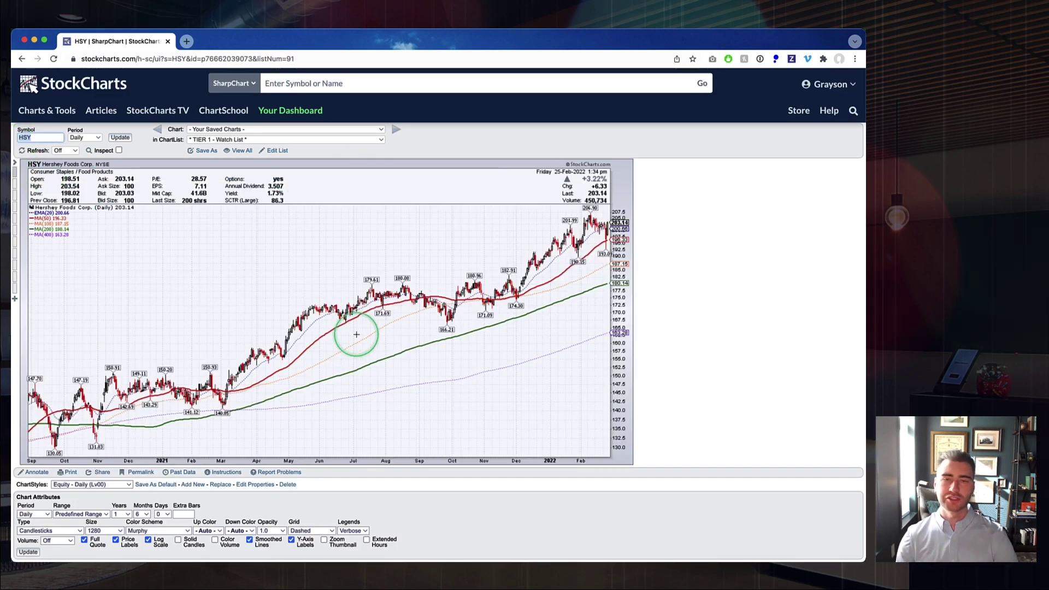
{"action": "left_click", "coordinate": [15, 187]}
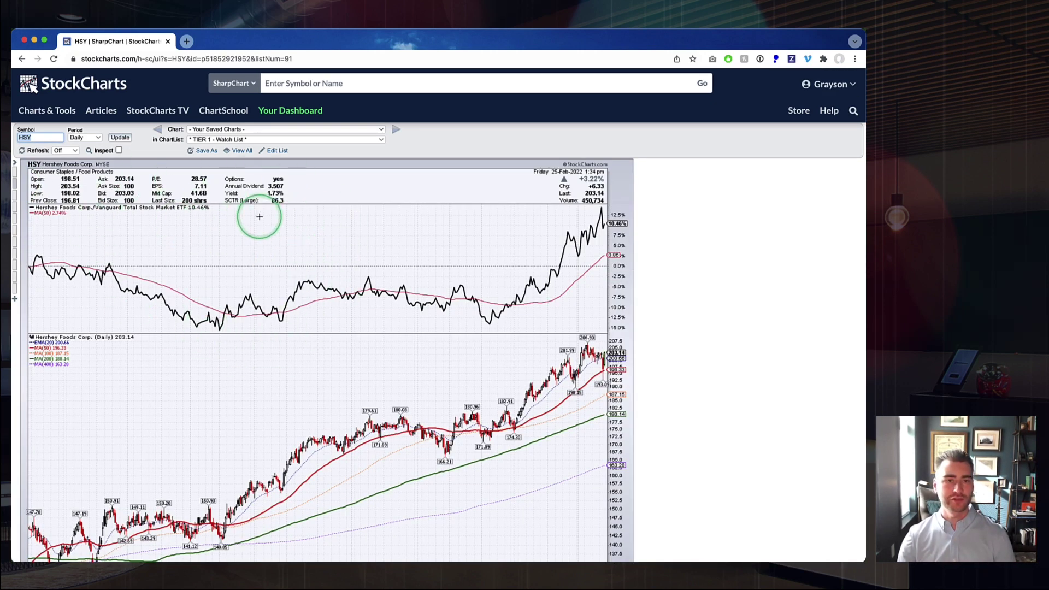
{"action": "scroll", "coordinate": [257, 217], "scroll_direction": "down", "scroll_amount": 3}
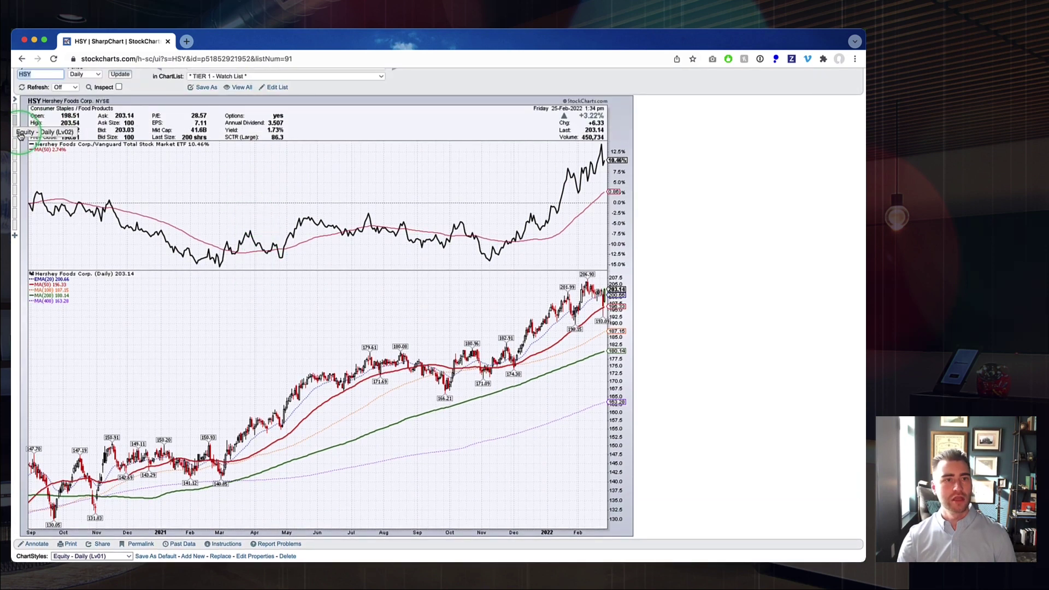
{"action": "left_click", "coordinate": [22, 132]}
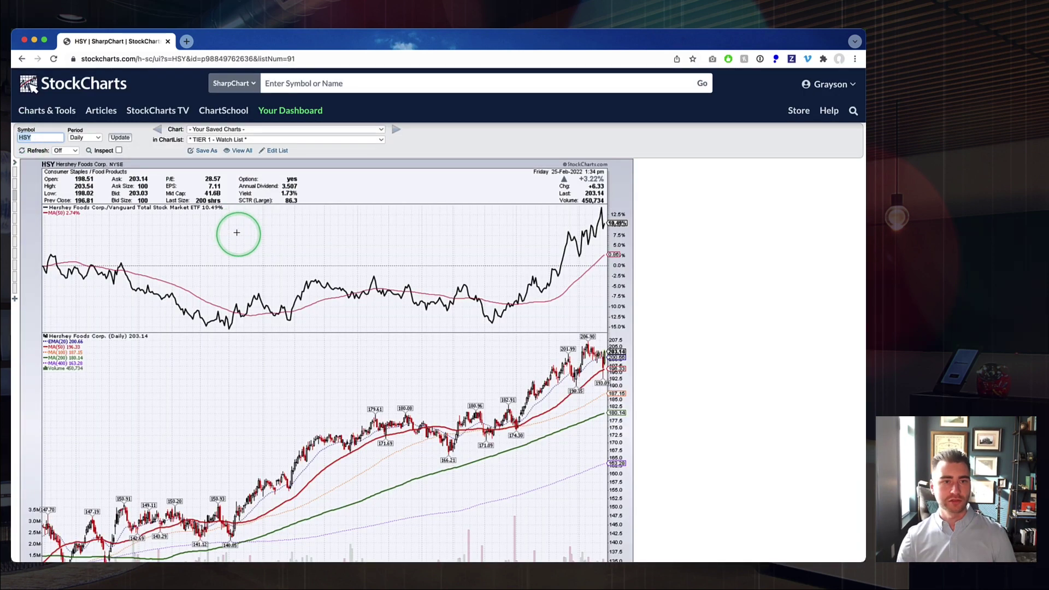
{"action": "scroll", "coordinate": [376, 295], "scroll_direction": "down", "scroll_amount": 5}
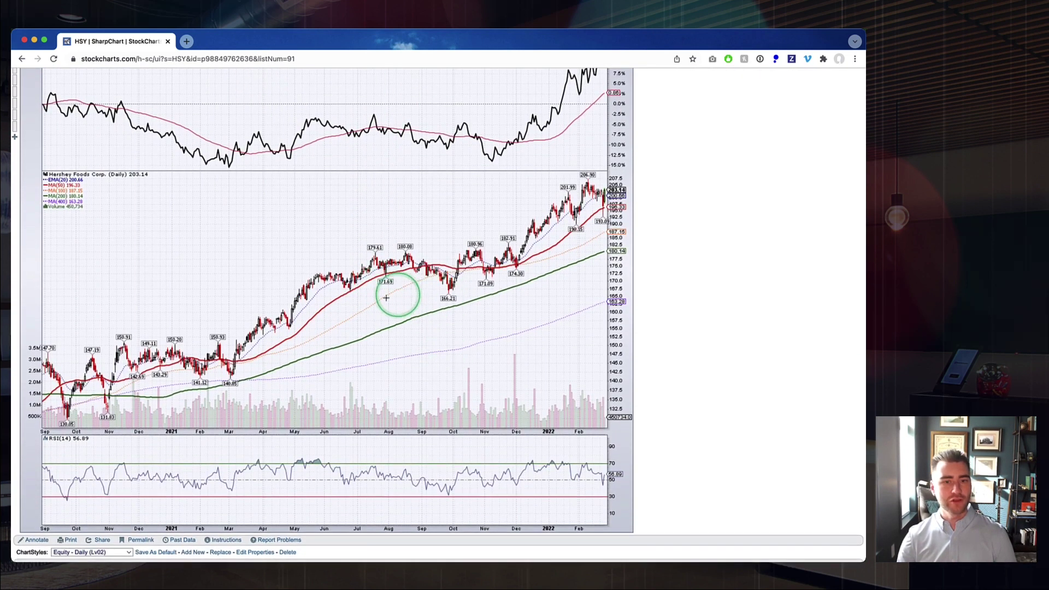
{"action": "scroll", "coordinate": [302, 486], "scroll_direction": "up", "scroll_amount": 5}
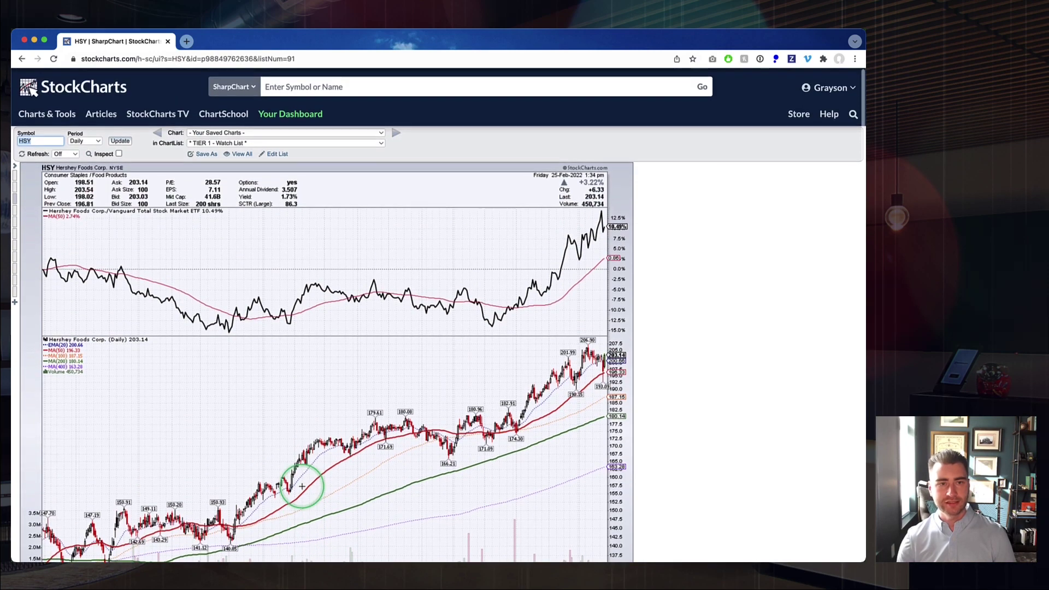
Apply the Equity - Daily (Lv03) style, then the style comparing stock, sector and industry performance, and examine the HSY chart's panels
{"action": "left_click", "coordinate": [15, 212]}
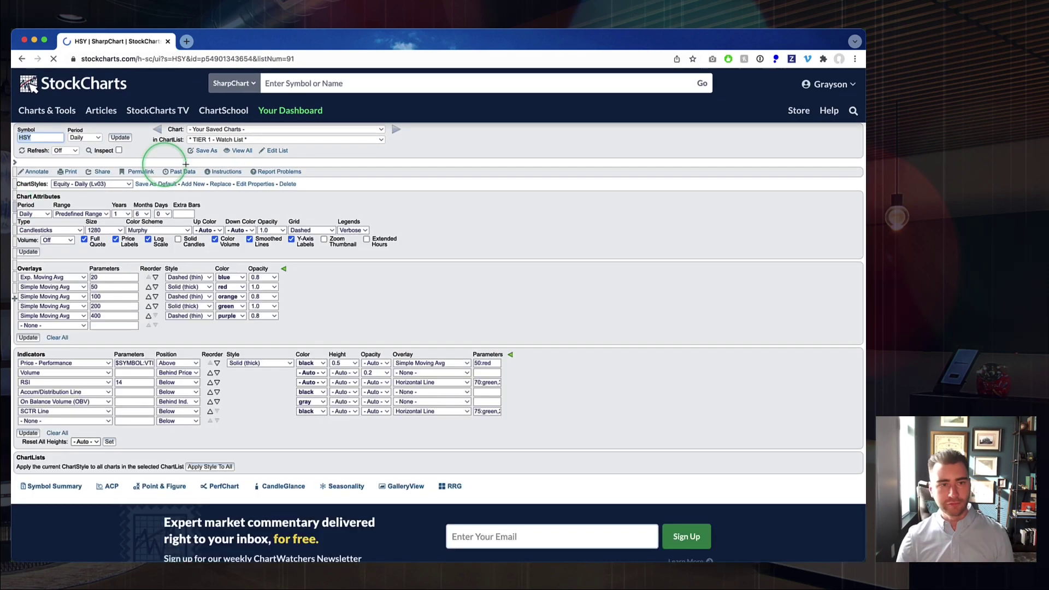
{"action": "scroll", "coordinate": [330, 258], "scroll_direction": "down", "scroll_amount": 5}
{"action": "scroll", "coordinate": [334, 259], "scroll_direction": "down", "scroll_amount": 5}
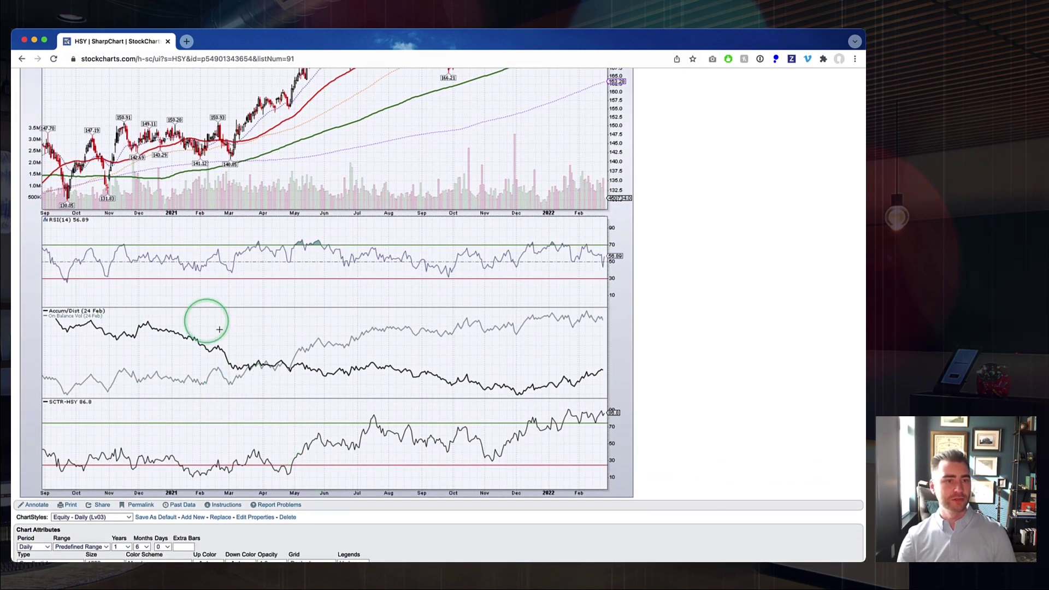
{"action": "scroll", "coordinate": [199, 426], "scroll_direction": "up", "scroll_amount": 10}
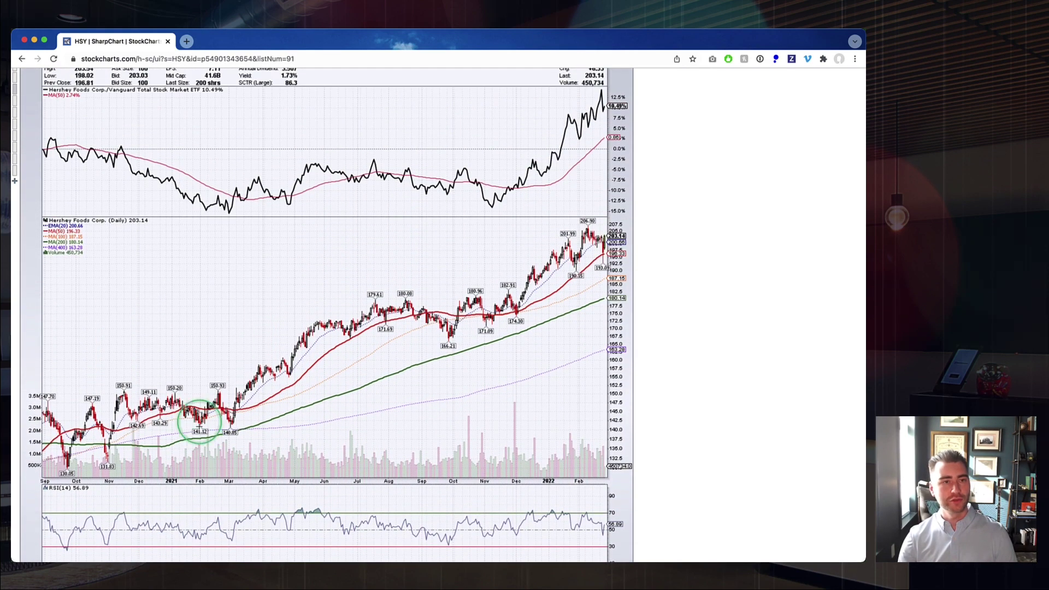
{"action": "left_click", "coordinate": [15, 219]}
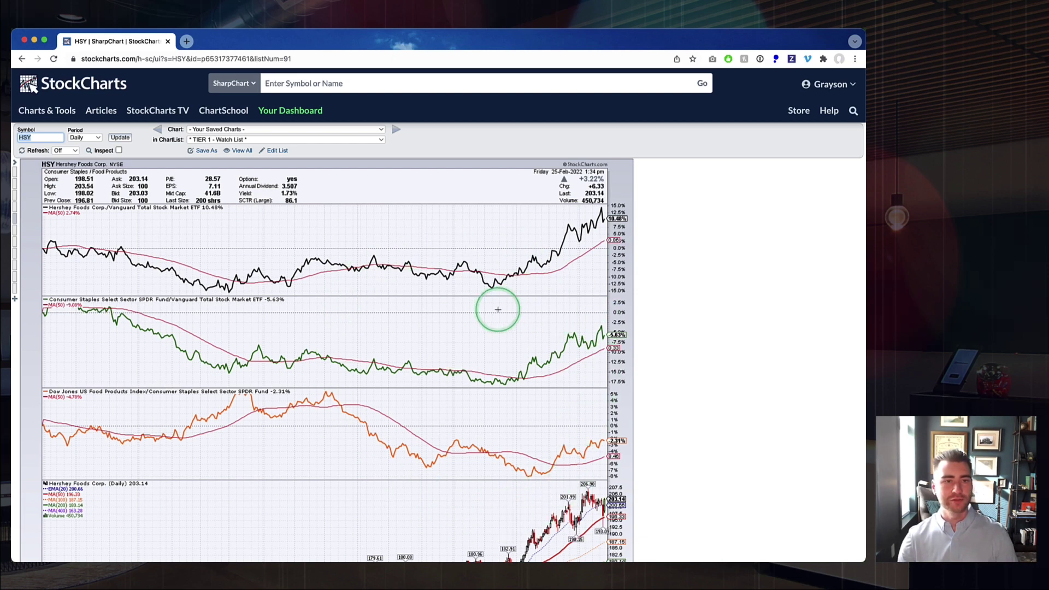
{"action": "scroll", "coordinate": [497, 309], "scroll_direction": "down", "scroll_amount": 1}
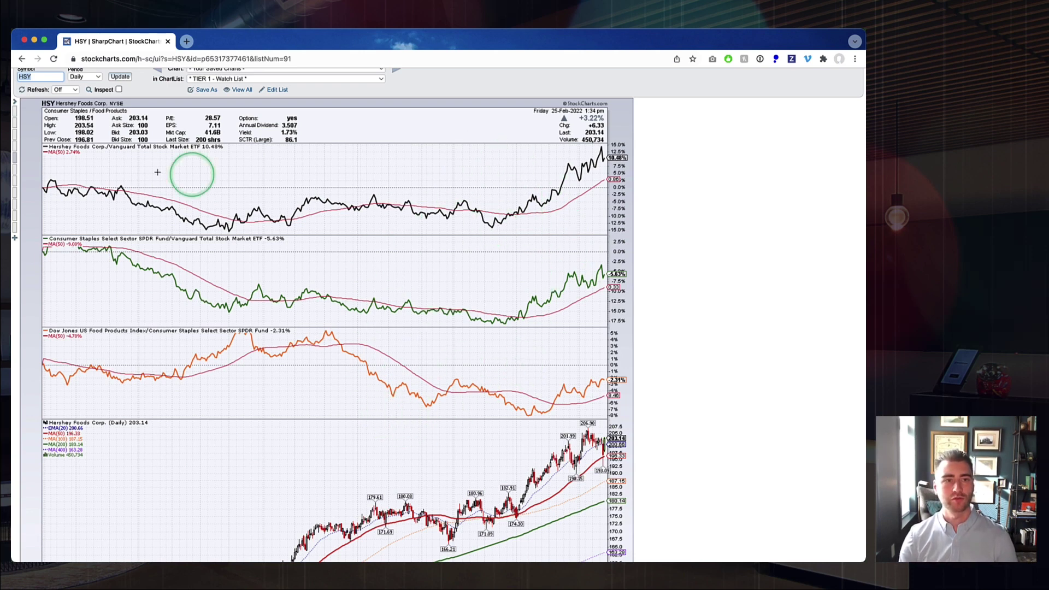
Reapply the Equity - Daily (Lv01) style to the HSY chart and go to its overlay and indicator settings
{"action": "left_click", "coordinate": [15, 118]}
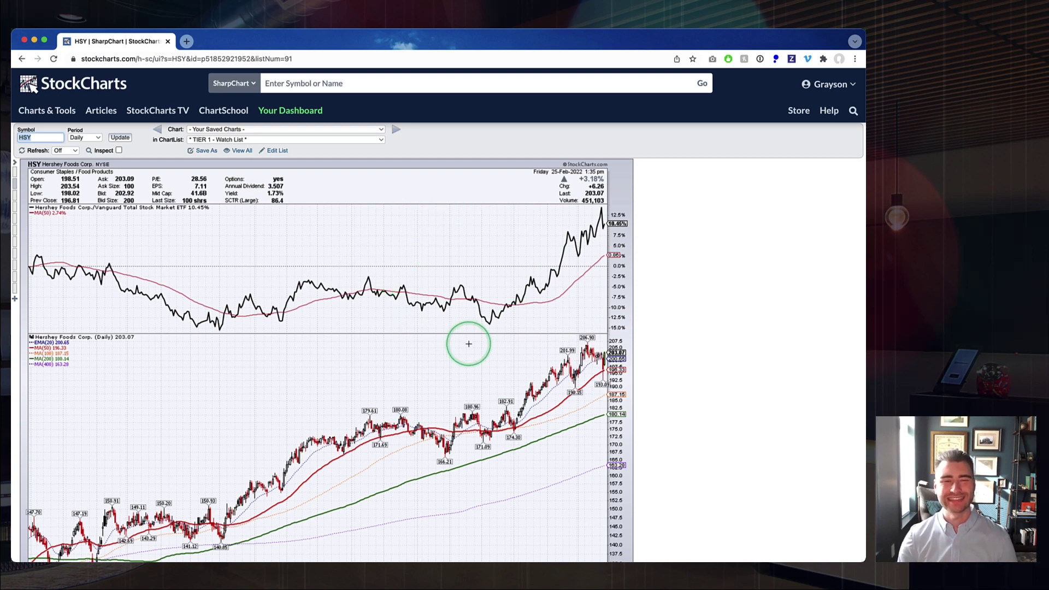
{"action": "scroll", "coordinate": [468, 344], "scroll_direction": "down", "scroll_amount": 5}
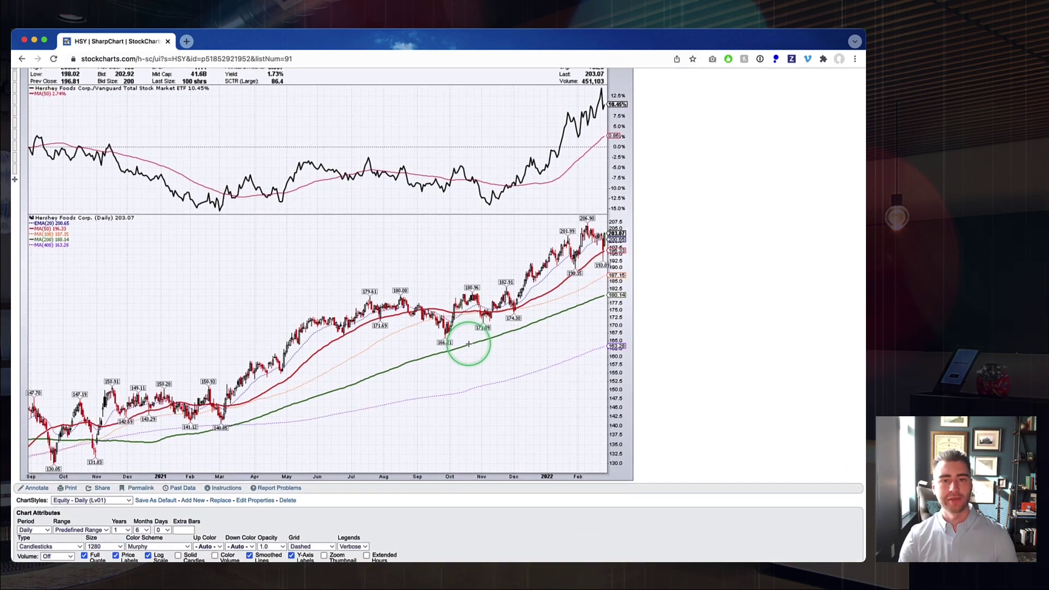
{"action": "scroll", "coordinate": [468, 344], "scroll_direction": "down", "scroll_amount": 1}
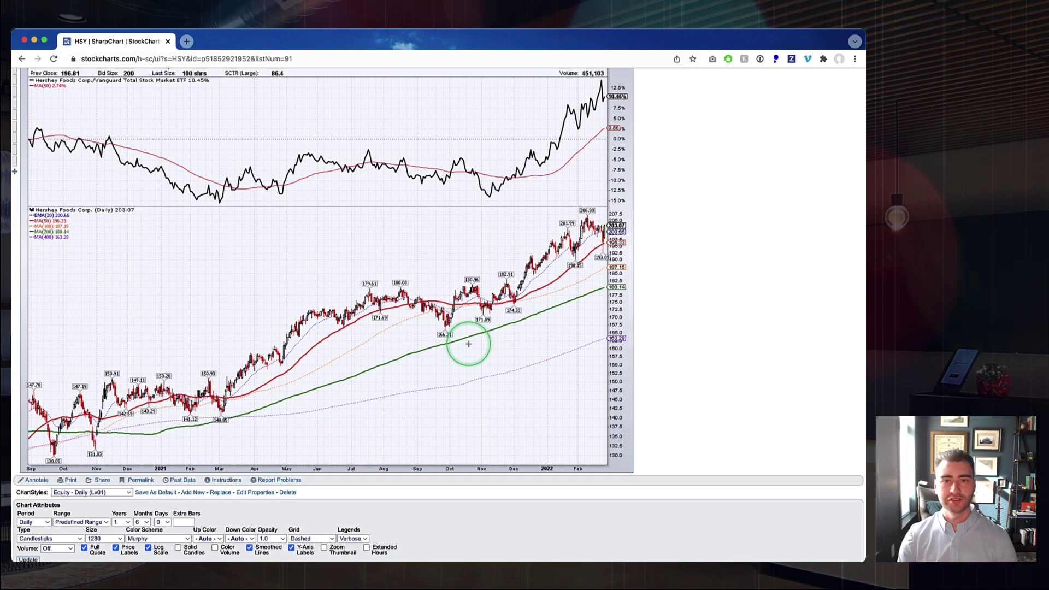
{"action": "scroll", "coordinate": [468, 344], "scroll_direction": "down", "scroll_amount": 10}
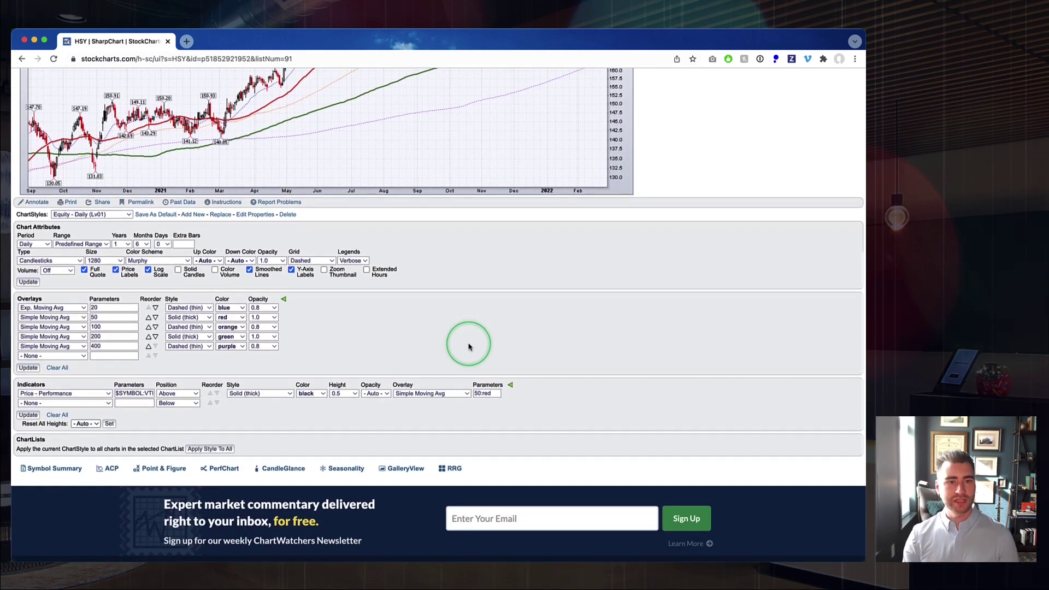
{"action": "scroll", "coordinate": [468, 346], "scroll_direction": "down", "scroll_amount": 3}
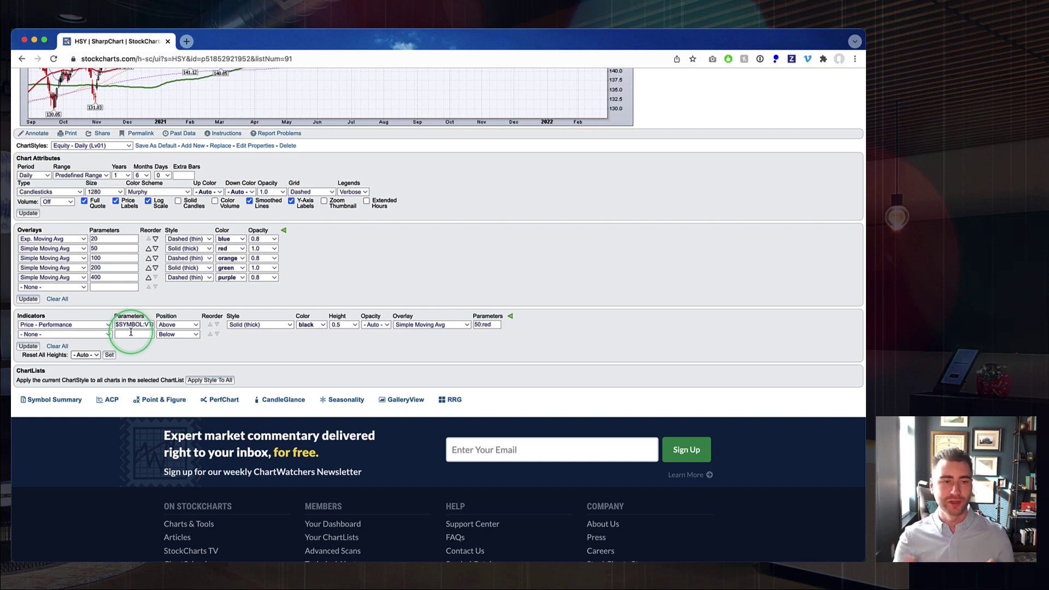
Examine the indicator types offered for the Price - Performance indicator, including the plain Price option
{"action": "left_click", "coordinate": [54, 328]}
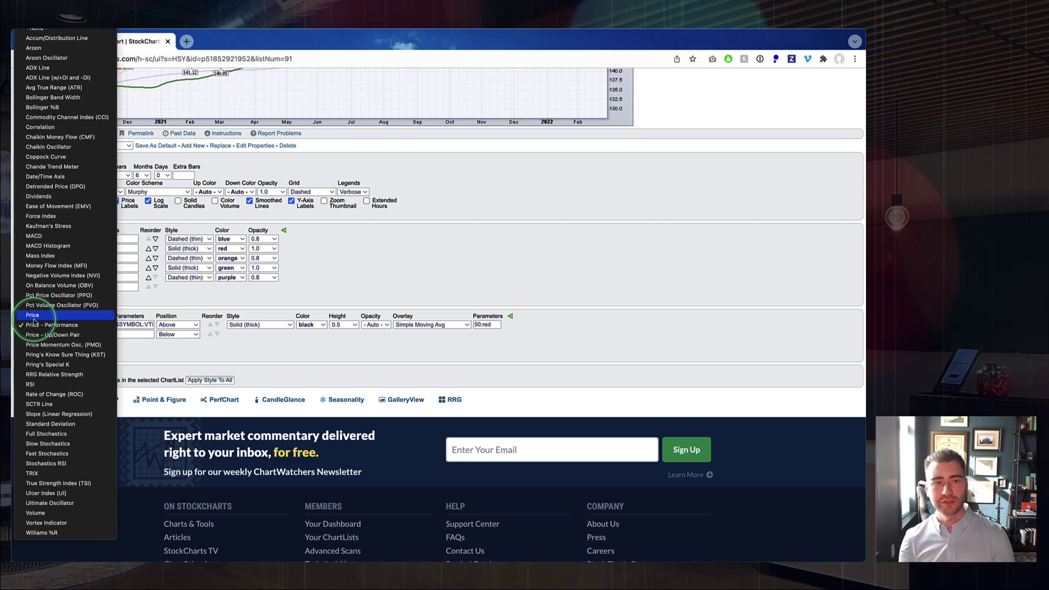
{"action": "left_click", "coordinate": [33, 315]}
{"action": "scroll", "coordinate": [307, 300], "scroll_direction": "up", "scroll_amount": 10}
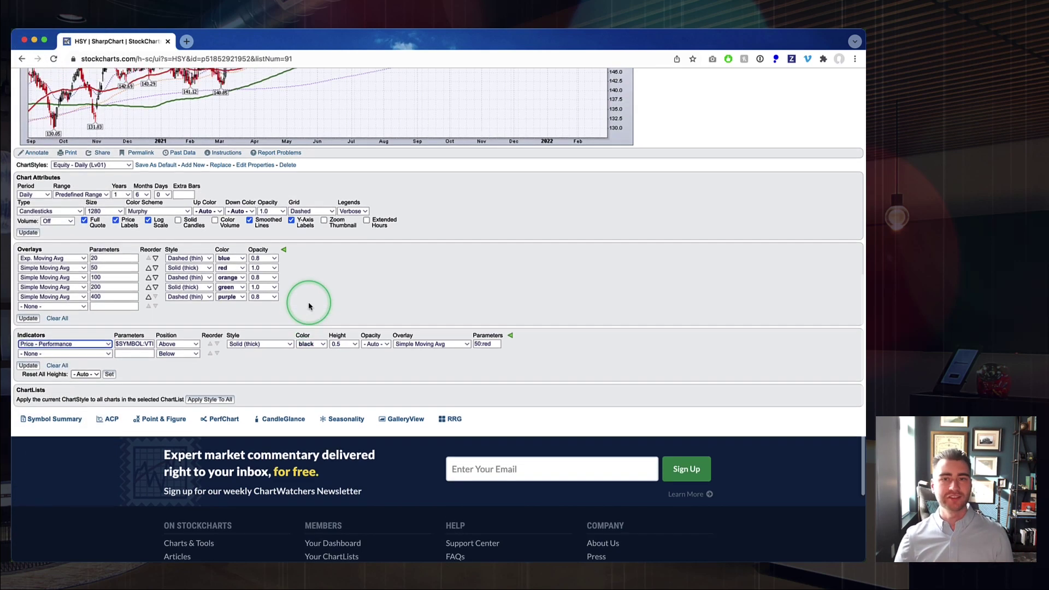
Compare the HSY chart's relative-performance panel with its settings and recheck the list of indicator types, keeping Price - Performance selected
{"action": "scroll", "coordinate": [308, 306], "scroll_direction": "up", "scroll_amount": 2}
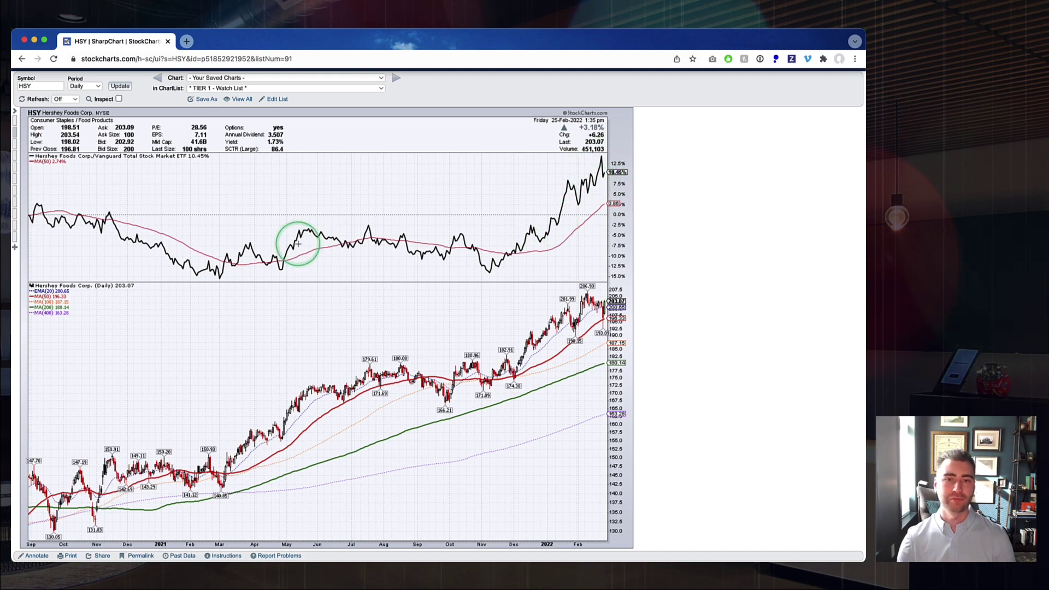
{"action": "scroll", "coordinate": [298, 243], "scroll_direction": "down", "scroll_amount": 5}
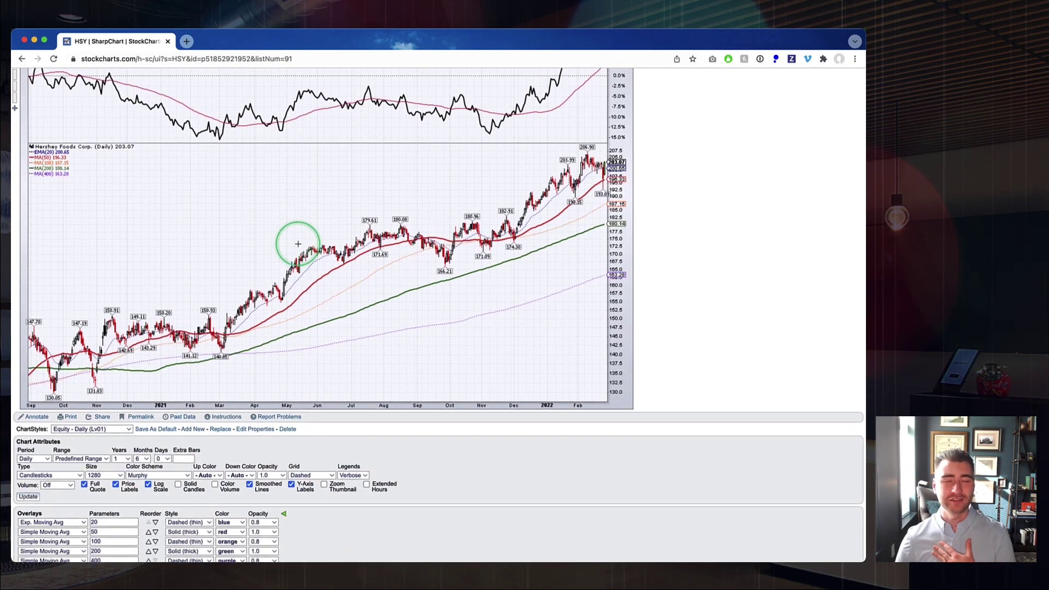
{"action": "scroll", "coordinate": [298, 243], "scroll_direction": "down", "scroll_amount": 3}
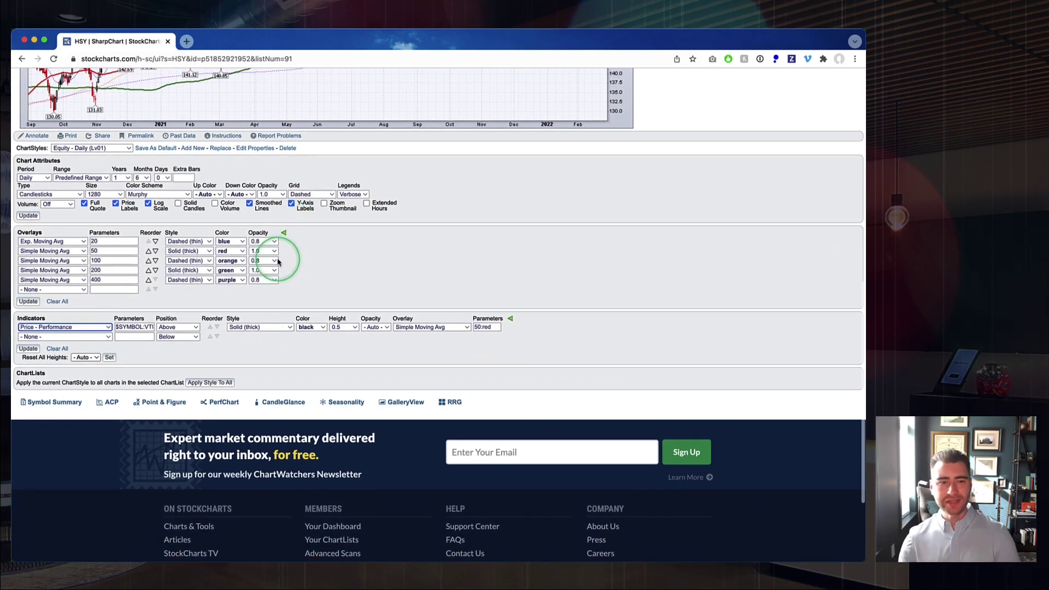
{"action": "left_click", "coordinate": [40, 327]}
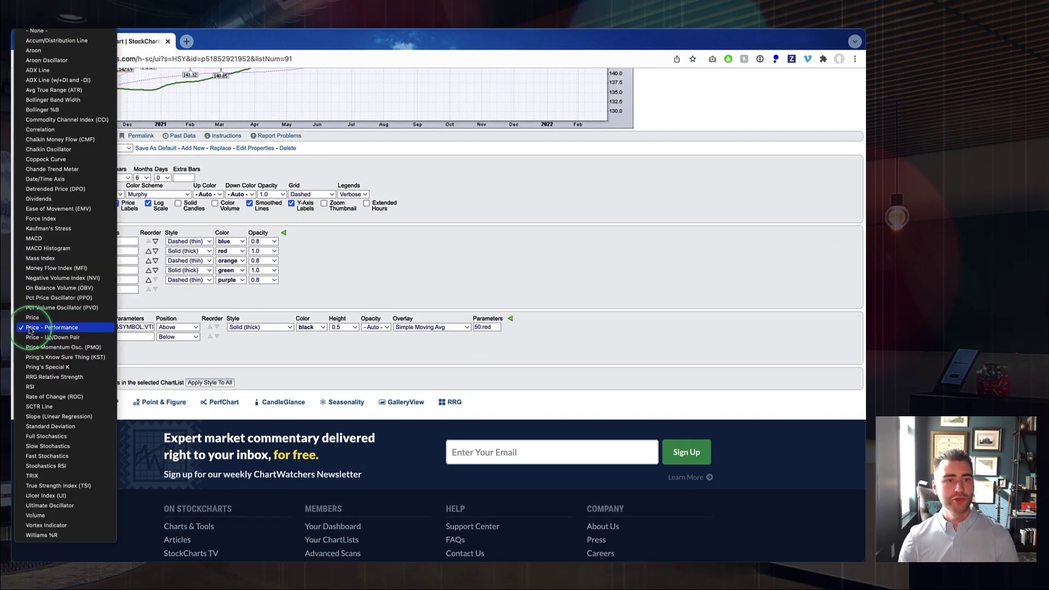
{"action": "left_click", "coordinate": [232, 341]}
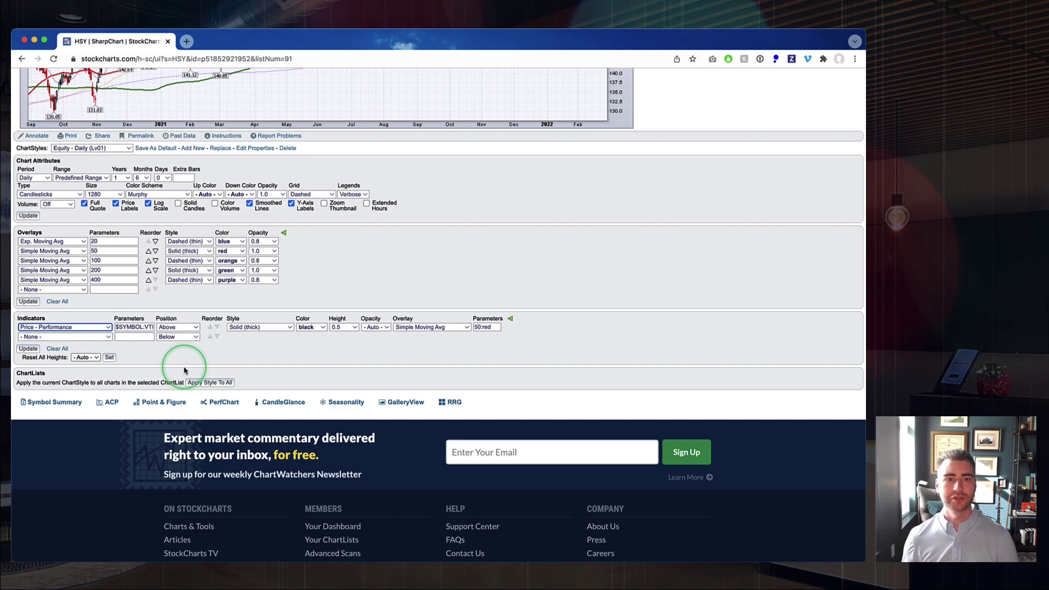
Load the MSFT chart with the same settings, review its relative-performance panel and indicator parameters, and return to the HSY chart
{"action": "scroll", "coordinate": [184, 370], "scroll_direction": "up", "scroll_amount": 15}
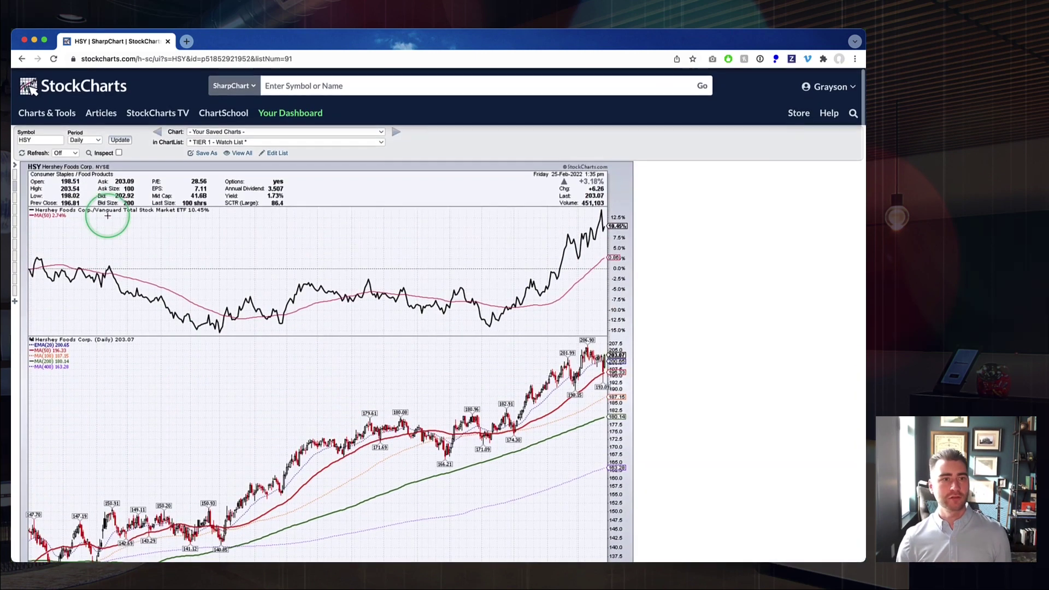
{"action": "left_click", "coordinate": [35, 134]}
{"action": "type", "text": "MSFT"}
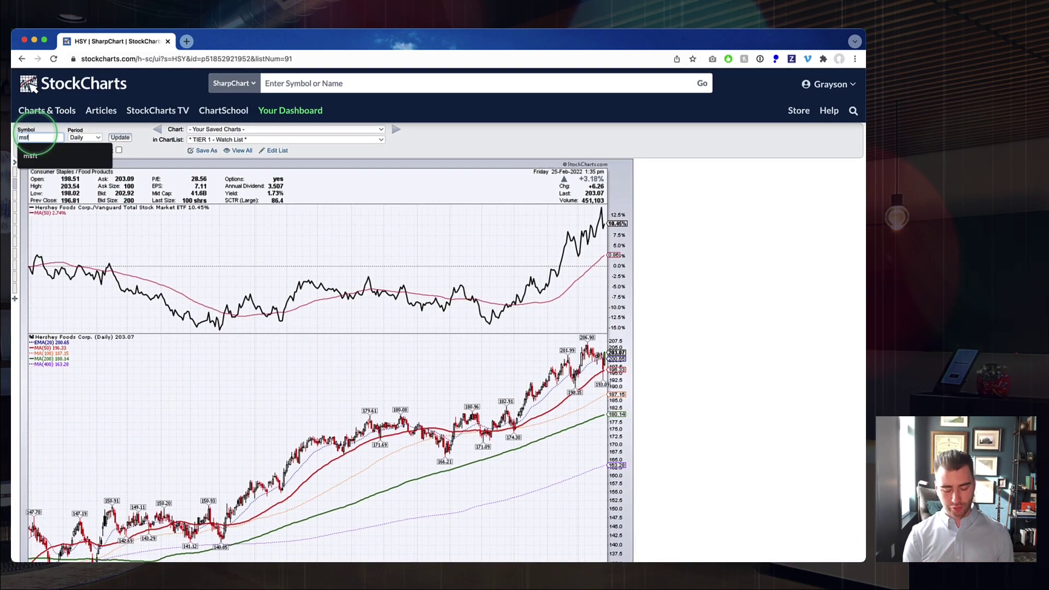
{"action": "key", "text": "Return"}
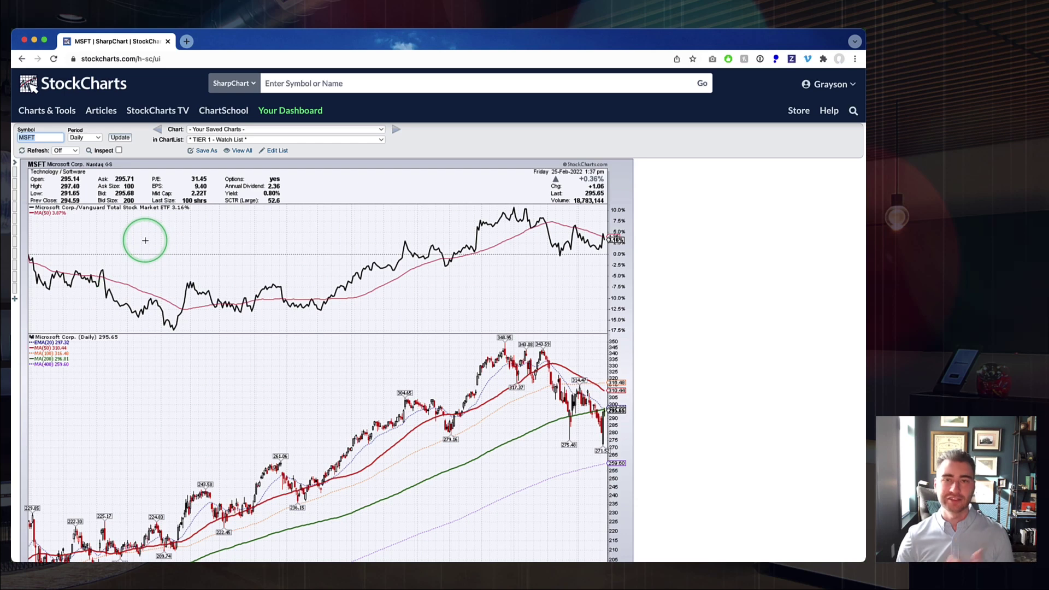
{"action": "scroll", "coordinate": [145, 239], "scroll_direction": "down", "scroll_amount": 10}
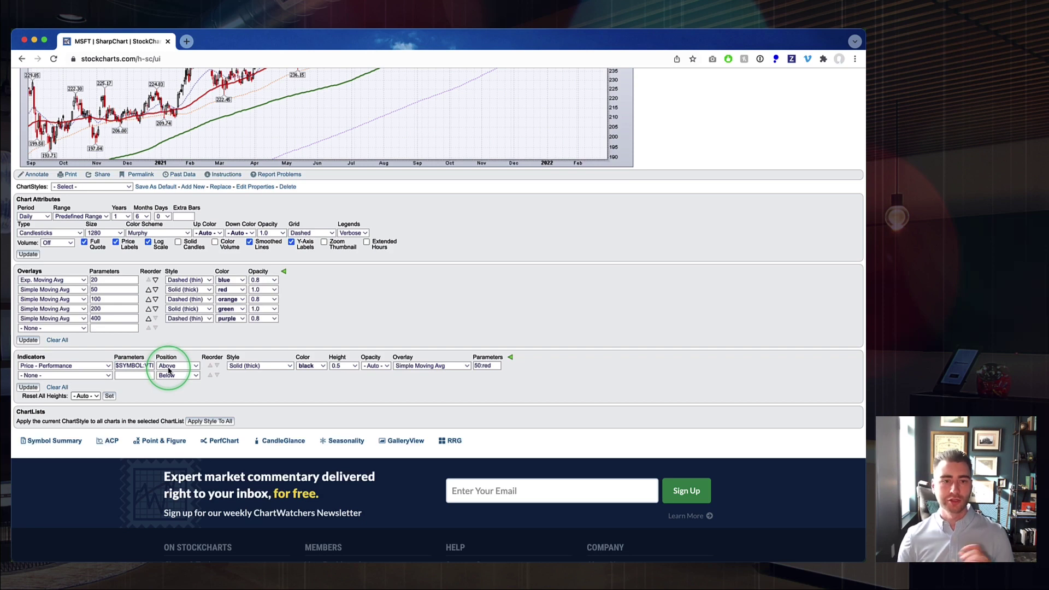
{"action": "scroll", "coordinate": [168, 370], "scroll_direction": "up", "scroll_amount": 3}
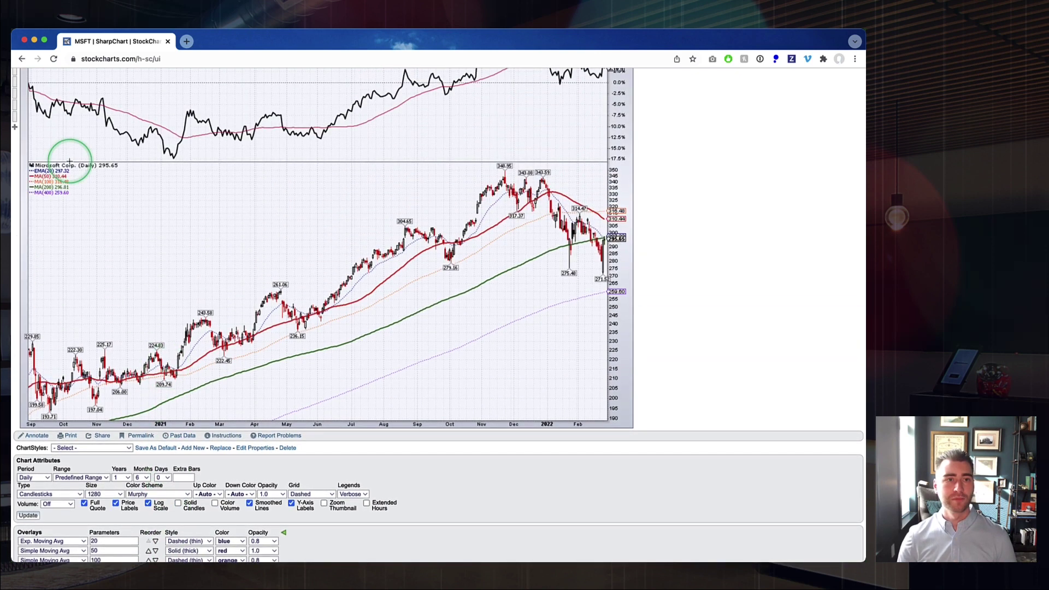
{"action": "left_click", "coordinate": [22, 59]}
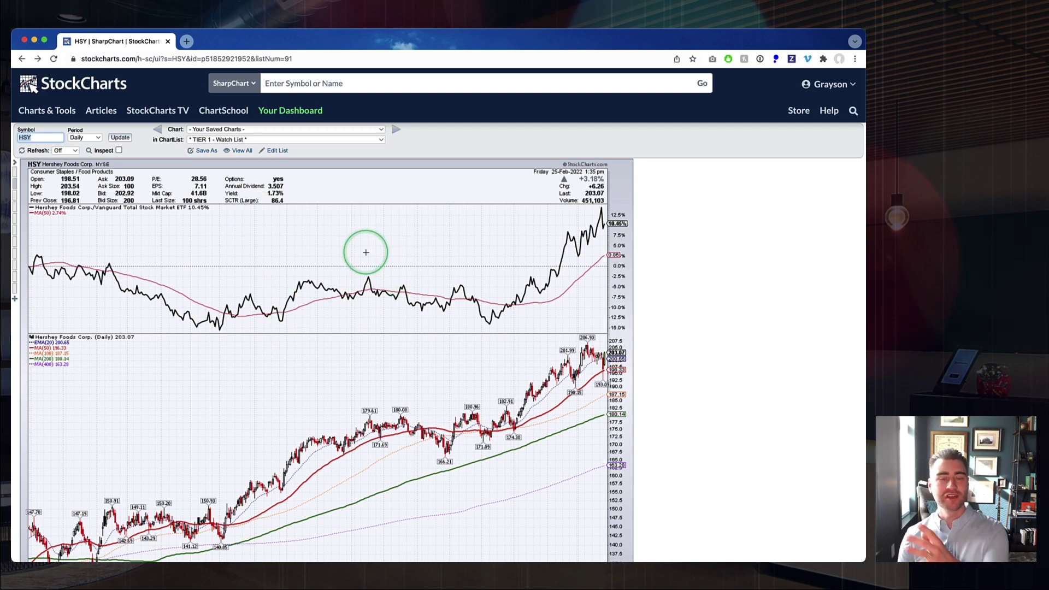
Examine the HSY Price - Performance indicator's settings and overlay types against the chart, keeping the Simple Moving Avg overlay
{"action": "scroll", "coordinate": [365, 252], "scroll_direction": "down", "scroll_amount": 10}
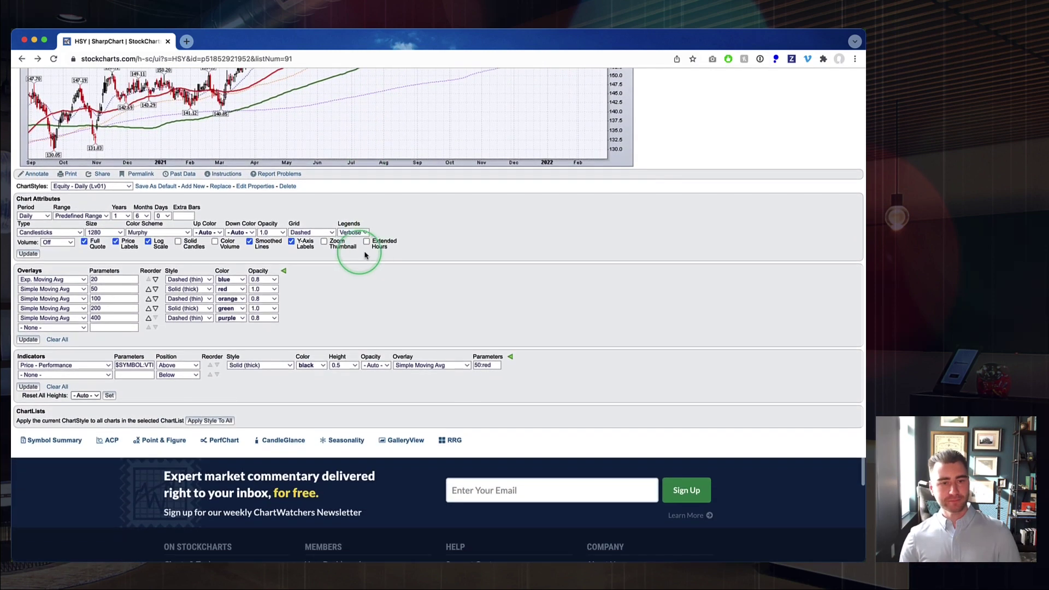
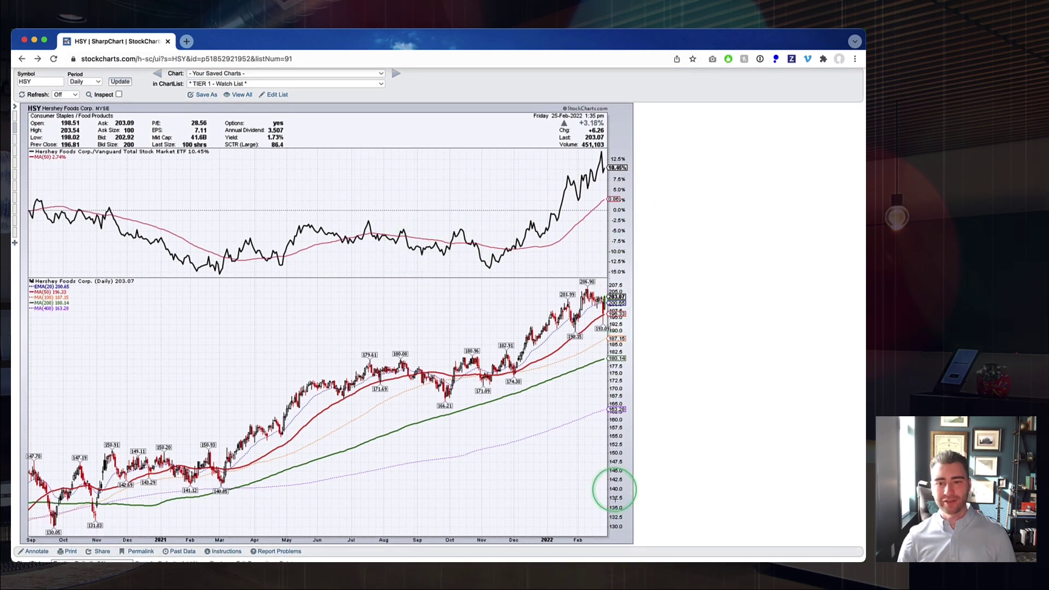
{"action": "scroll", "coordinate": [610, 463], "scroll_direction": "down", "scroll_amount": 6}
{"action": "scroll", "coordinate": [607, 468], "scroll_direction": "down", "scroll_amount": 8}
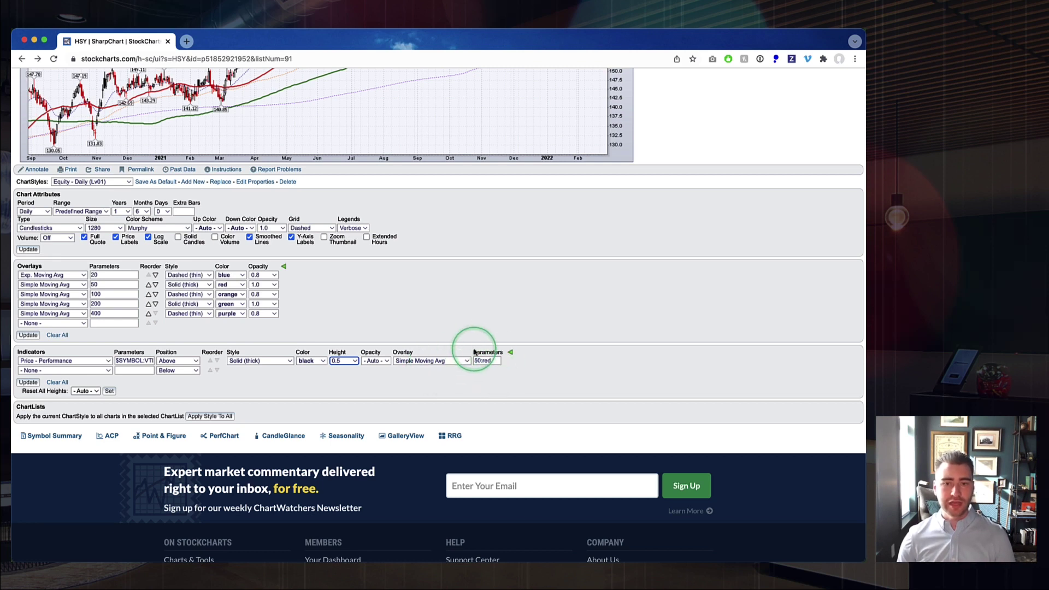
{"action": "left_click", "coordinate": [429, 362]}
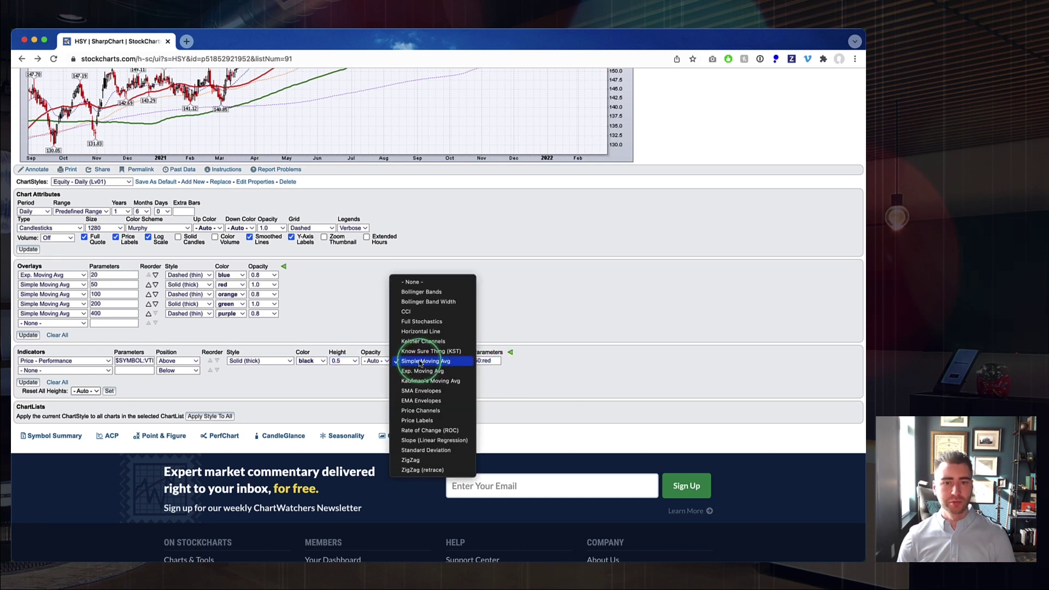
{"action": "left_click", "coordinate": [421, 362]}
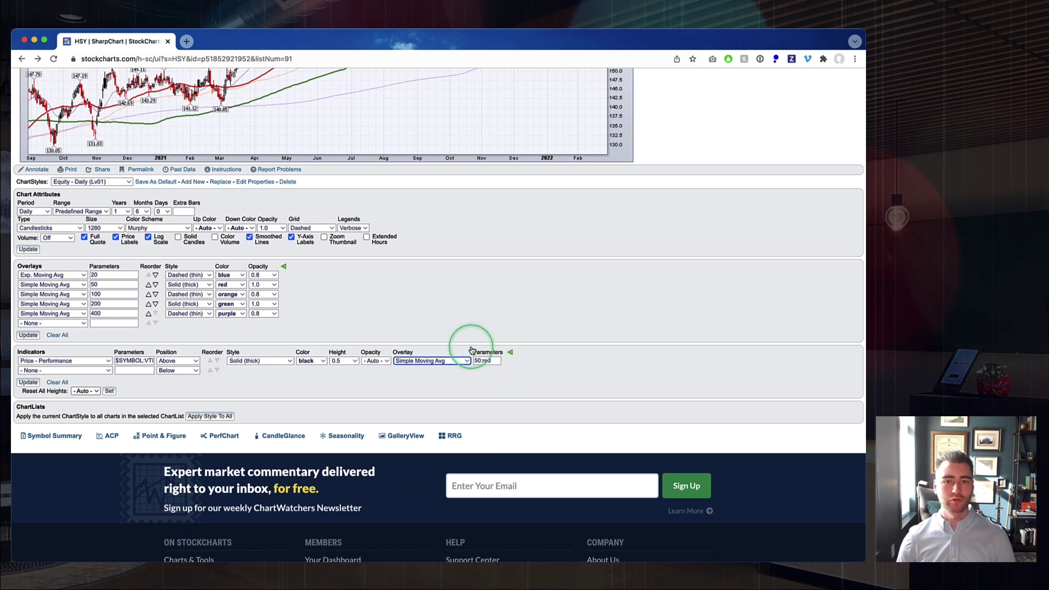
{"action": "scroll", "coordinate": [484, 343], "scroll_direction": "up", "scroll_amount": 10}
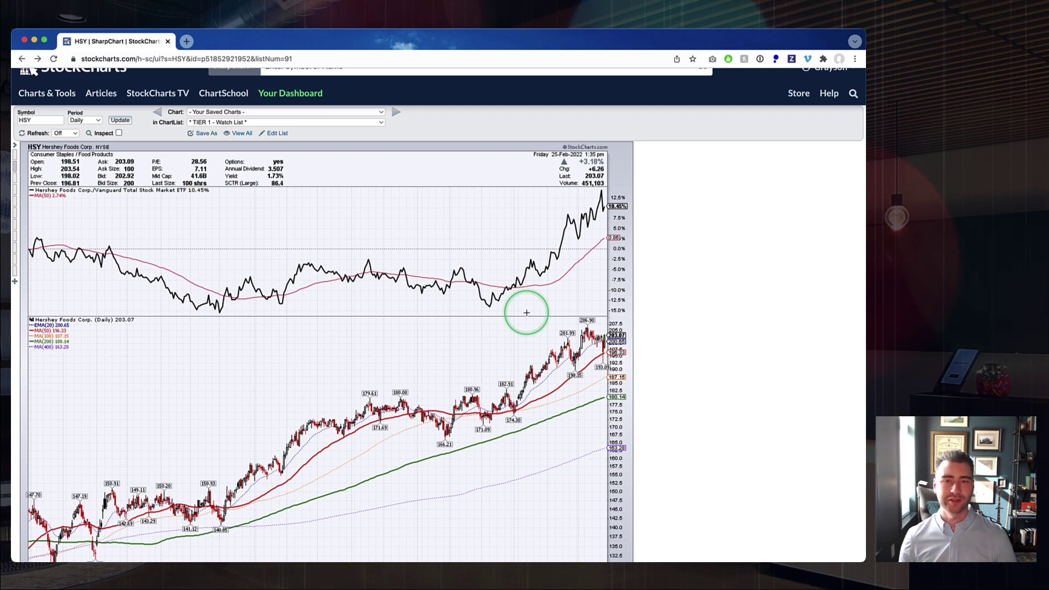
{"action": "scroll", "coordinate": [525, 313], "scroll_direction": "down", "scroll_amount": 10}
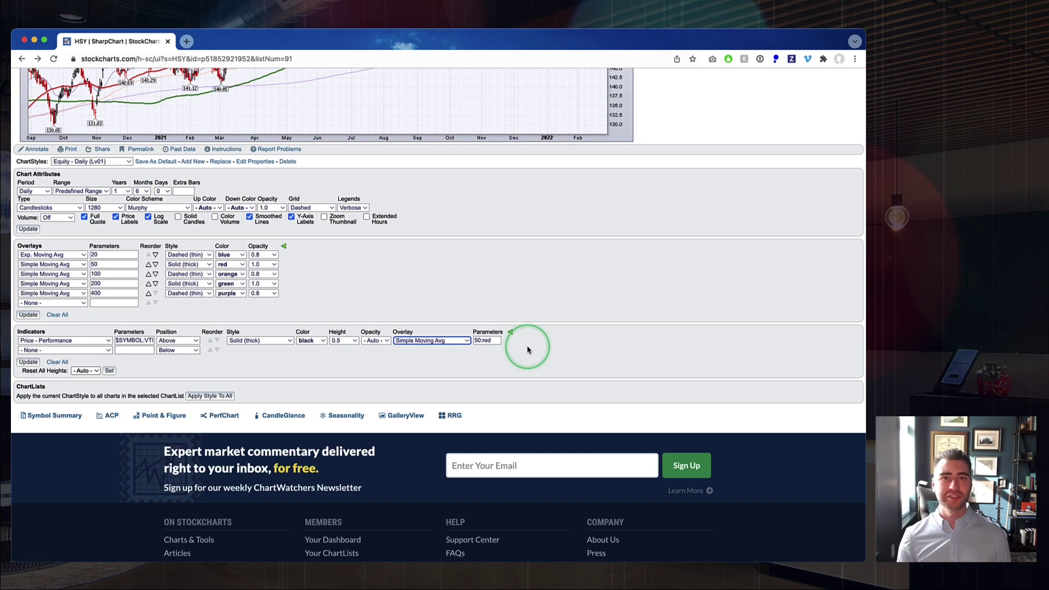
Add a second Price - Performance indicator to the HSY chart with the parameter $SECTOR:VTI
{"action": "left_click", "coordinate": [32, 350]}
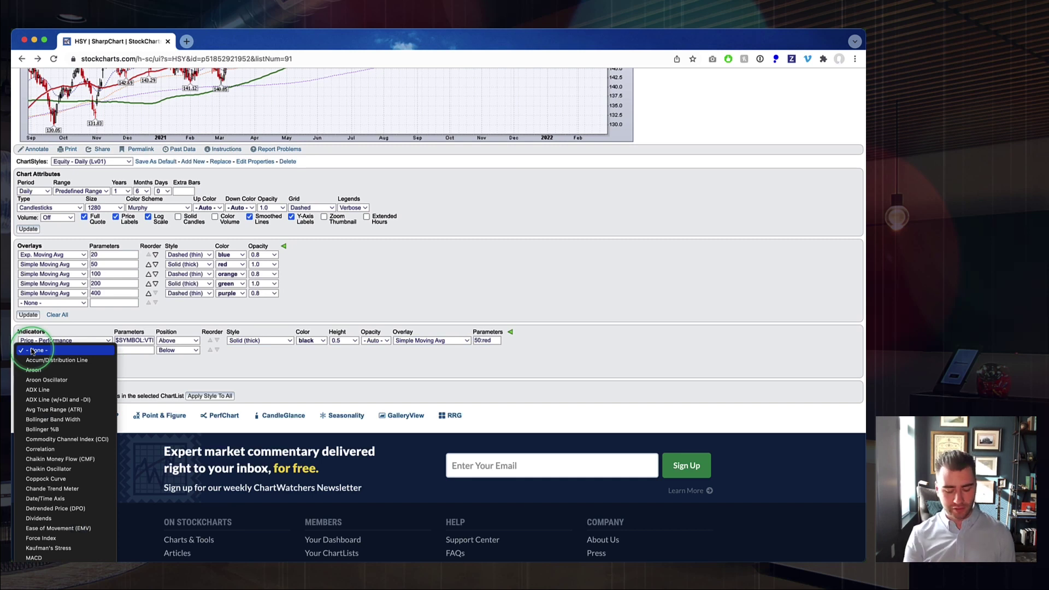
{"action": "left_click", "coordinate": [32, 351]}
{"action": "scroll", "coordinate": [82, 454], "scroll_direction": "down", "scroll_amount": 5}
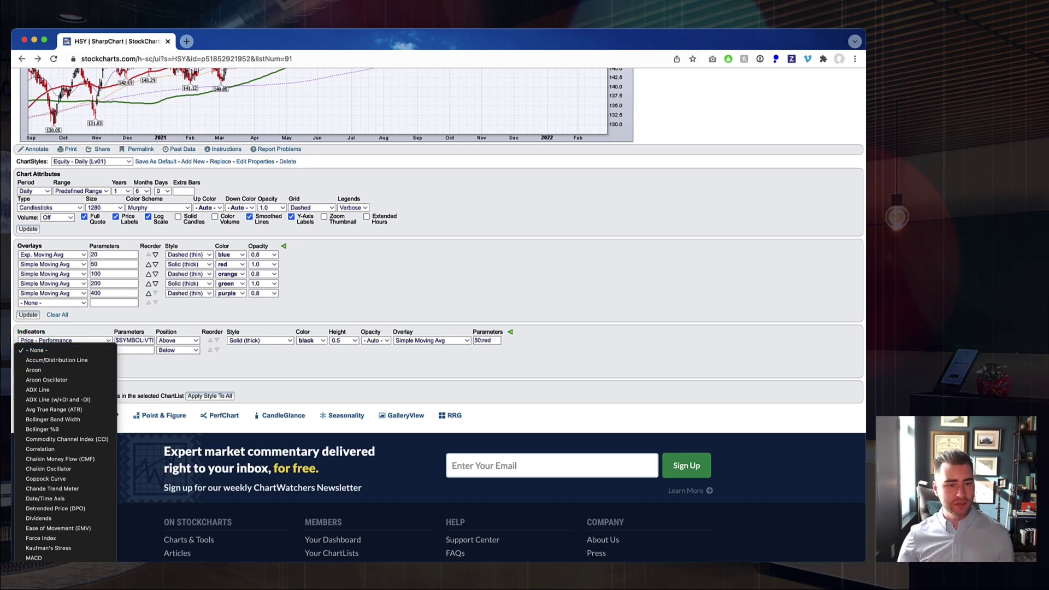
{"action": "left_click", "coordinate": [112, 450]}
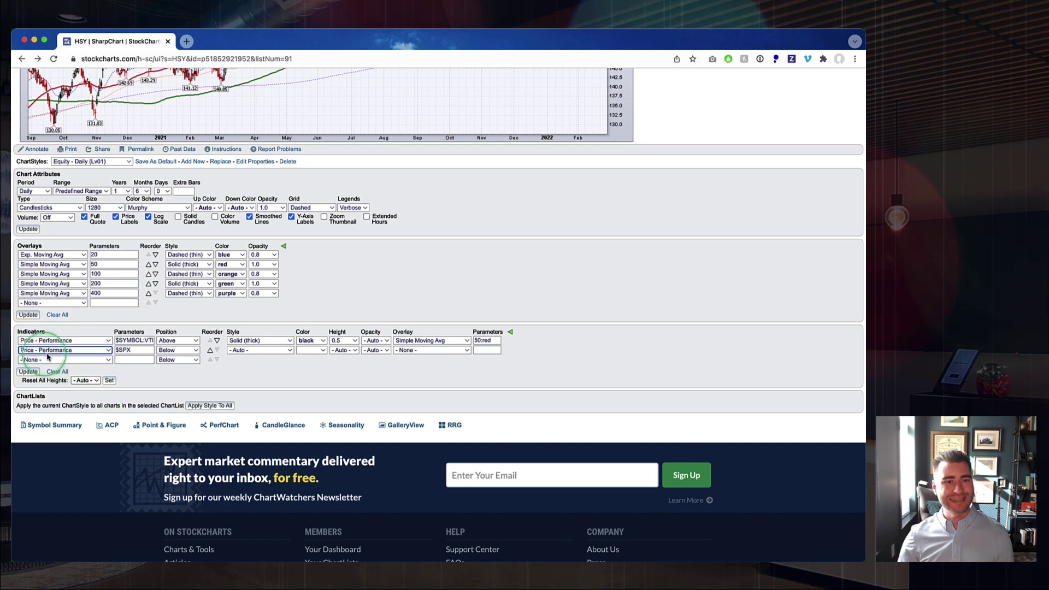
{"action": "left_click", "coordinate": [131, 350]}
{"action": "left_click_drag", "start_coordinate": [132, 350], "coordinate": [110, 351]}
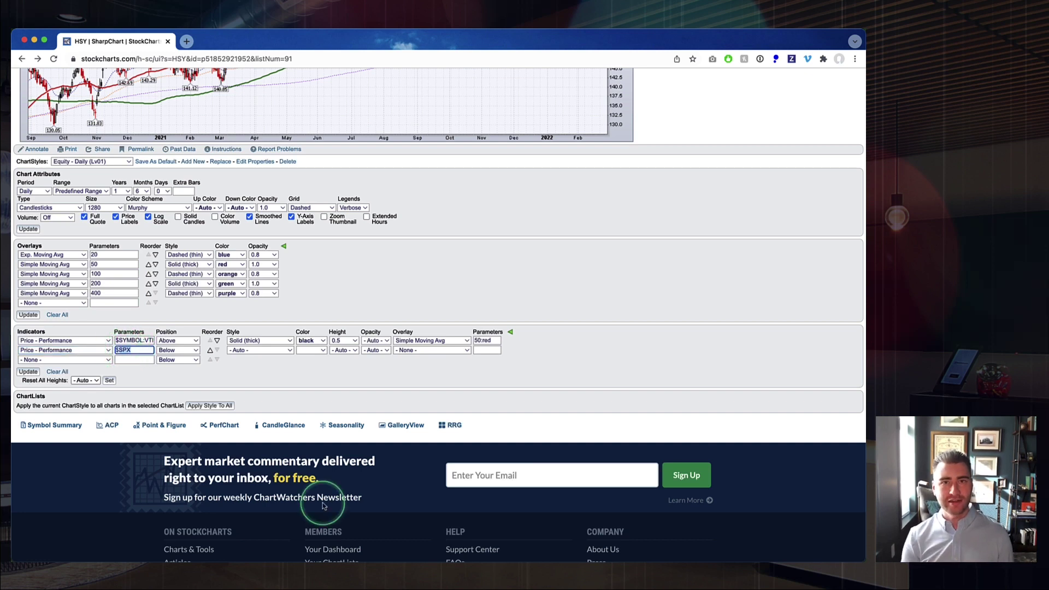
{"action": "type", "text": "$SECTOR:"}
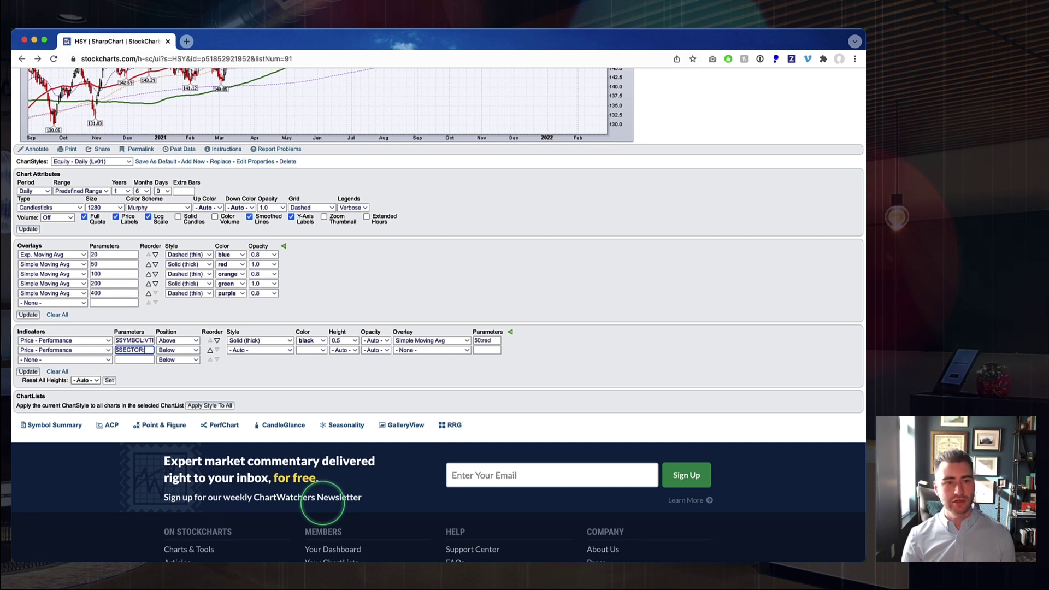
{"action": "type", "text": "TI"}
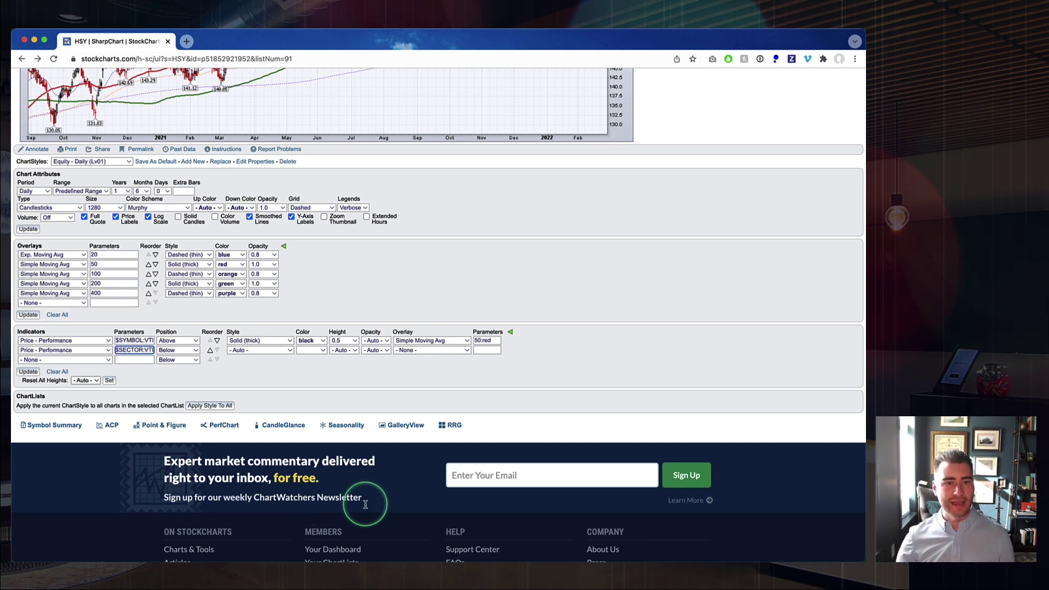
Format the $SECTOR:VTI indicator with position Above, style Solid (thick), color purple and height 0.5
{"action": "left_click", "coordinate": [173, 353]}
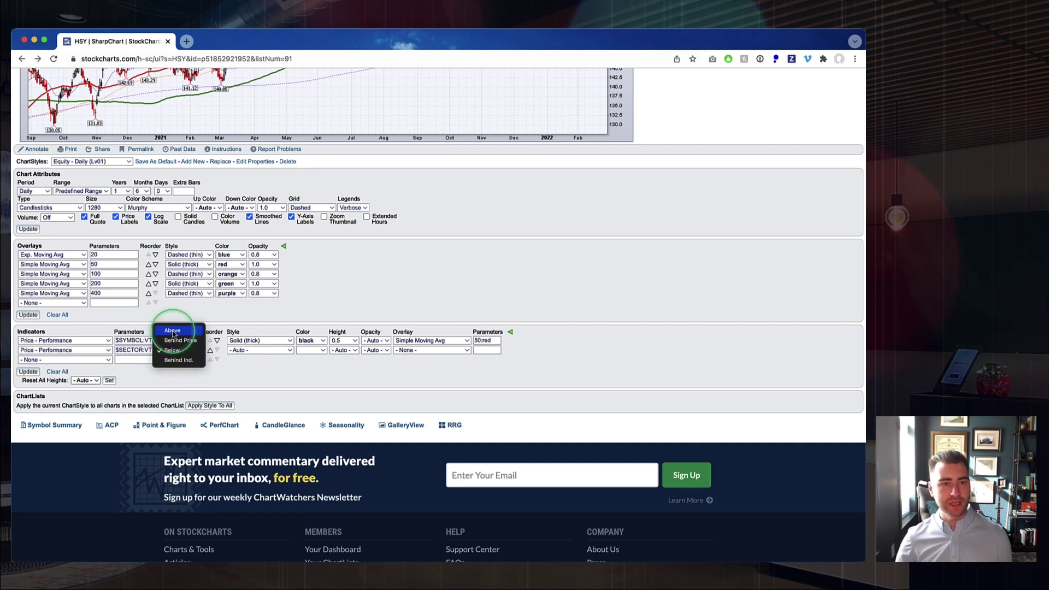
{"action": "left_click", "coordinate": [166, 341]}
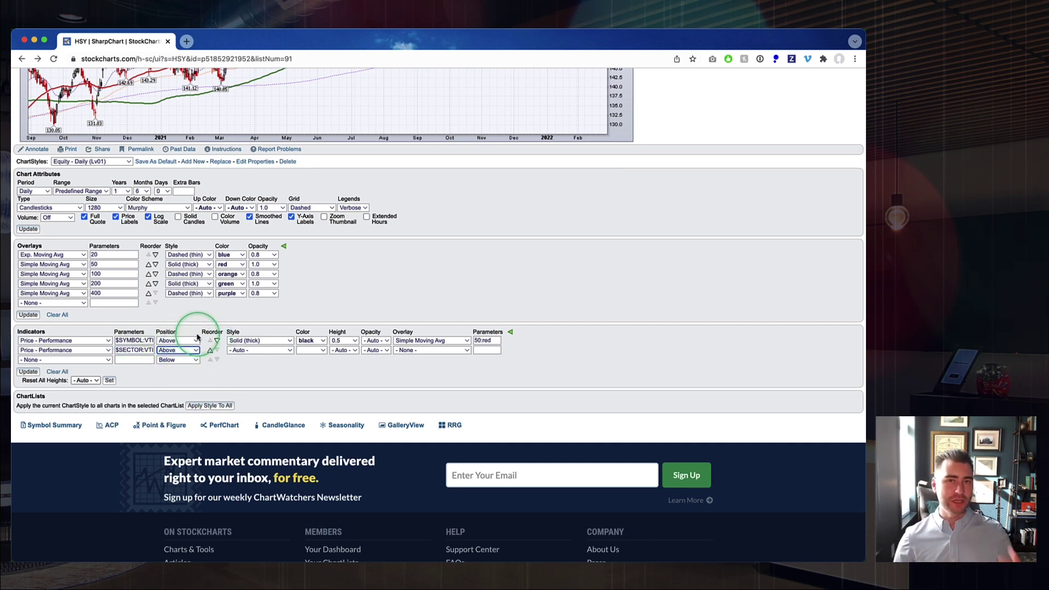
{"action": "left_click", "coordinate": [248, 350]}
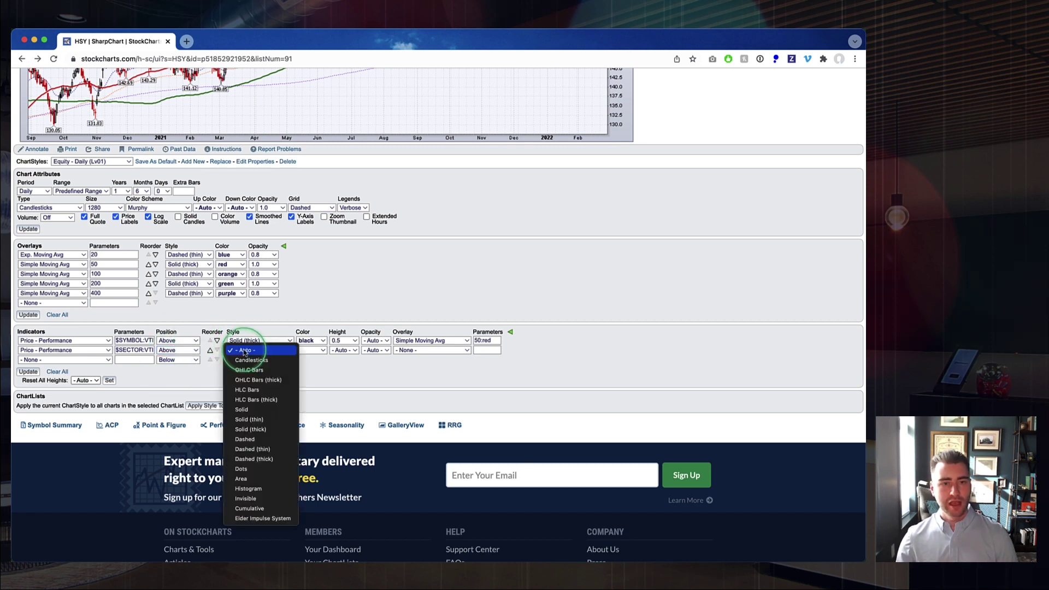
{"action": "left_click", "coordinate": [261, 429]}
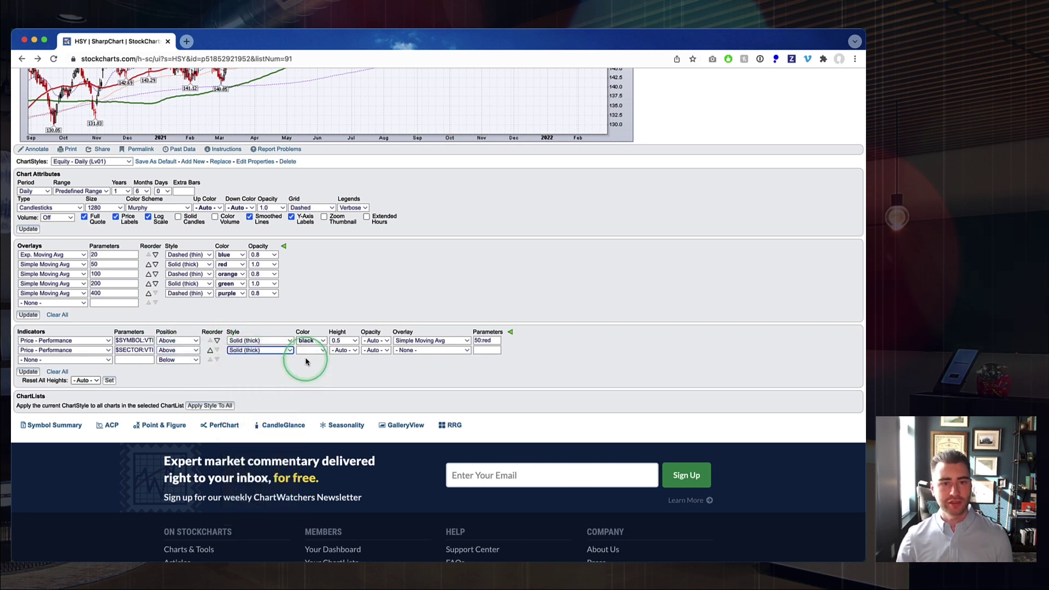
{"action": "left_click", "coordinate": [306, 351]}
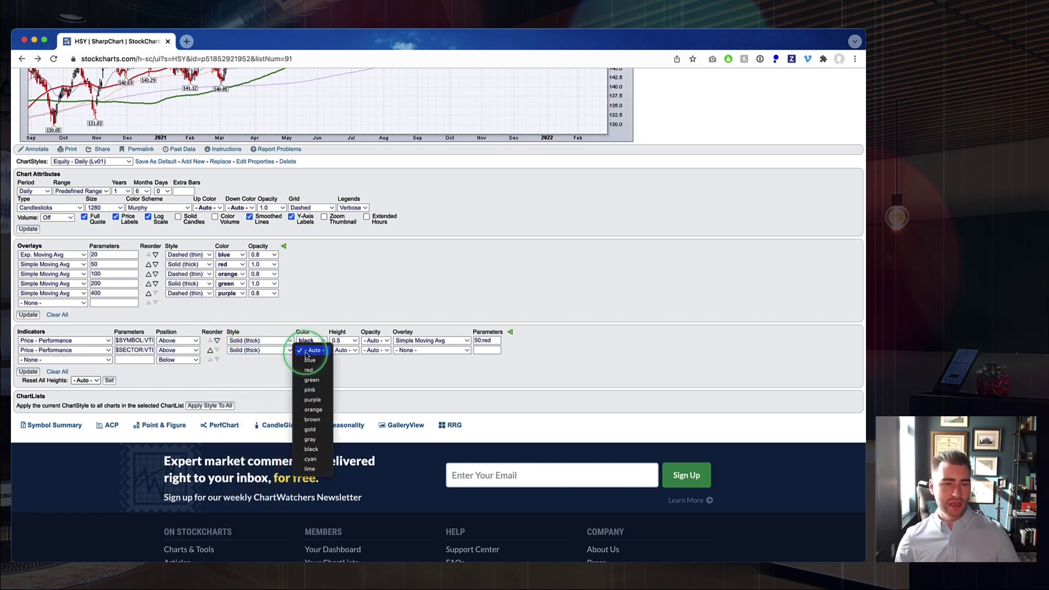
{"action": "left_click", "coordinate": [314, 401]}
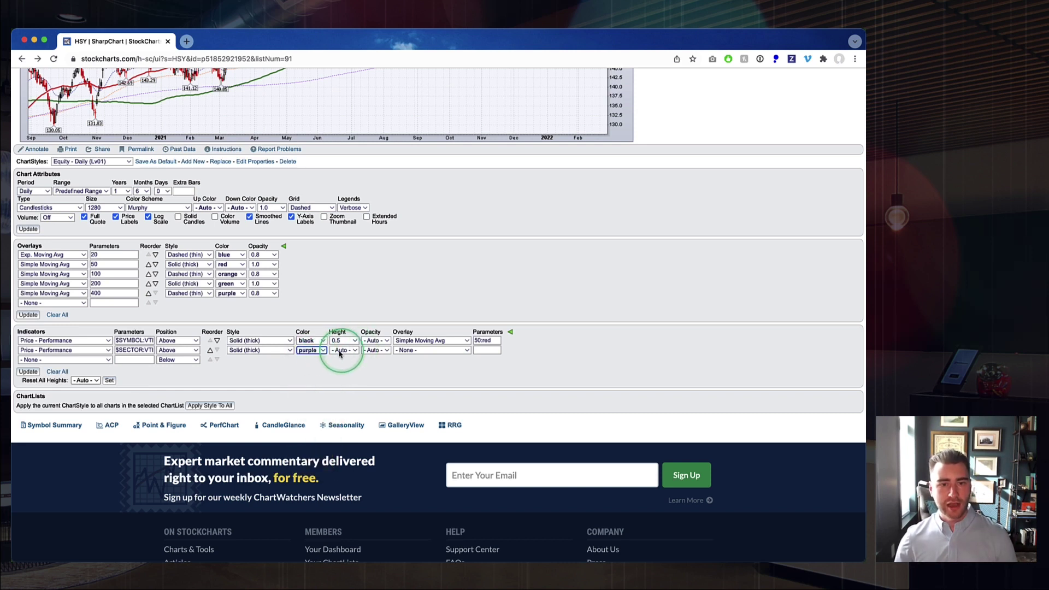
{"action": "left_click", "coordinate": [344, 351]}
{"action": "left_click", "coordinate": [376, 407]}
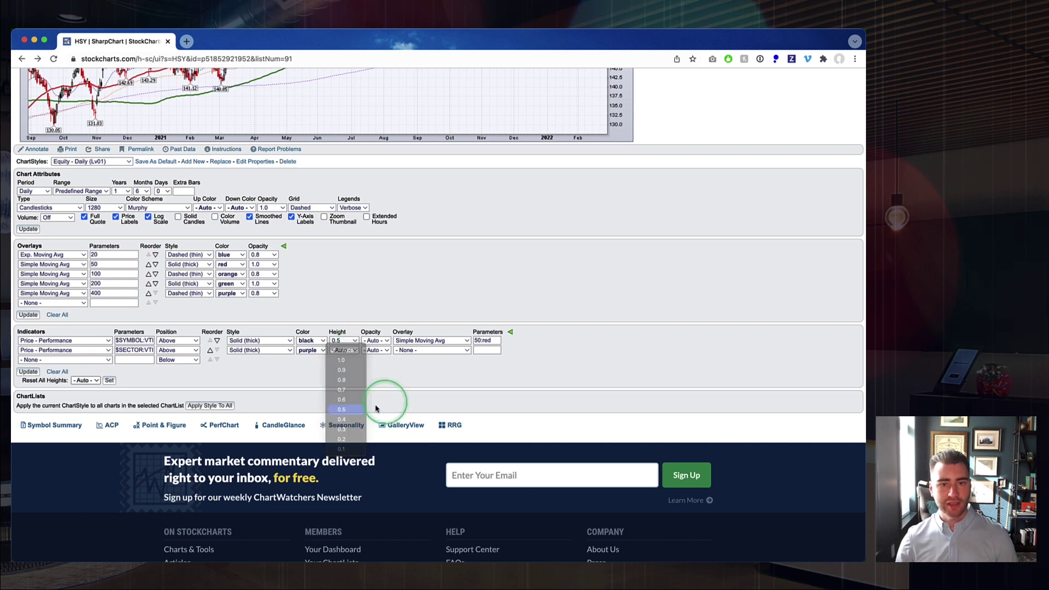
Add a Simple Moving Avg overlay with parameters 50:red to the $SECTOR:VTI indicator and update the chart
{"action": "left_click", "coordinate": [407, 350]}
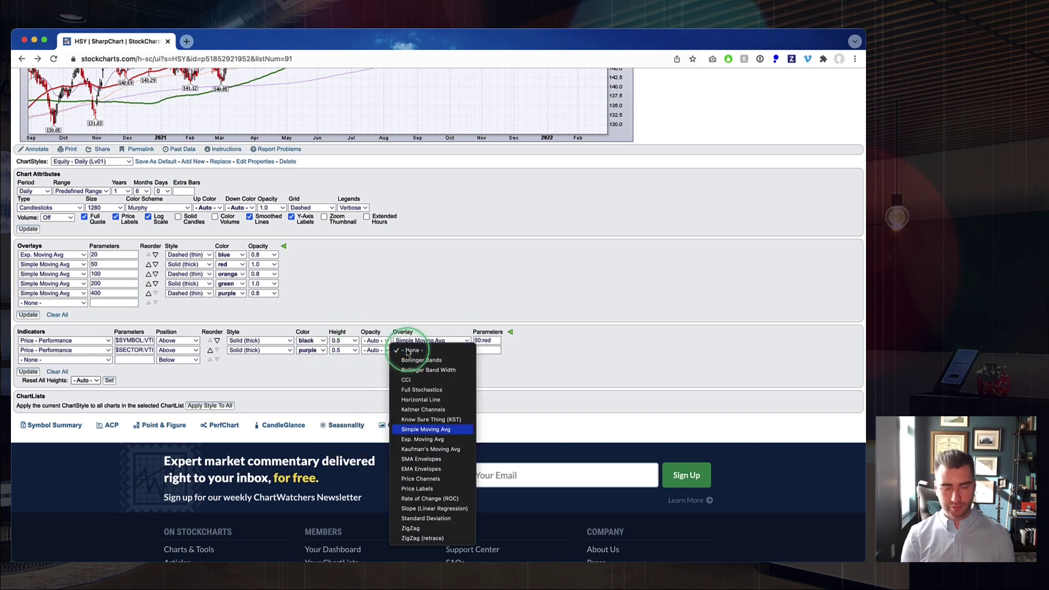
{"action": "key", "text": "Return"}
{"action": "left_click", "coordinate": [486, 350]}
{"action": "type", "text": "50:red"}
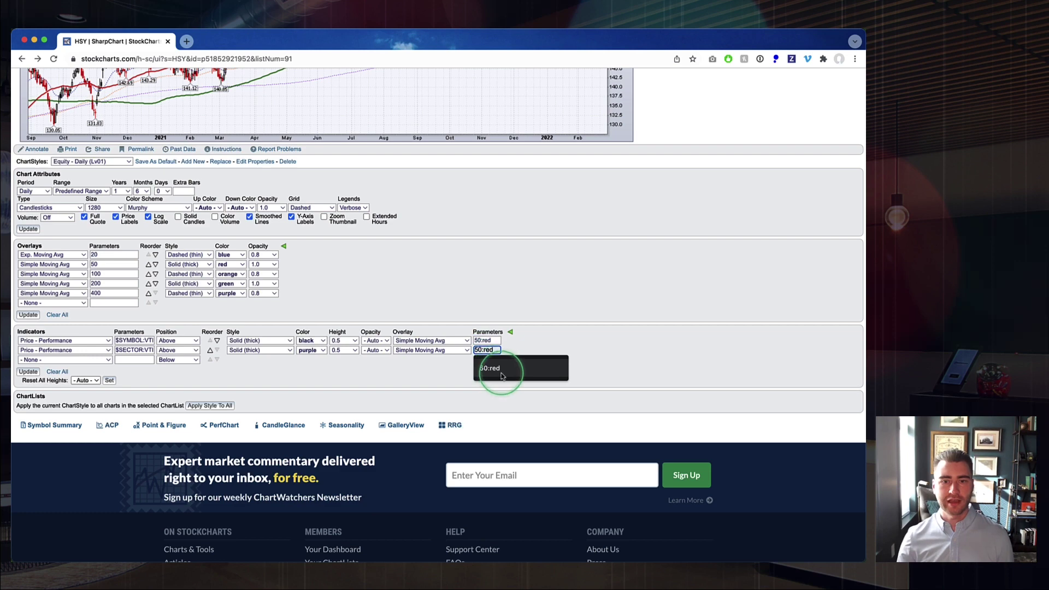
{"action": "left_click", "coordinate": [491, 368]}
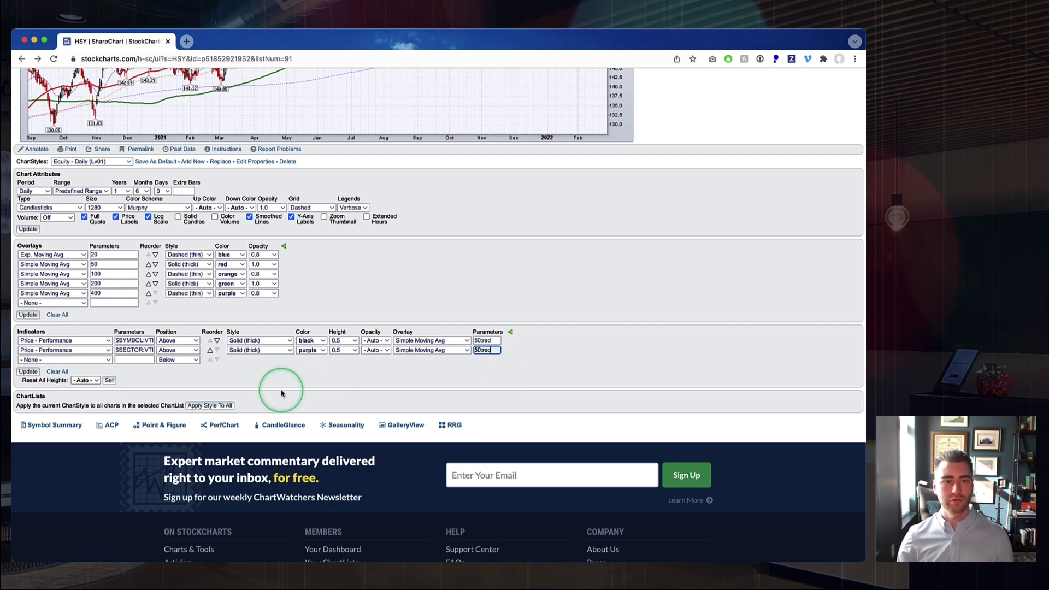
{"action": "left_click", "coordinate": [29, 372]}
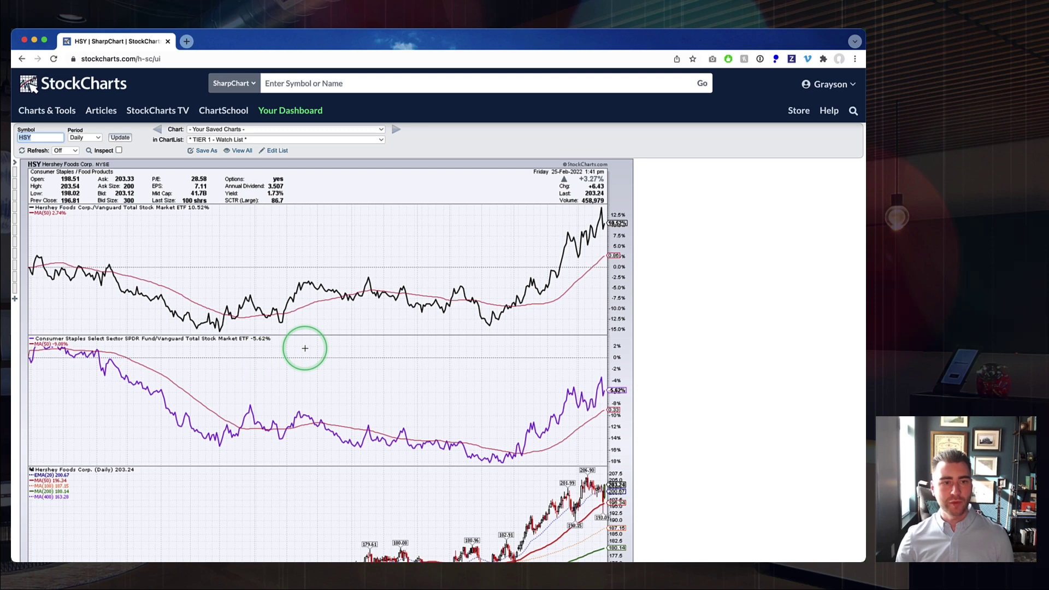
Add a third Price - Performance indicator to the HSY chart with the parameter $INDUSTRY:$SECTOR
{"action": "scroll", "coordinate": [305, 348], "scroll_direction": "down", "scroll_amount": 2}
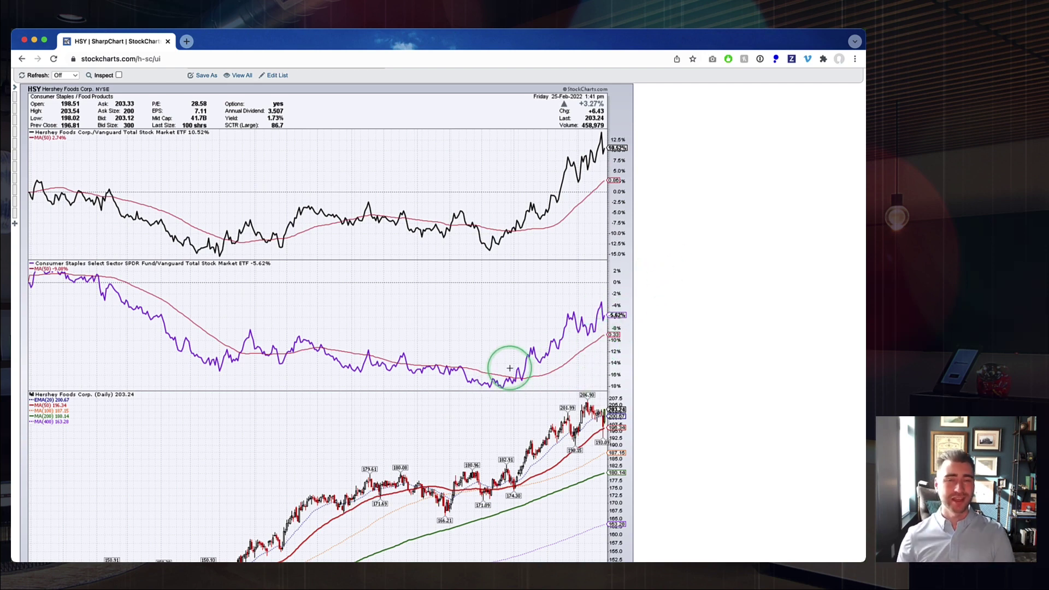
{"action": "scroll", "coordinate": [509, 368], "scroll_direction": "down", "scroll_amount": 10}
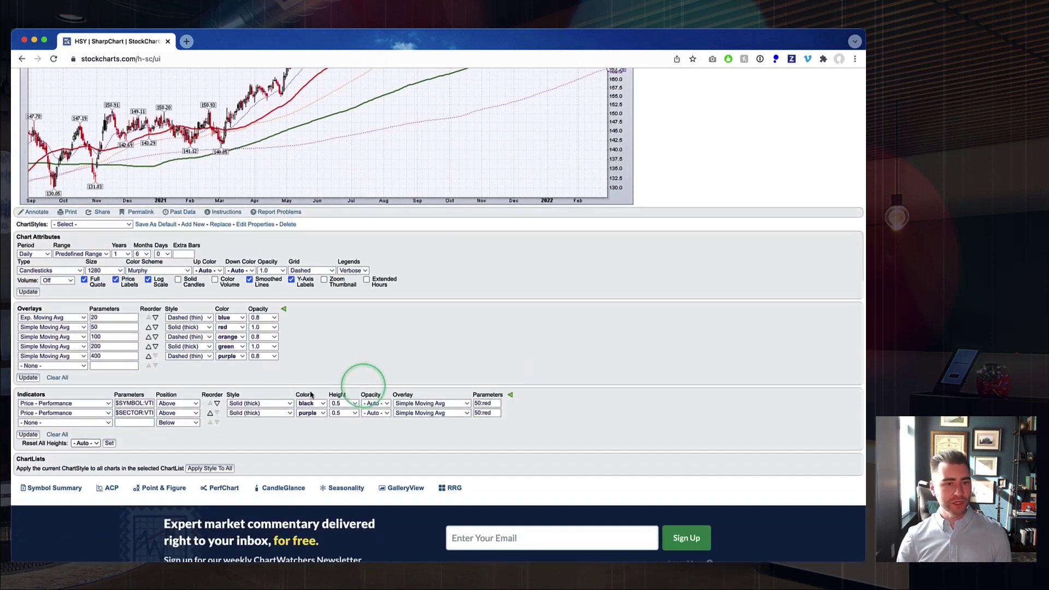
{"action": "left_click", "coordinate": [34, 423]}
{"action": "scroll", "coordinate": [33, 425], "scroll_direction": "down", "scroll_amount": 5}
{"action": "left_click", "coordinate": [41, 423]}
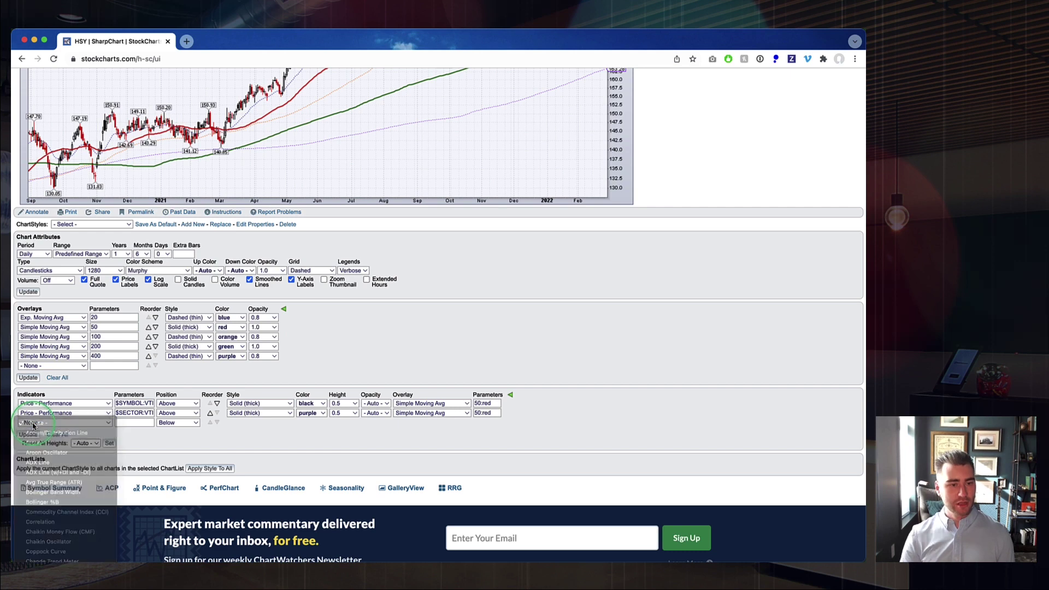
{"action": "left_click", "coordinate": [50, 423]}
{"action": "left_click", "coordinate": [51, 433]}
{"action": "left_click", "coordinate": [124, 423]}
{"action": "key", "text": "BackSpace"}
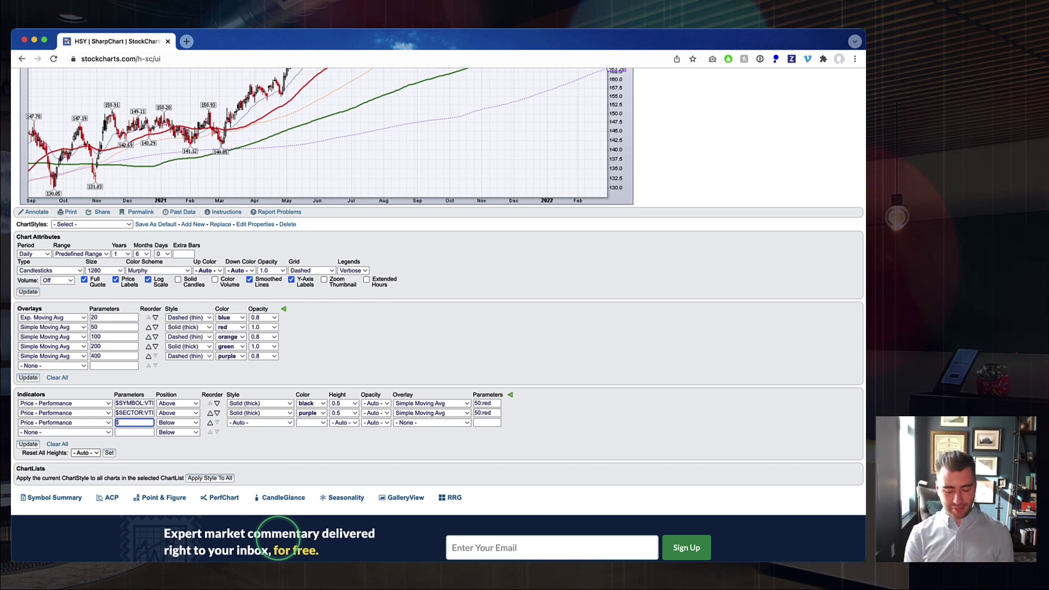
{"action": "type", "text": "INDUSTR"}
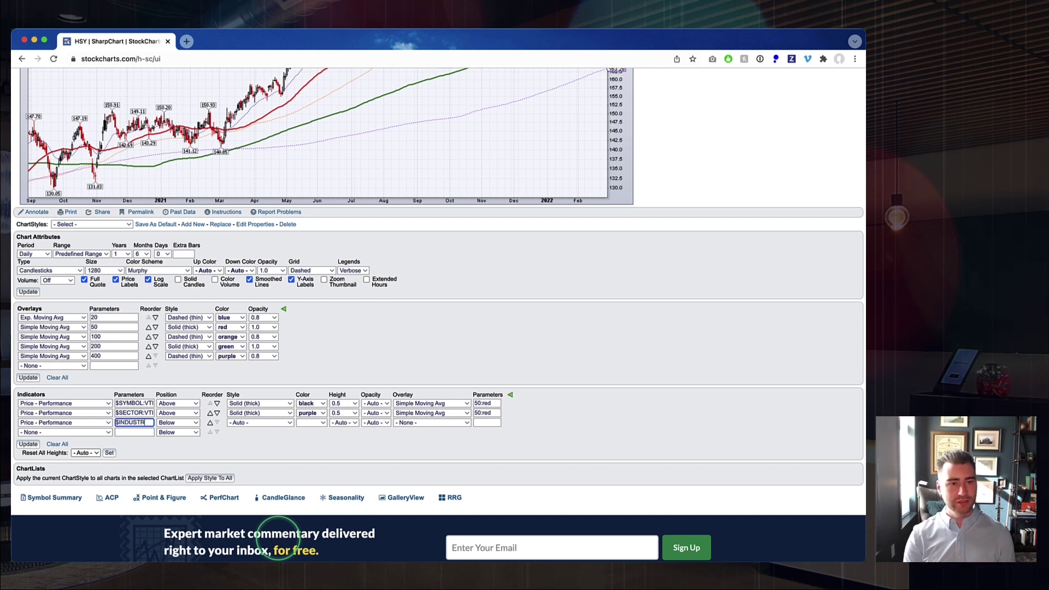
{"action": "type", "text": "Y:$SECTOR"}
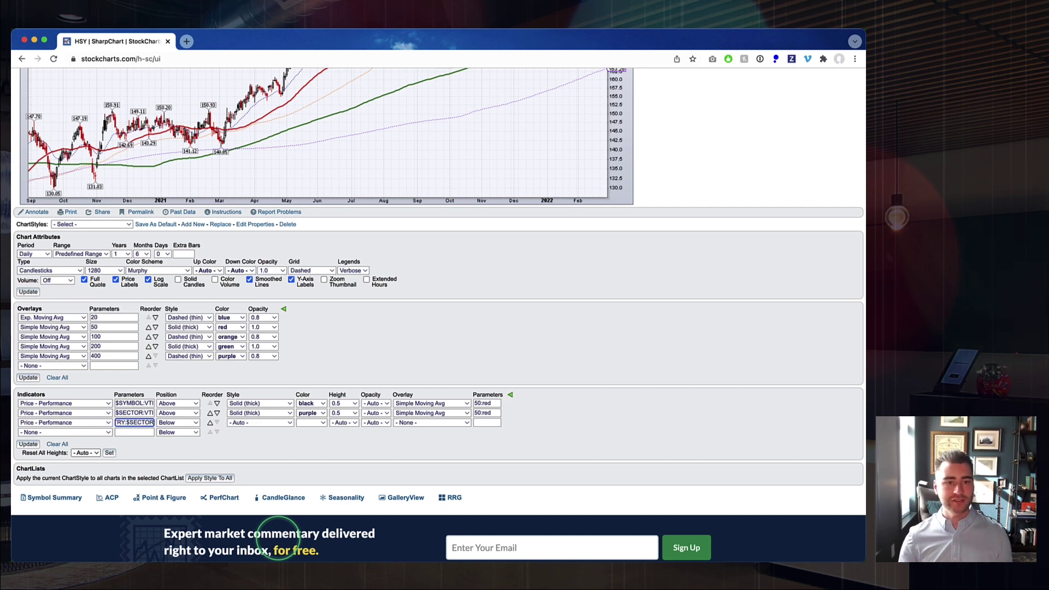
Format the $INDUSTRY:$SECTOR indicator with position Above, style Solid (thick), color orange and height 0.5
{"action": "left_click", "coordinate": [167, 423]}
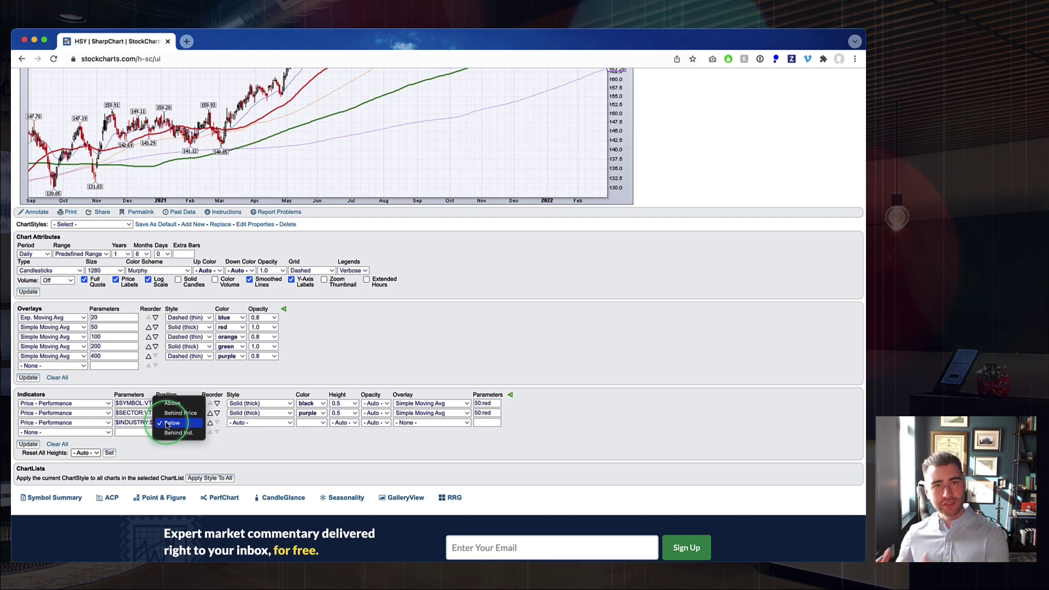
{"action": "left_click", "coordinate": [171, 404]}
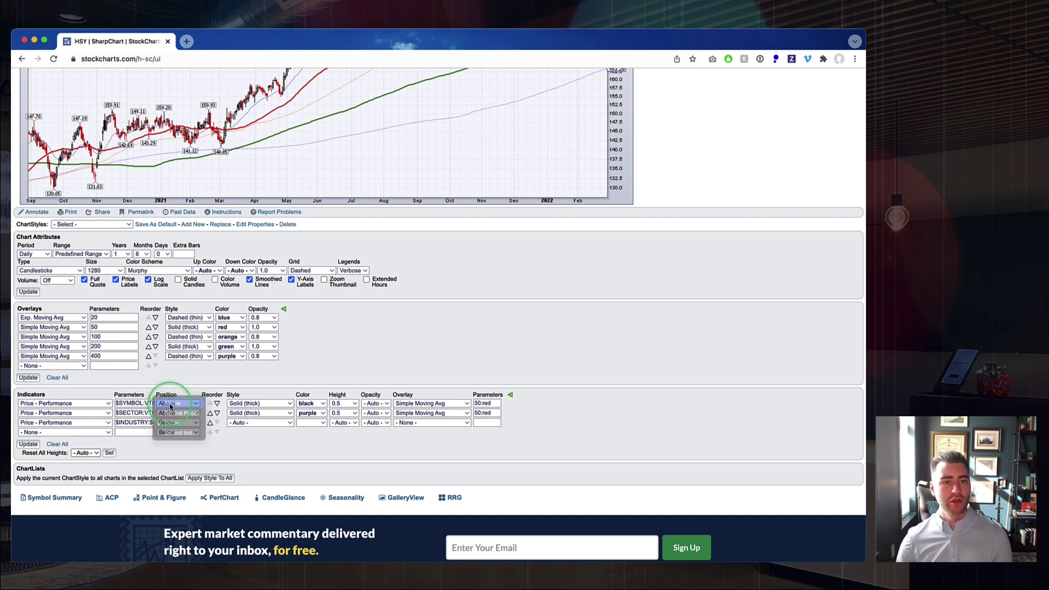
{"action": "left_click", "coordinate": [258, 423]}
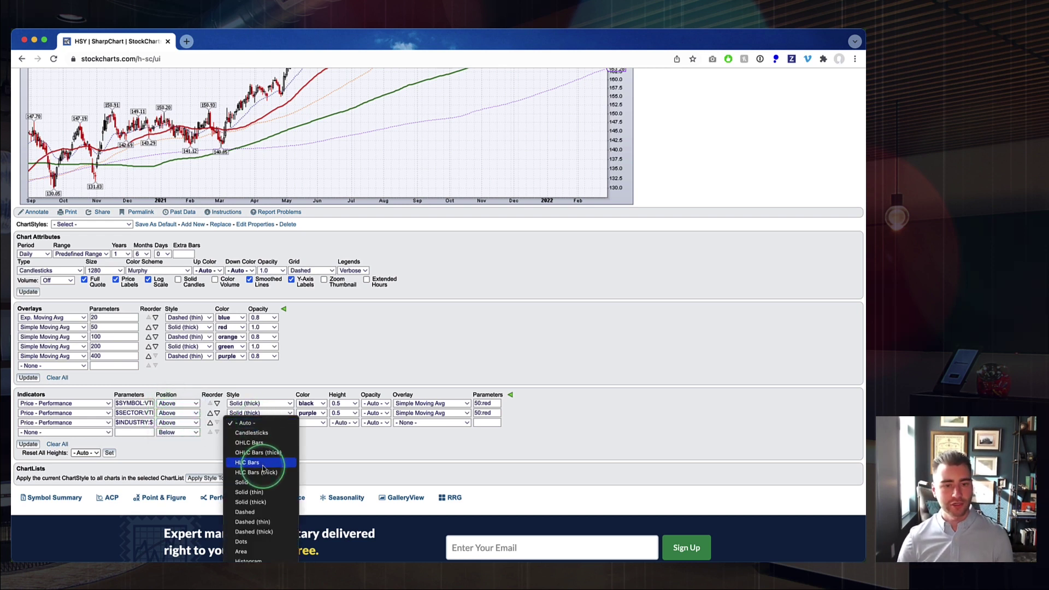
{"action": "left_click", "coordinate": [259, 501]}
{"action": "left_click", "coordinate": [309, 422]}
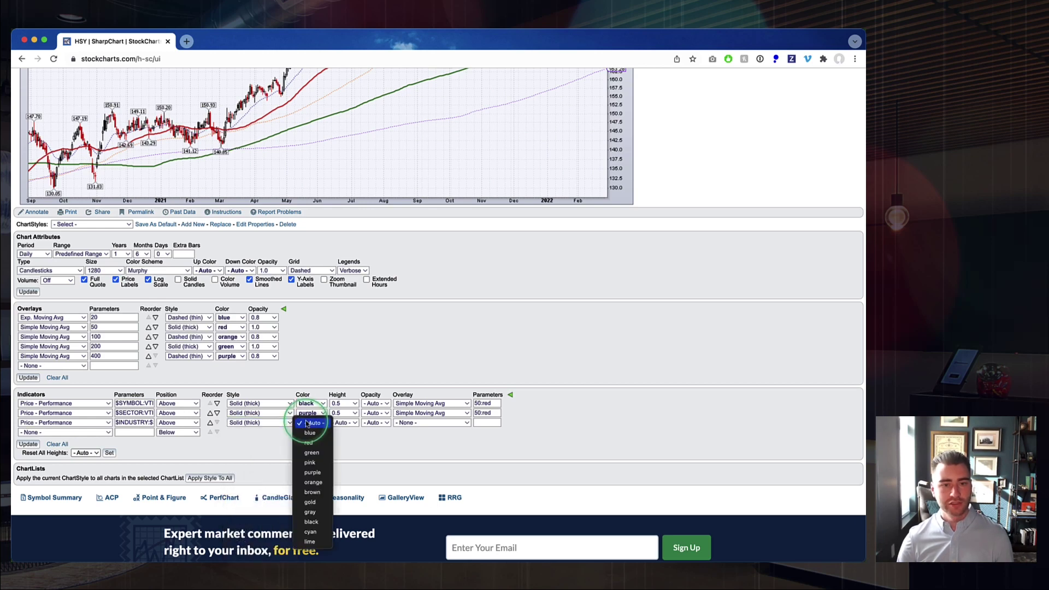
{"action": "left_click", "coordinate": [313, 482]}
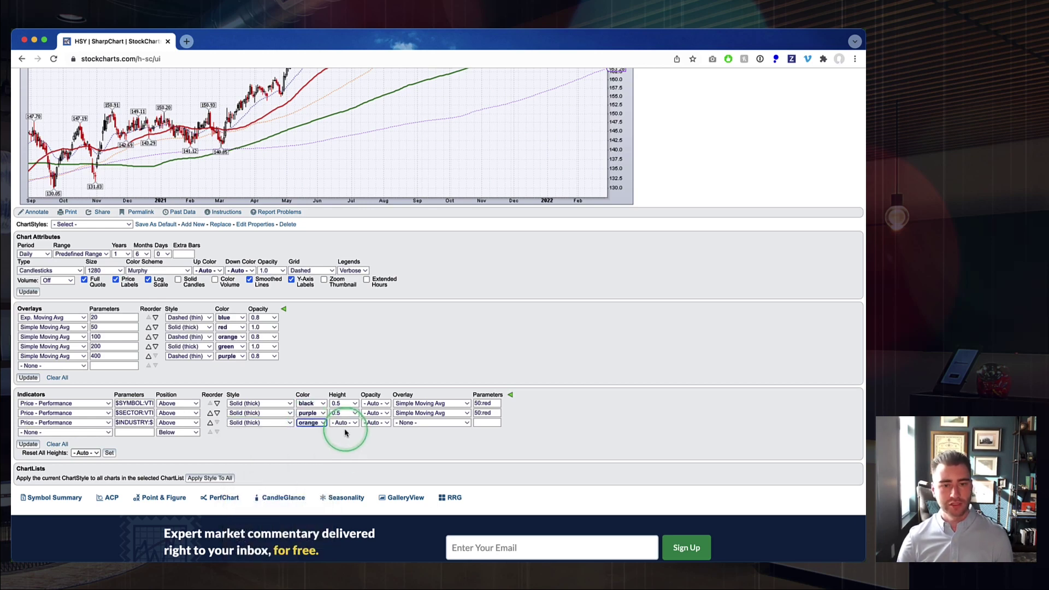
{"action": "left_click", "coordinate": [341, 423]}
{"action": "left_click", "coordinate": [341, 482]}
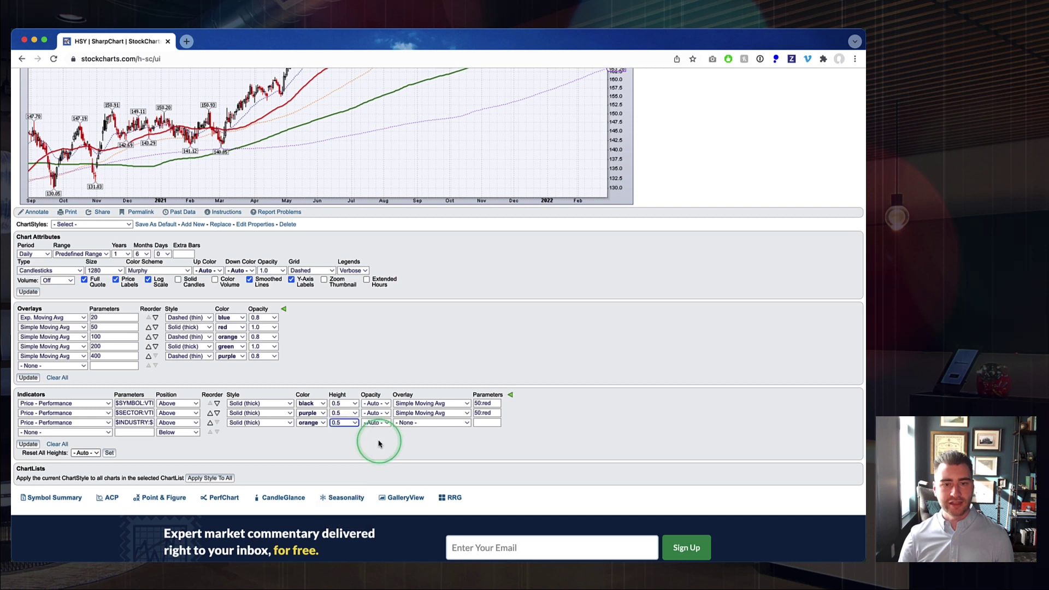
Add a Simple Moving Avg overlay with parameters 50:red to the $INDUSTRY:$SECTOR indicator and update the chart
{"action": "left_click", "coordinate": [412, 427]}
{"action": "left_click", "coordinate": [431, 502]}
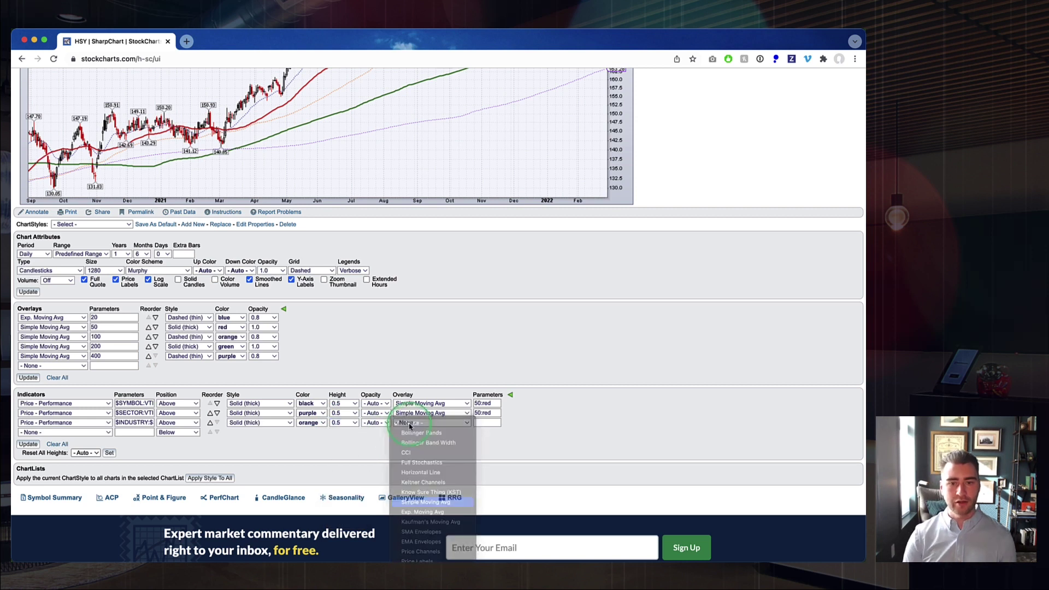
{"action": "left_click", "coordinate": [485, 422]}
{"action": "type", "text": "50:r"}
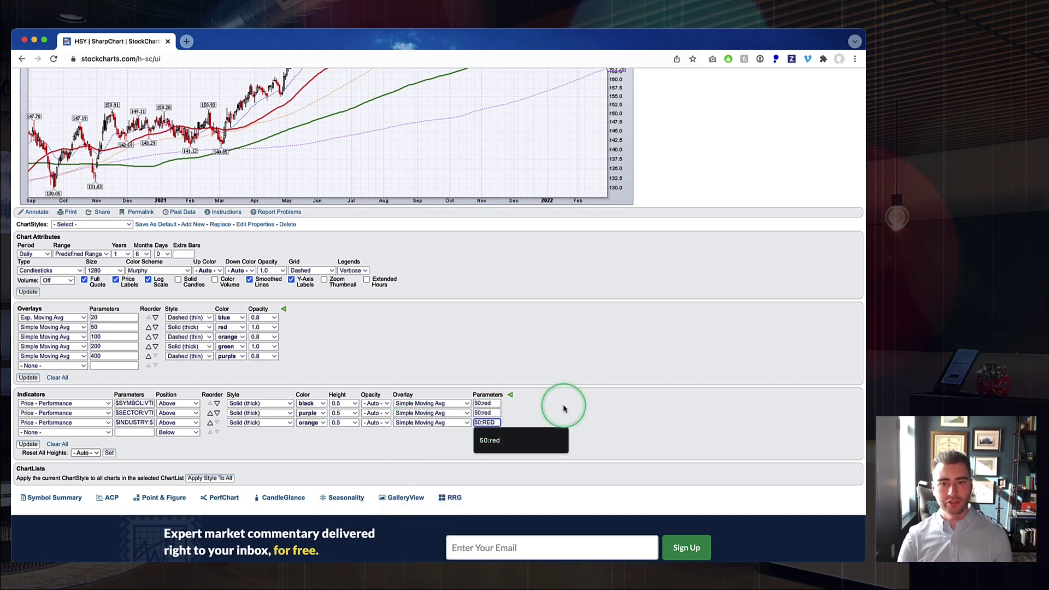
{"action": "type", "text": "ed"}
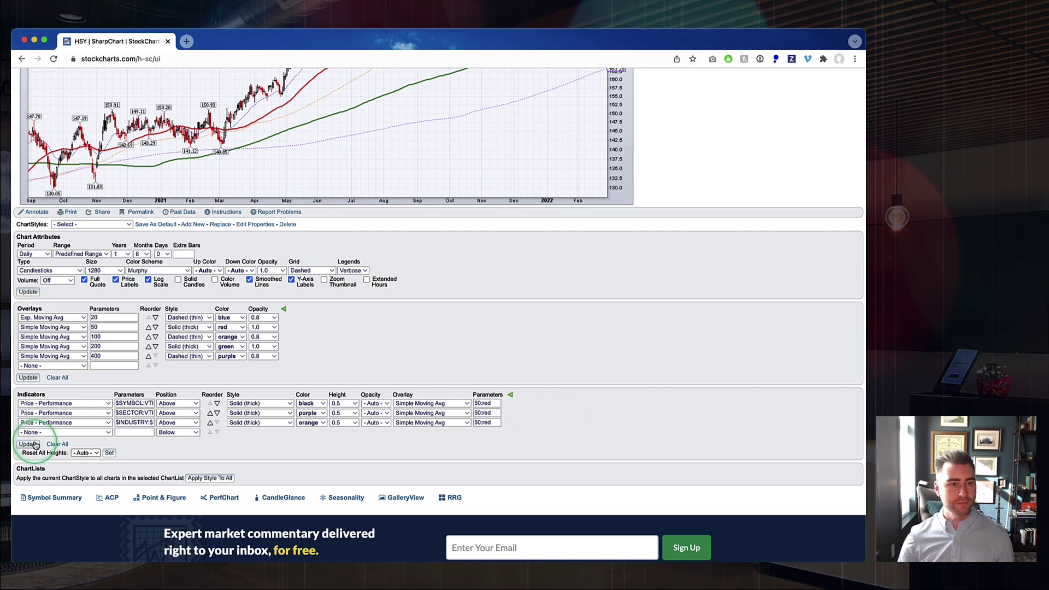
{"action": "left_click", "coordinate": [28, 444]}
Add a fourth Price - Performance indicator to the HSY chart with the parameter $SYMBOL:$INDUSTRY
{"action": "scroll", "coordinate": [328, 346], "scroll_direction": "down", "scroll_amount": 3}
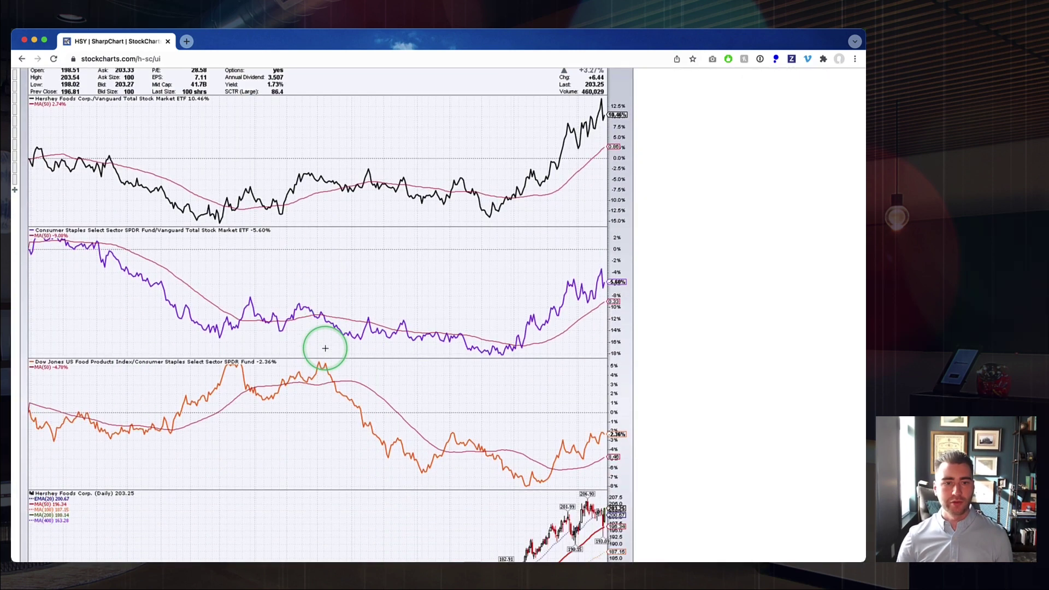
{"action": "scroll", "coordinate": [325, 348], "scroll_direction": "down", "scroll_amount": 1}
{"action": "scroll", "coordinate": [325, 348], "scroll_direction": "up", "scroll_amount": 2}
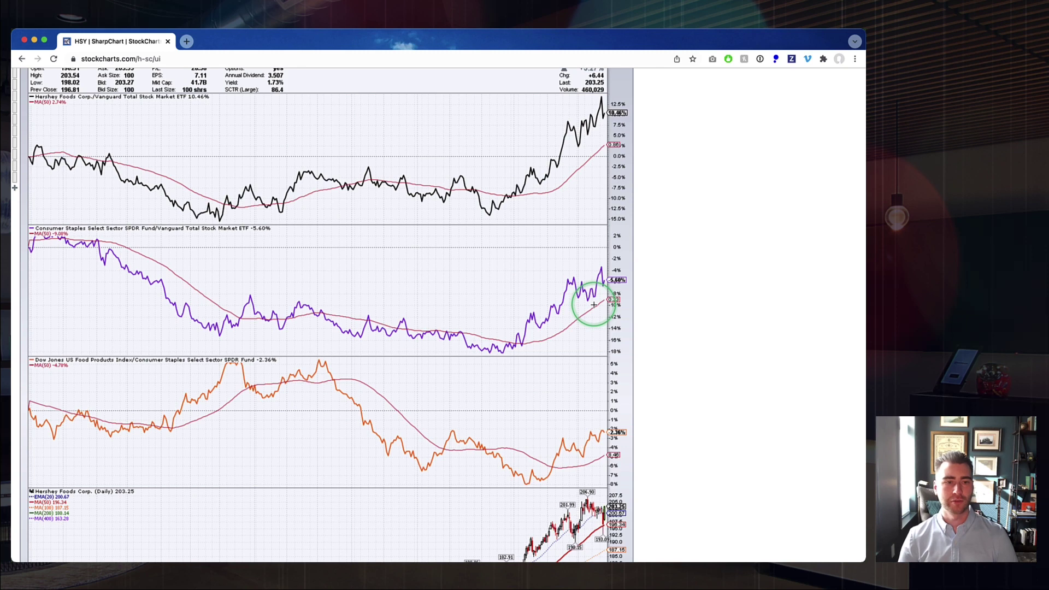
{"action": "scroll", "coordinate": [593, 304], "scroll_direction": "down", "scroll_amount": 5}
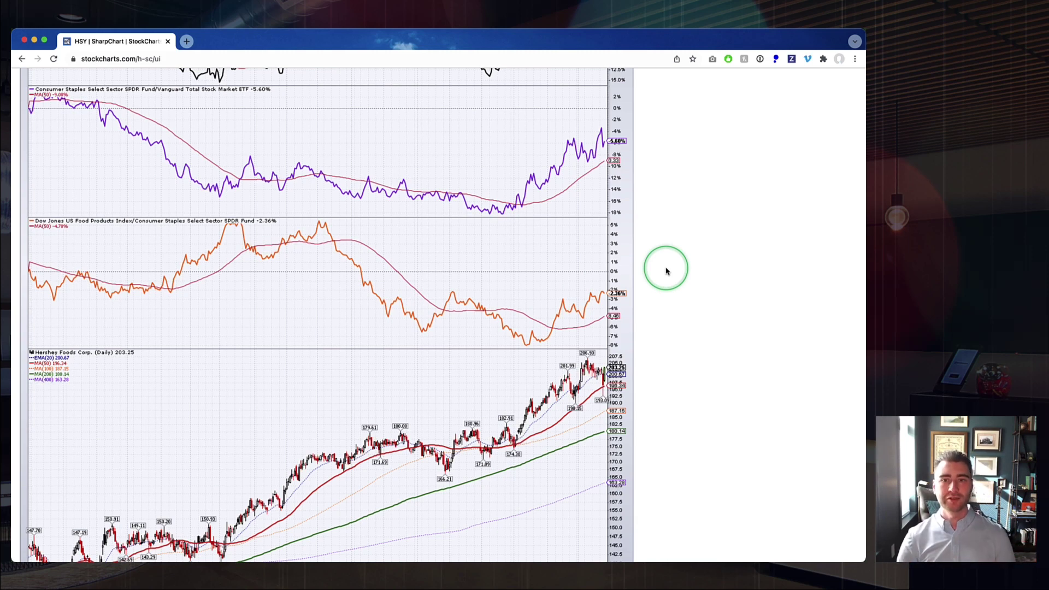
{"action": "scroll", "coordinate": [665, 271], "scroll_direction": "down", "scroll_amount": 15}
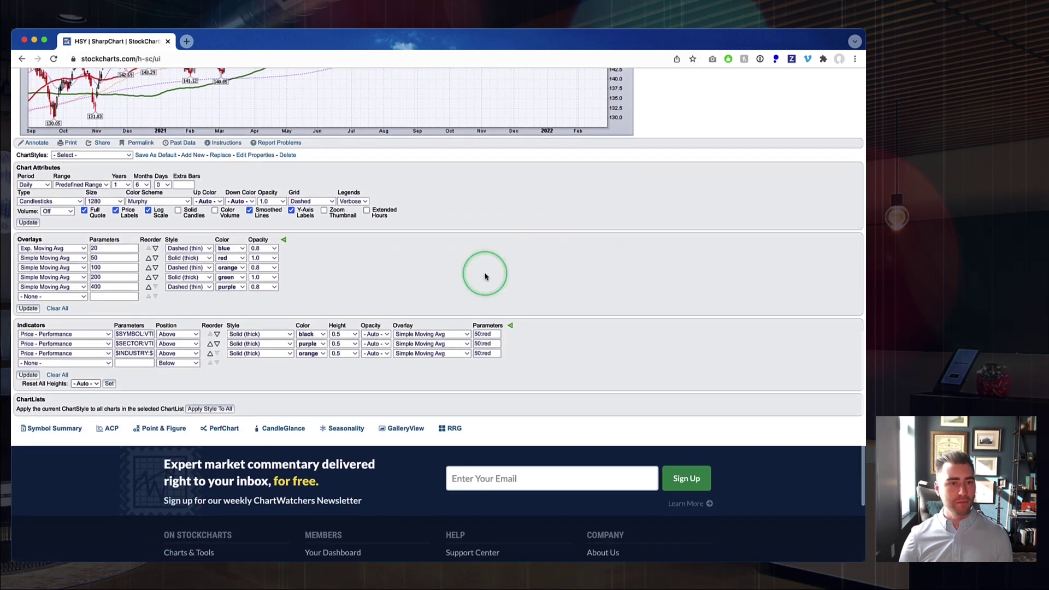
{"action": "left_click", "coordinate": [33, 363]}
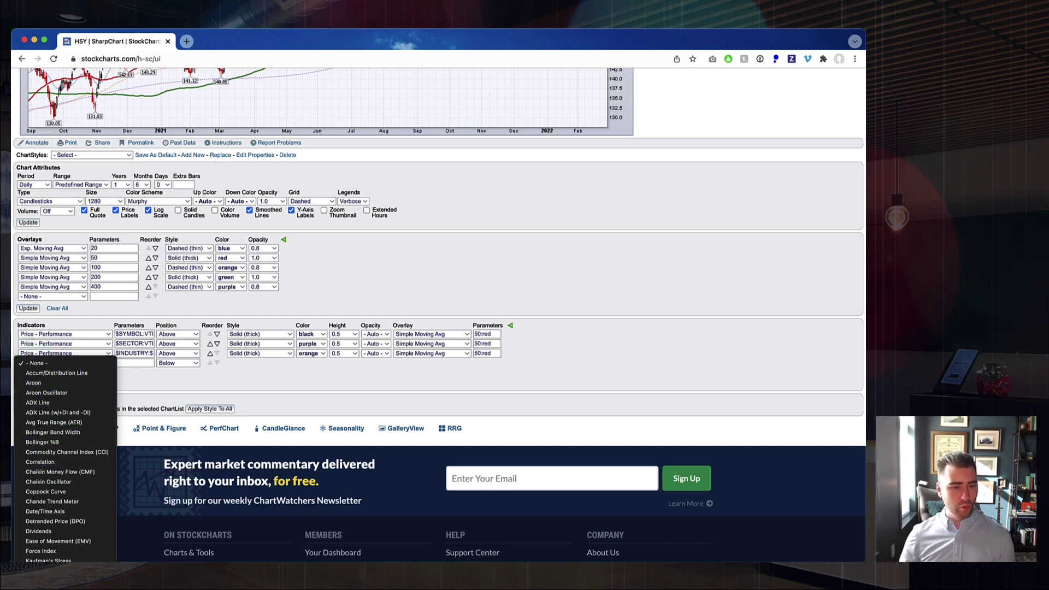
{"action": "left_click", "coordinate": [65, 402]}
{"action": "left_click", "coordinate": [130, 363]}
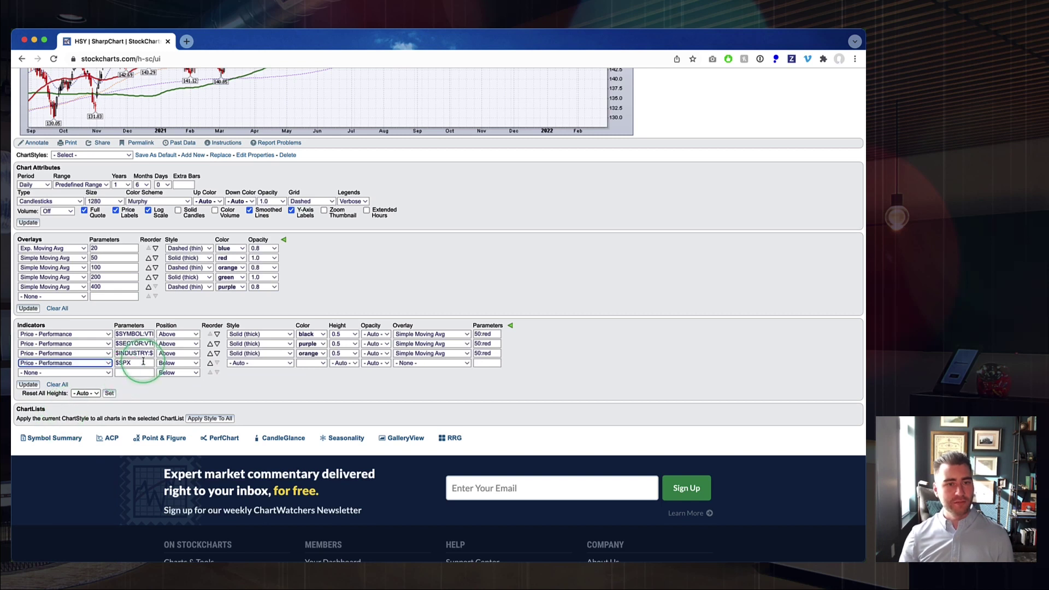
{"action": "left_click", "coordinate": [120, 363]}
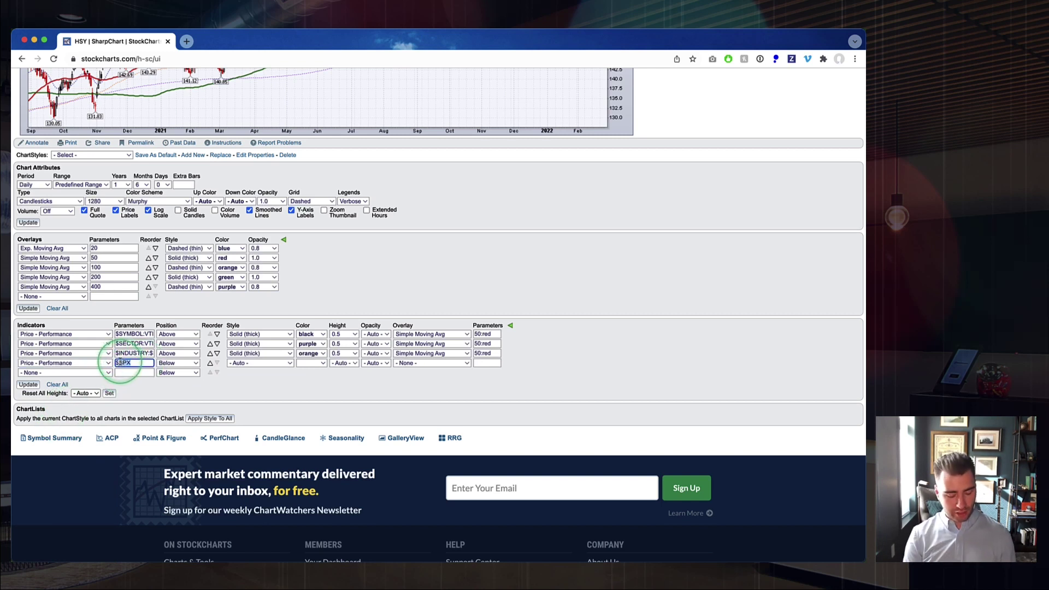
{"action": "type", "text": "$SYMBOL:"}
{"action": "left_click", "coordinate": [158, 381]}
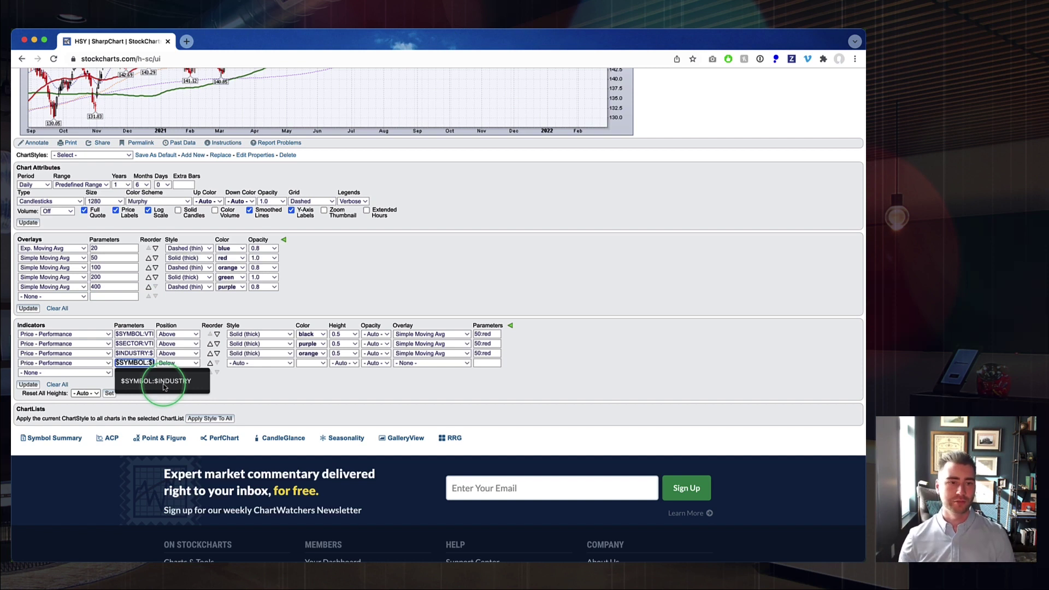
{"action": "left_click", "coordinate": [163, 382]}
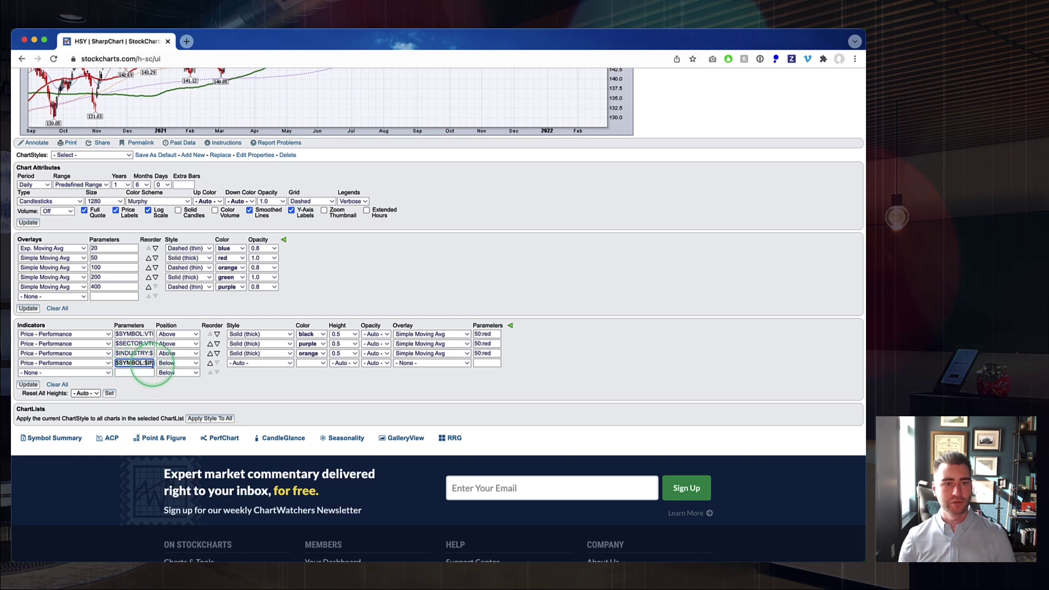
Format the $SYMBOL:$INDUSTRY indicator with position Above, style Solid (thick), color green and height 0.5
{"action": "left_click", "coordinate": [176, 362]}
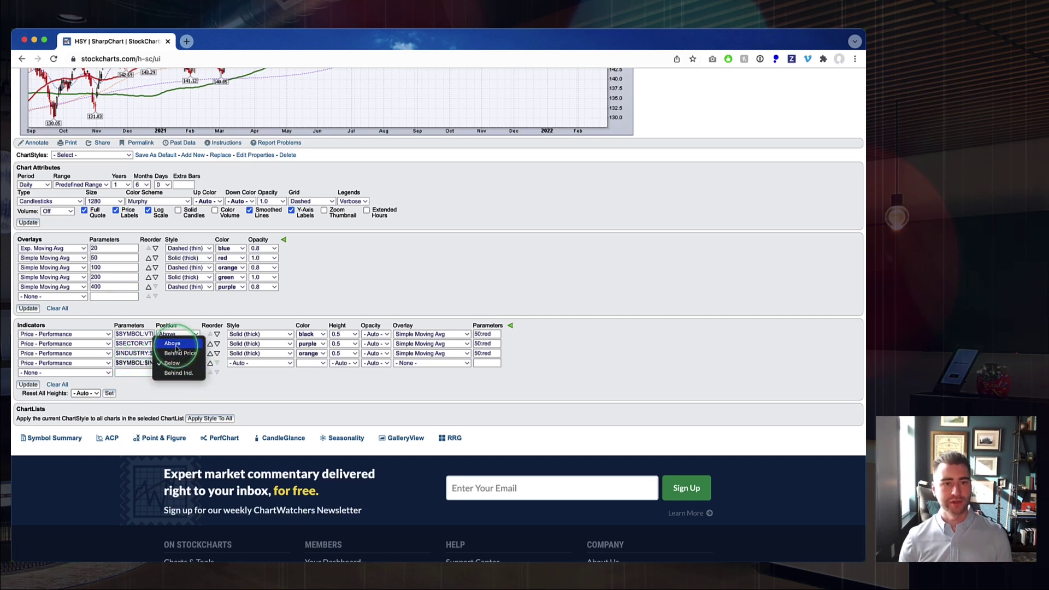
{"action": "left_click", "coordinate": [172, 344]}
{"action": "left_click", "coordinate": [241, 363]}
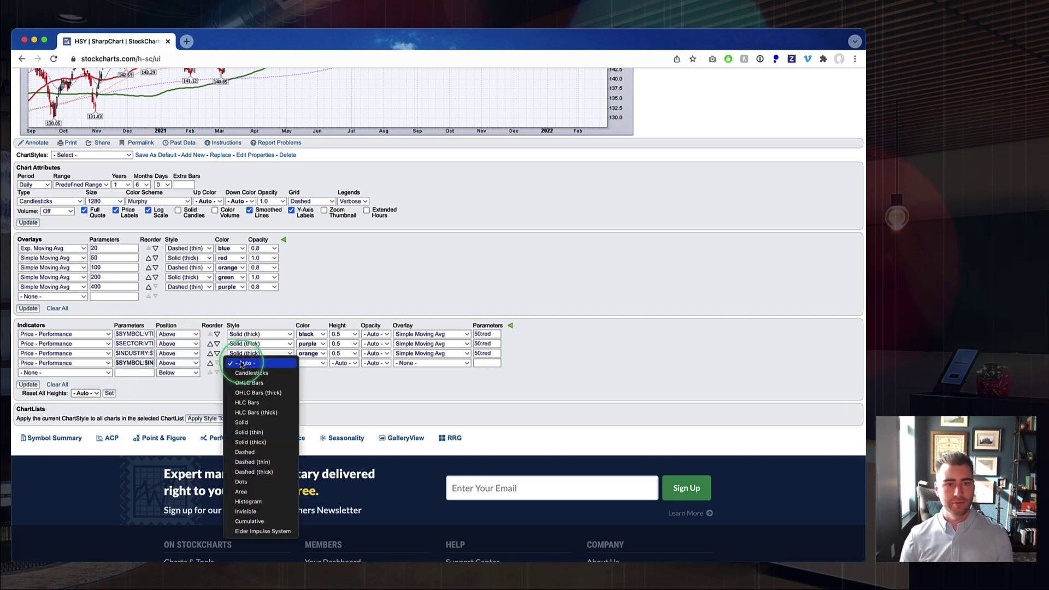
{"action": "left_click", "coordinate": [251, 442]}
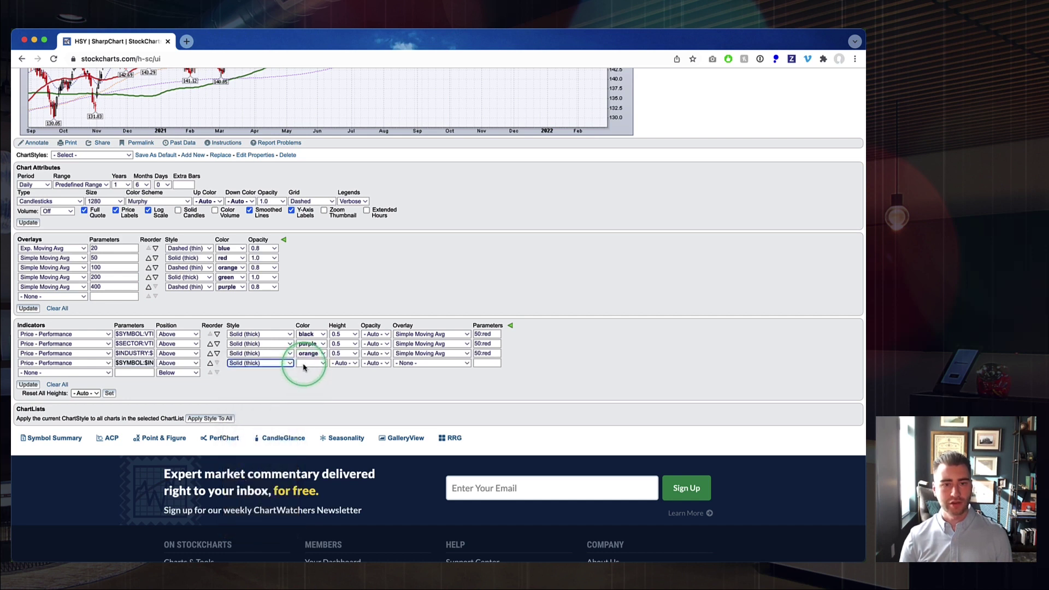
{"action": "left_click", "coordinate": [303, 364]}
{"action": "left_click", "coordinate": [307, 393]}
{"action": "left_click", "coordinate": [344, 364]}
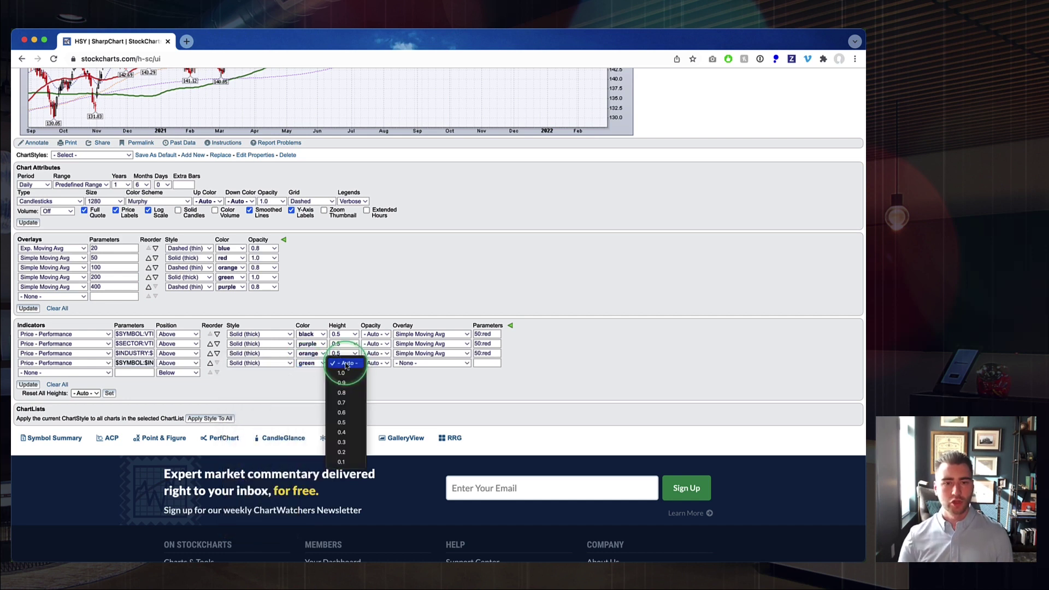
{"action": "left_click", "coordinate": [341, 422]}
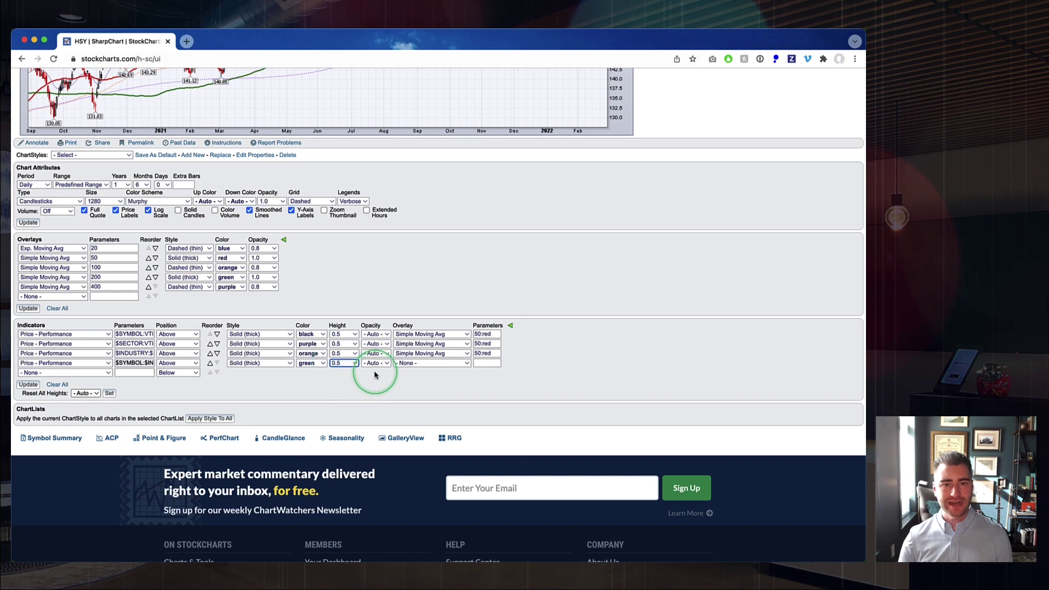
Add a Simple Moving Avg overlay with parameters 50:red to the $SYMBOL:$INDUSTRY indicator and update the chart
{"action": "left_click", "coordinate": [431, 363]}
{"action": "left_click", "coordinate": [426, 374]}
{"action": "left_click", "coordinate": [488, 363]}
{"action": "type", "text": "50:RED"}
{"action": "key", "text": "BackSpace"}
{"action": "key", "text": "BackSpace"}
{"action": "key", "text": "BackSpace"}
{"action": "type", "text": "red"}
{"action": "left_click", "coordinate": [28, 384]}
Examine the four relative-performance panels with their moving averages and compare them with the HSY price chart
{"action": "scroll", "coordinate": [314, 265], "scroll_direction": "down", "scroll_amount": 7}
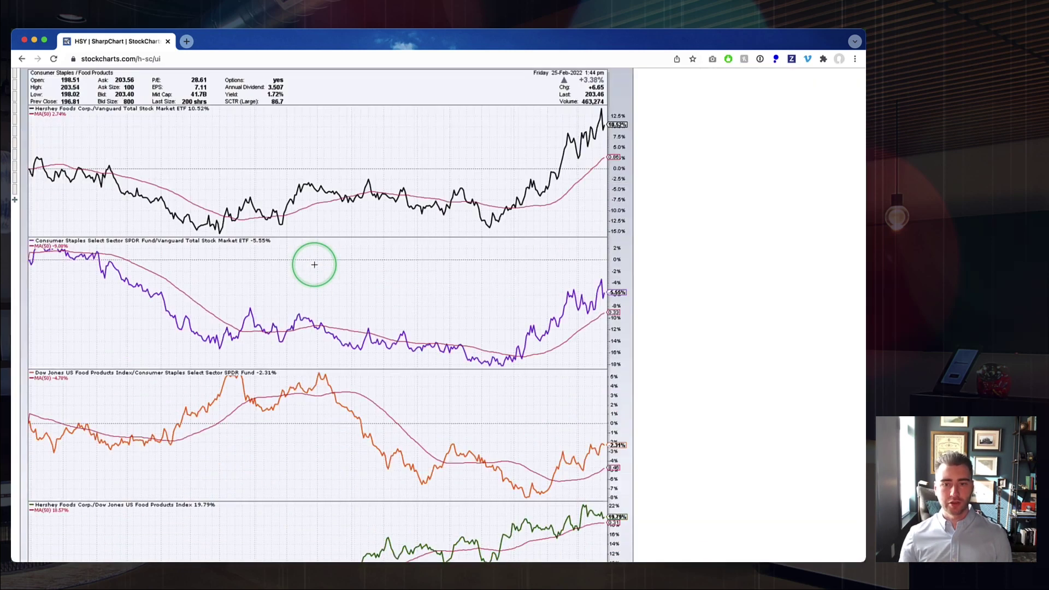
{"action": "scroll", "coordinate": [314, 264], "scroll_direction": "up", "scroll_amount": 3}
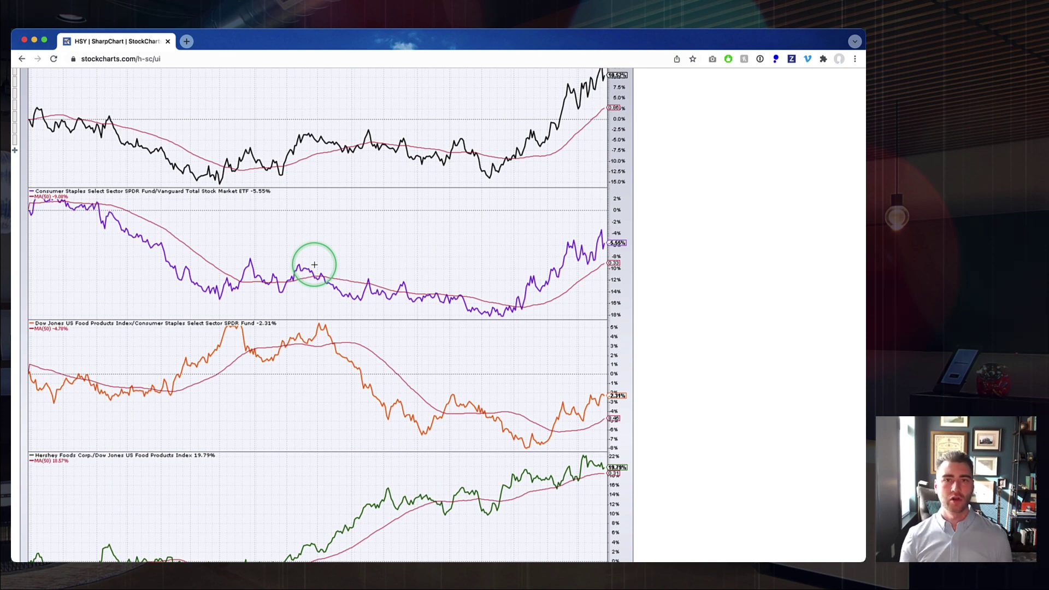
{"action": "scroll", "coordinate": [534, 218], "scroll_direction": "up", "scroll_amount": 3}
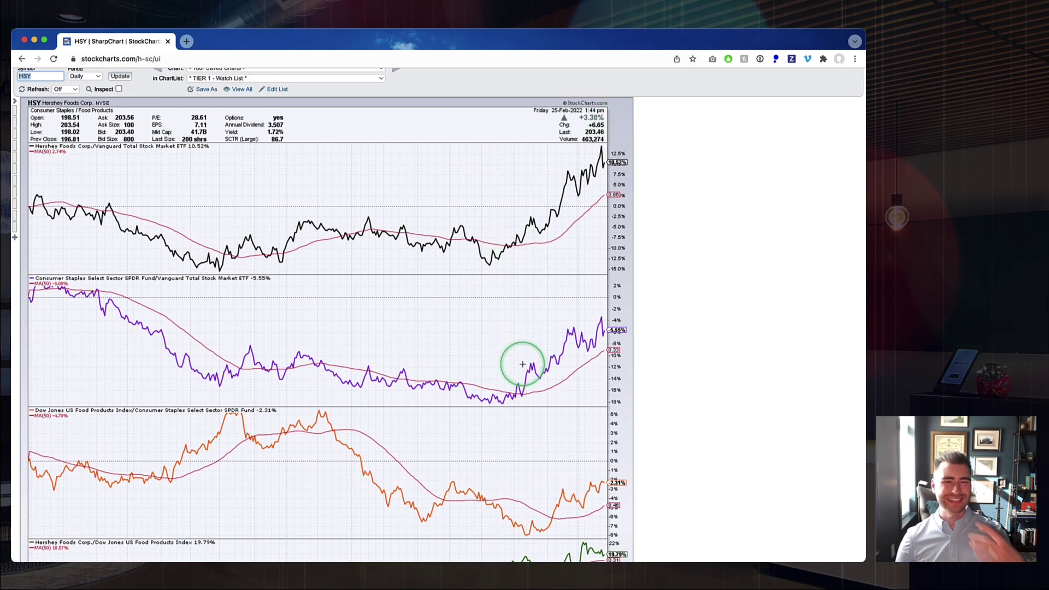
{"action": "scroll", "coordinate": [533, 391], "scroll_direction": "down", "scroll_amount": 5}
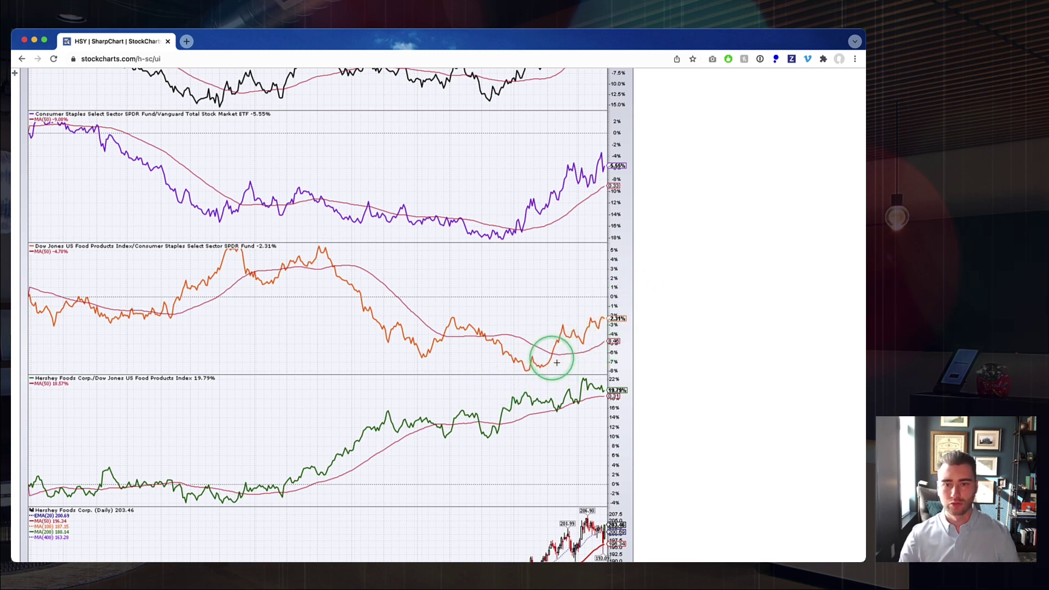
{"action": "scroll", "coordinate": [579, 364], "scroll_direction": "down", "scroll_amount": 3}
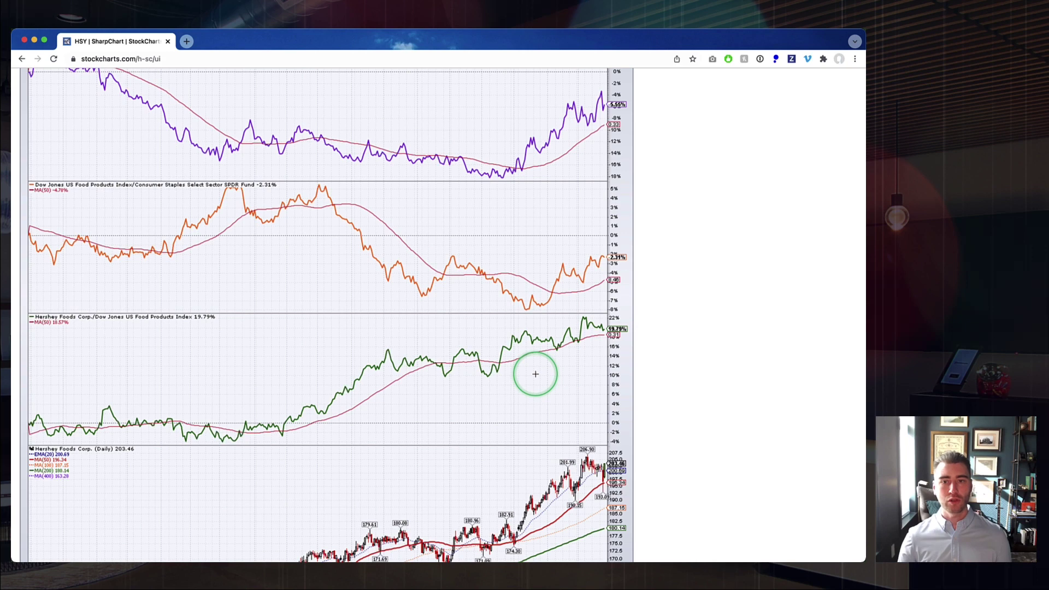
{"action": "scroll", "coordinate": [535, 374], "scroll_direction": "down", "scroll_amount": 5}
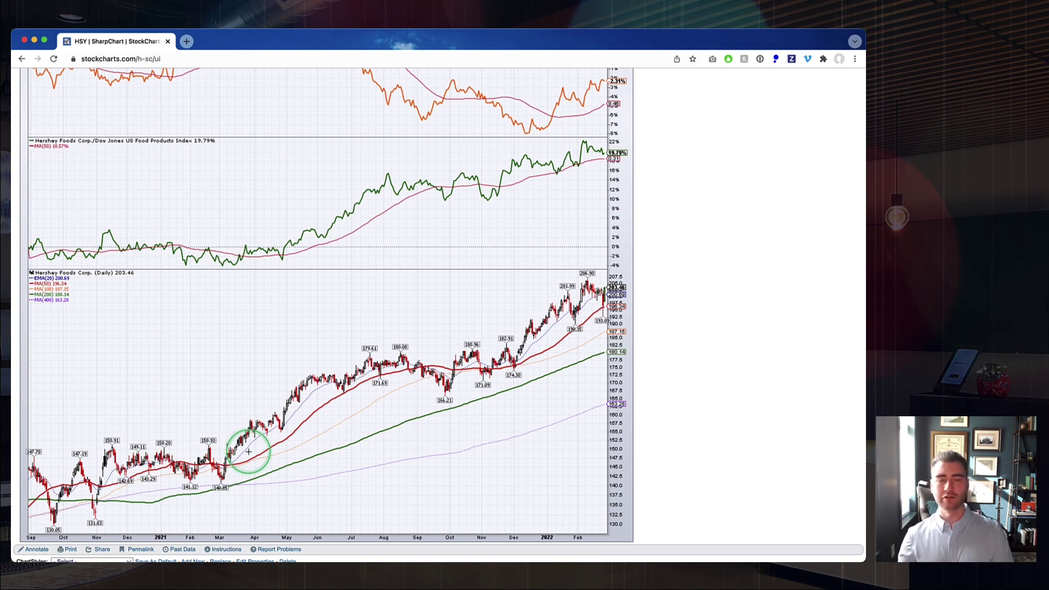
Review the stock, sector and industry relative-performance panels on the HSY SharpChart once more alongside its daily price trend
{"action": "scroll", "coordinate": [375, 468], "scroll_direction": "up", "scroll_amount": 7}
{"action": "scroll", "coordinate": [375, 468], "scroll_direction": "down", "scroll_amount": 7}
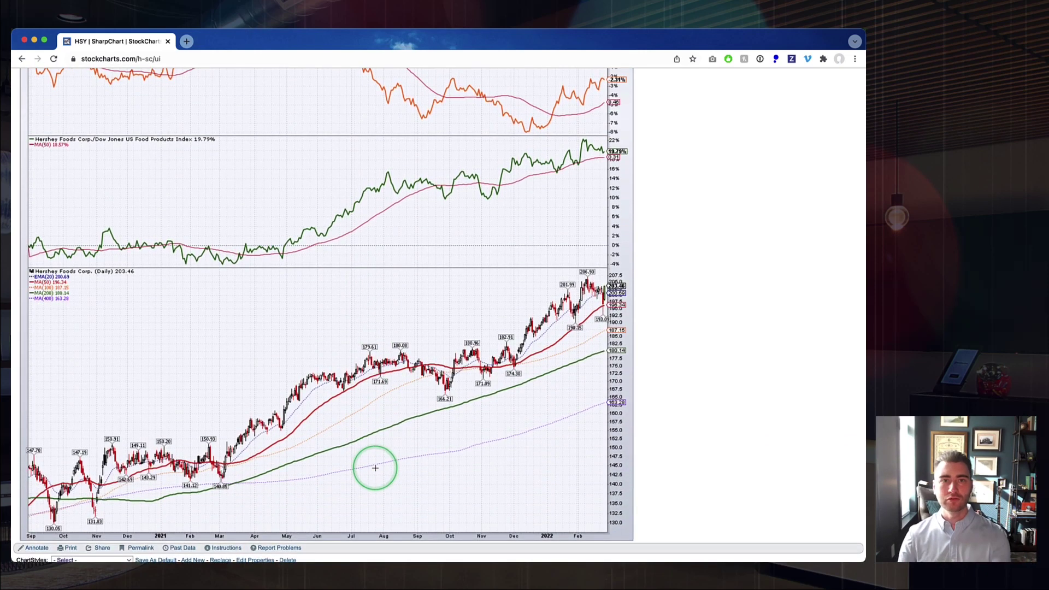
{"action": "scroll", "coordinate": [375, 468], "scroll_direction": "up", "scroll_amount": 14}
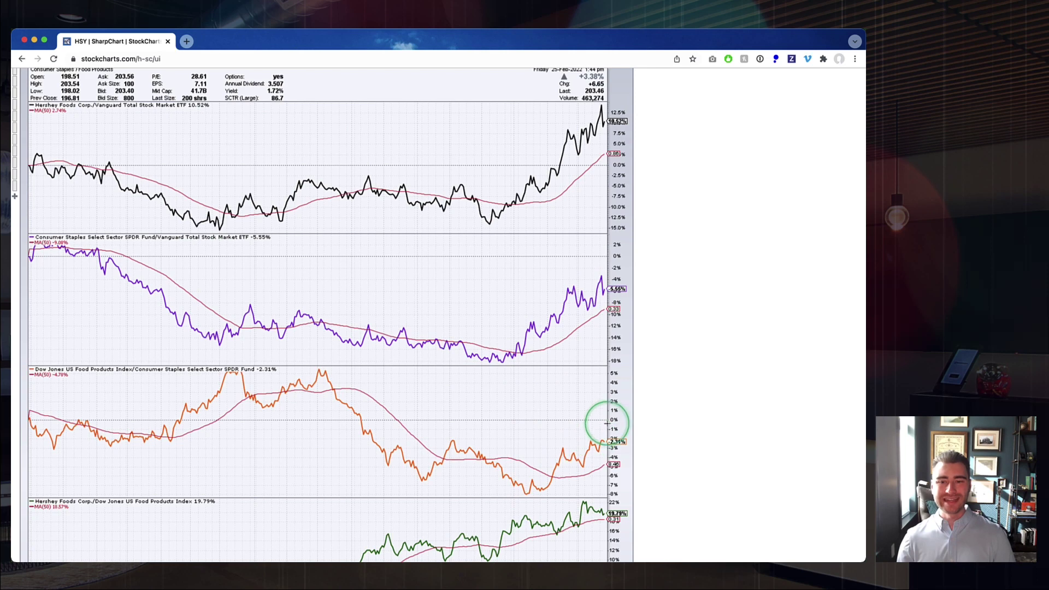
{"action": "scroll", "coordinate": [576, 462], "scroll_direction": "down", "scroll_amount": 5}
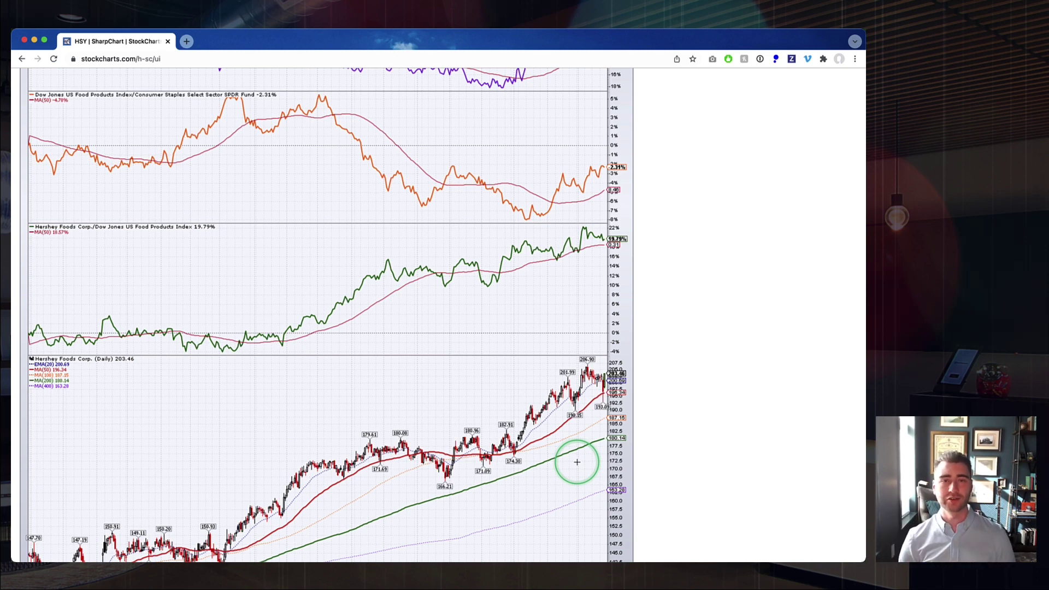
{"action": "scroll", "coordinate": [576, 462], "scroll_direction": "up", "scroll_amount": 5}
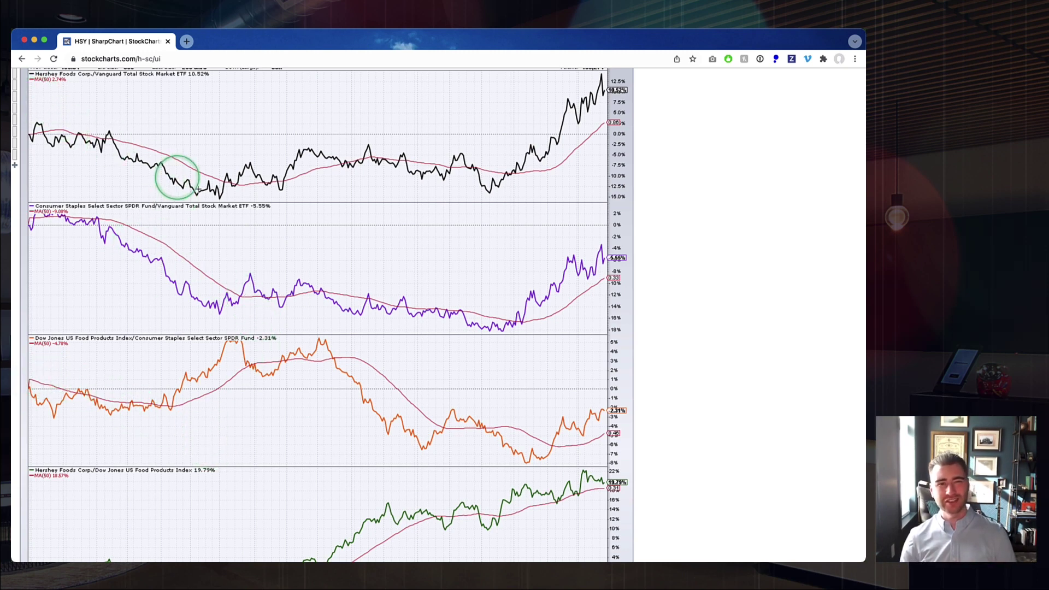
{"action": "scroll", "coordinate": [246, 253], "scroll_direction": "down", "scroll_amount": 3}
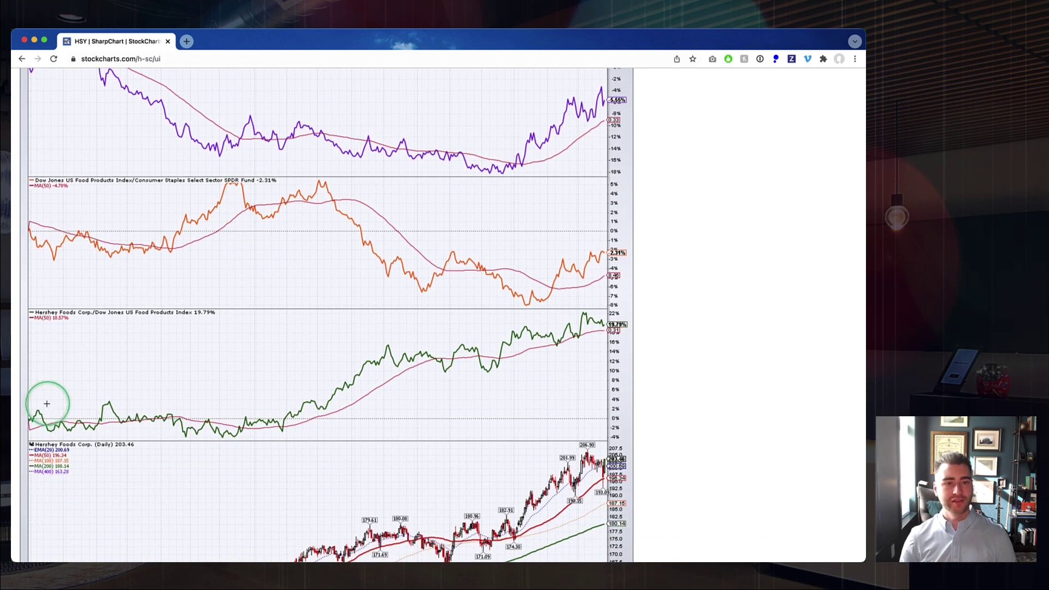
{"action": "scroll", "coordinate": [146, 426], "scroll_direction": "up", "scroll_amount": 5}
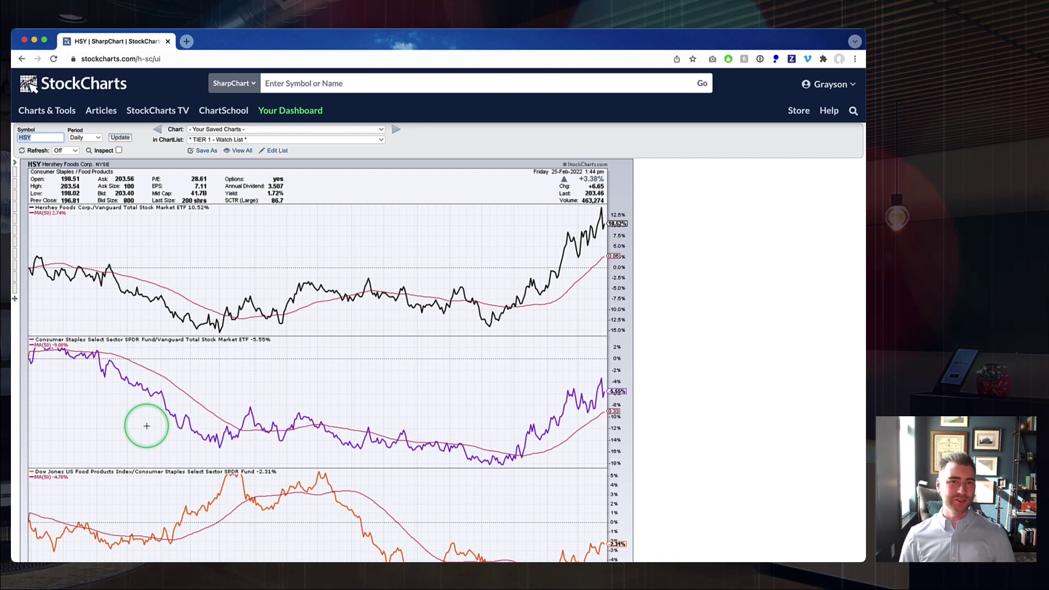
{"action": "scroll", "coordinate": [147, 425], "scroll_direction": "down", "scroll_amount": 6}
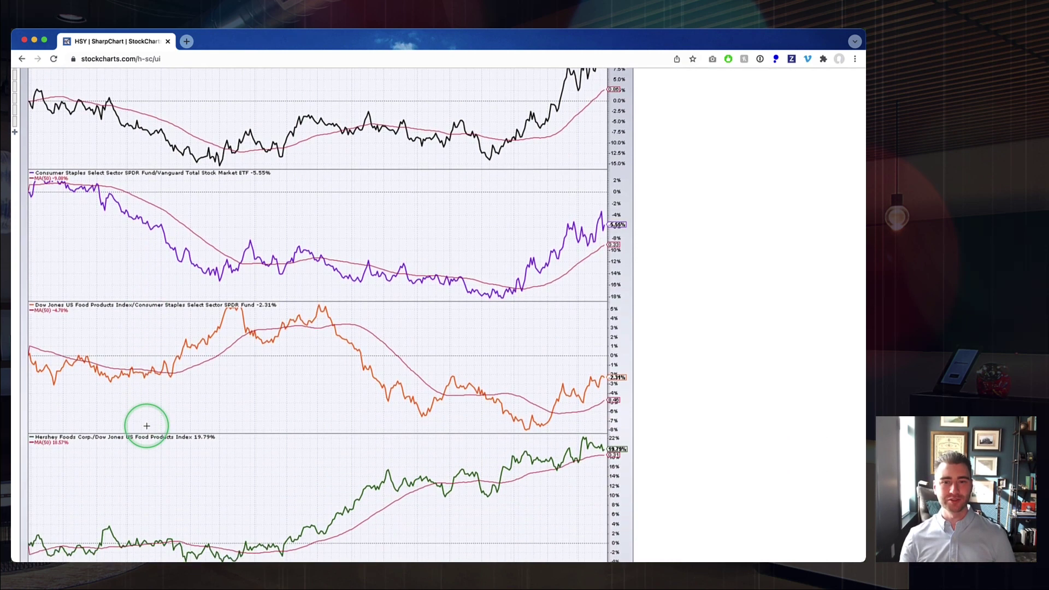
{"action": "scroll", "coordinate": [146, 425], "scroll_direction": "down", "scroll_amount": 3}
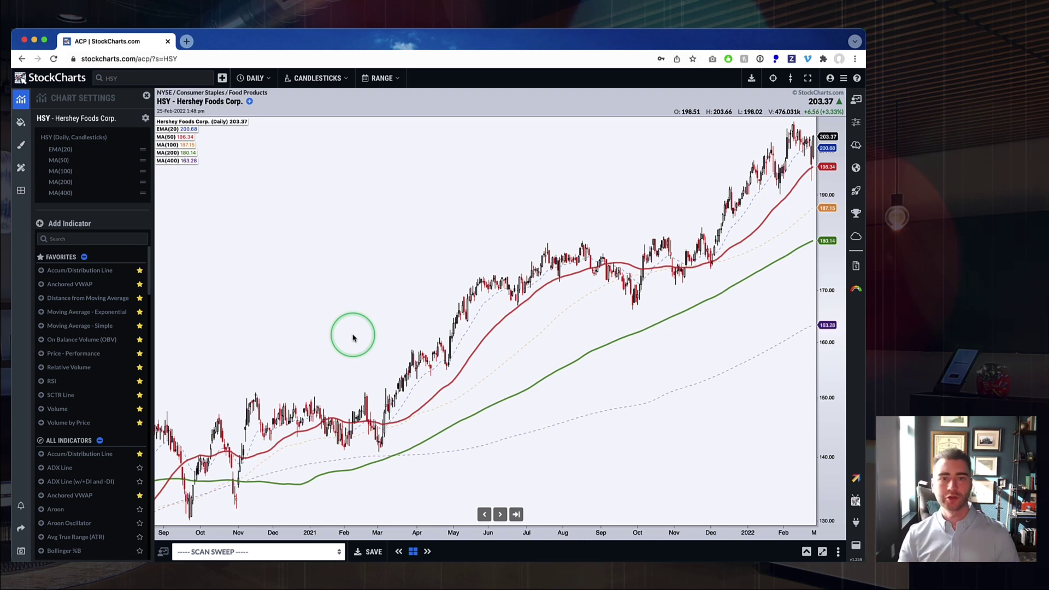
In StockChartsACP, examine HSY's earlier daily price history with its moving averages and return to the most recent bars
{"action": "scroll", "coordinate": [352, 338], "scroll_direction": "left", "scroll_amount": 5}
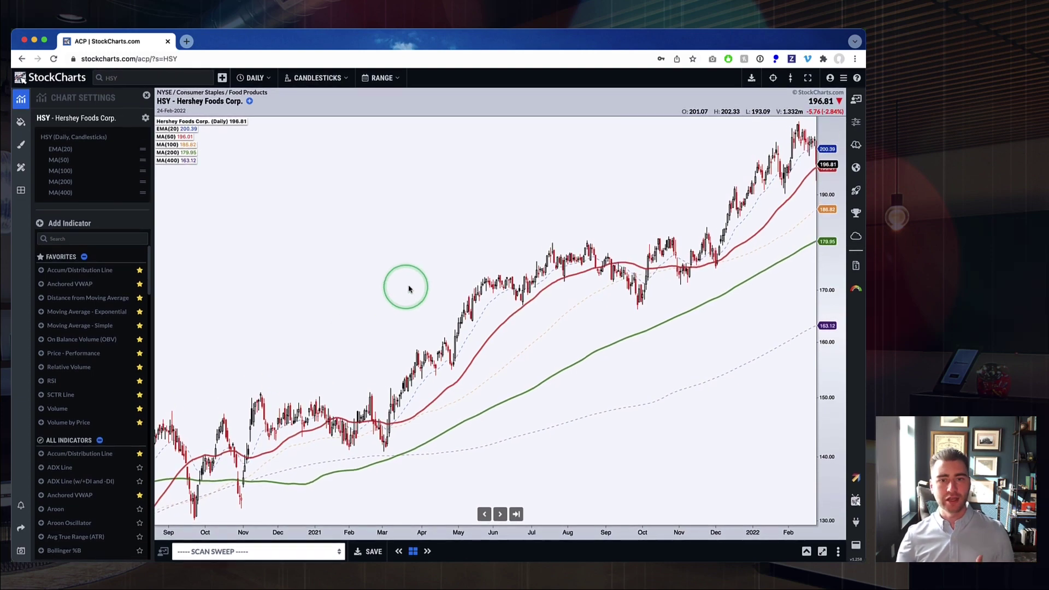
{"action": "scroll", "coordinate": [429, 283], "scroll_direction": "left", "scroll_amount": 5}
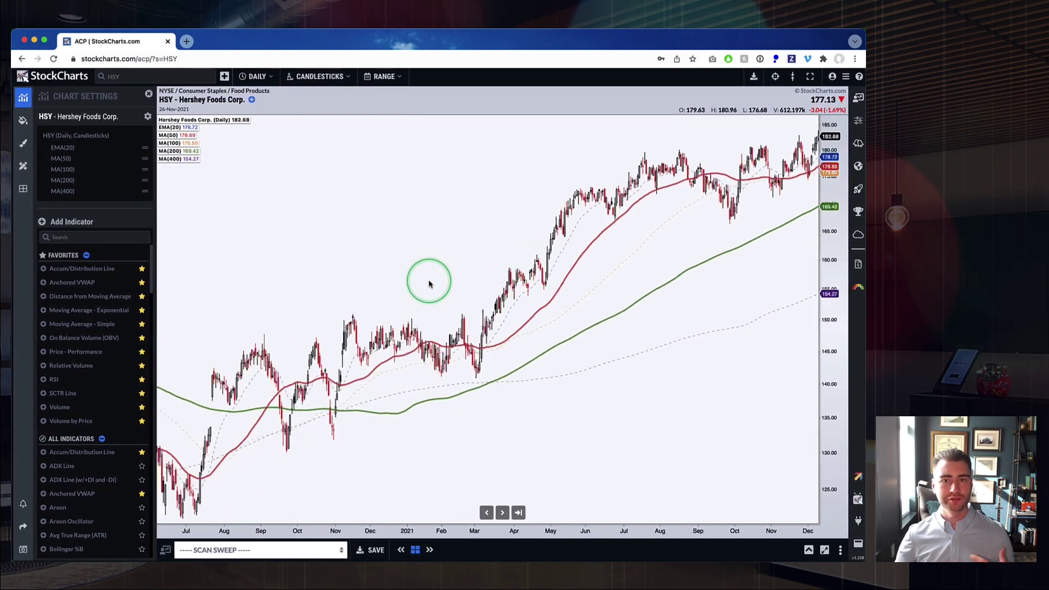
{"action": "scroll", "coordinate": [428, 282], "scroll_direction": "right", "scroll_amount": 5}
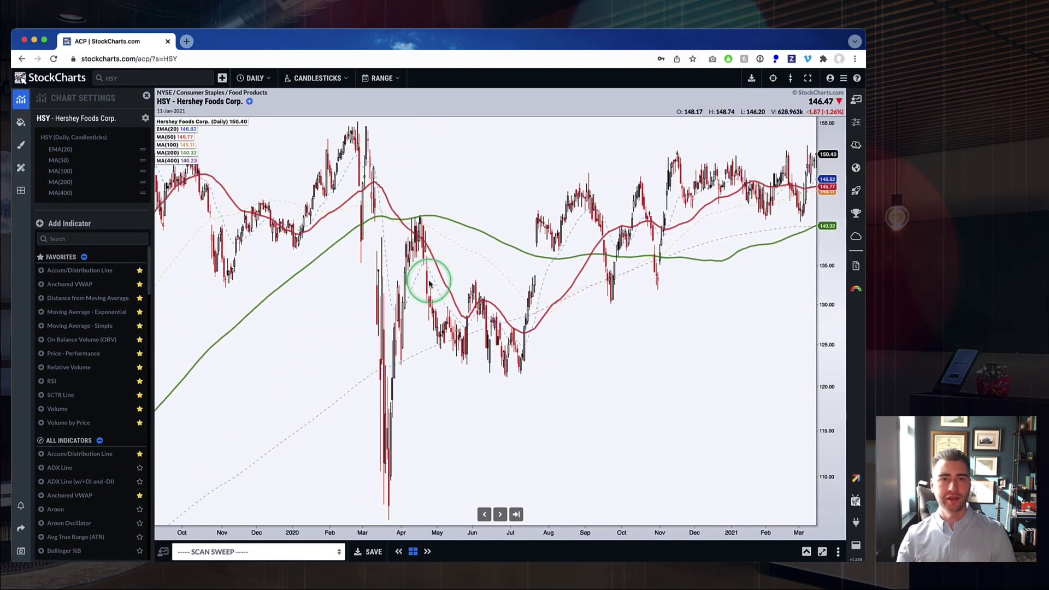
{"action": "scroll", "coordinate": [429, 283], "scroll_direction": "right", "scroll_amount": 5}
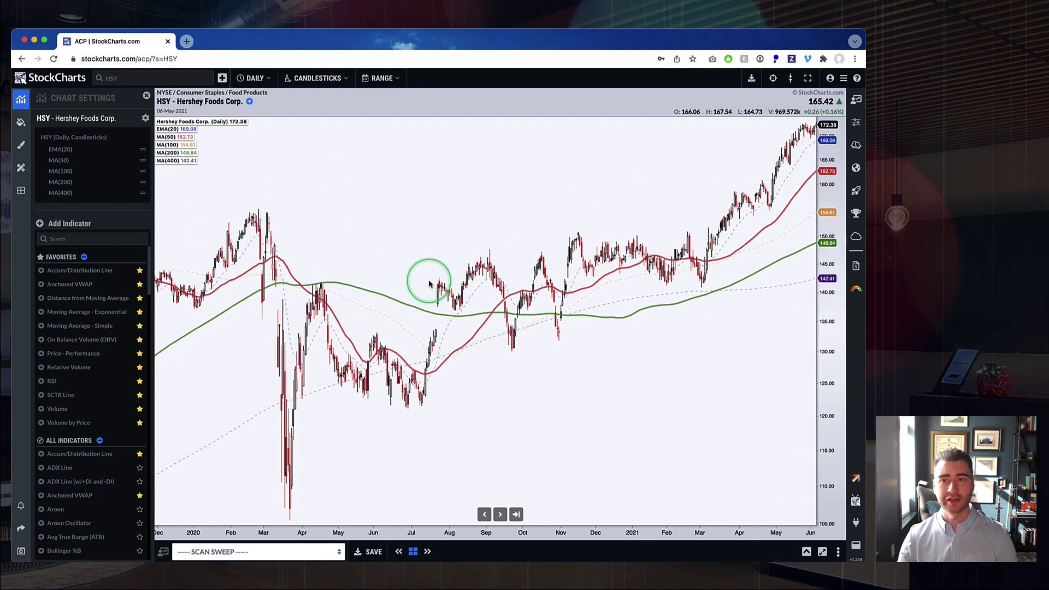
{"action": "scroll", "coordinate": [429, 283], "scroll_direction": "right", "scroll_amount": 3}
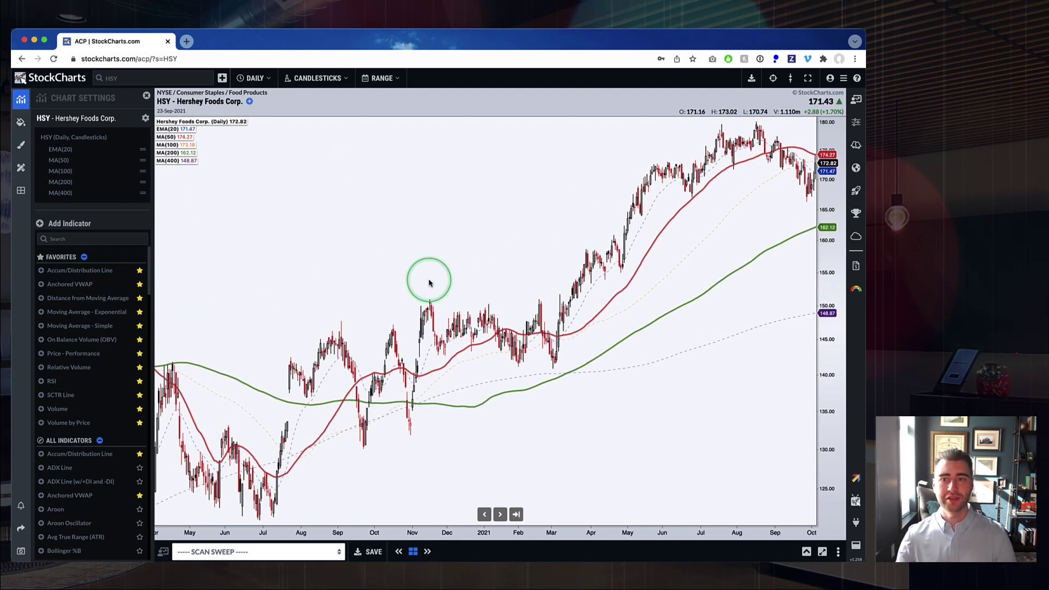
{"action": "scroll", "coordinate": [429, 283], "scroll_direction": "right", "scroll_amount": 4}
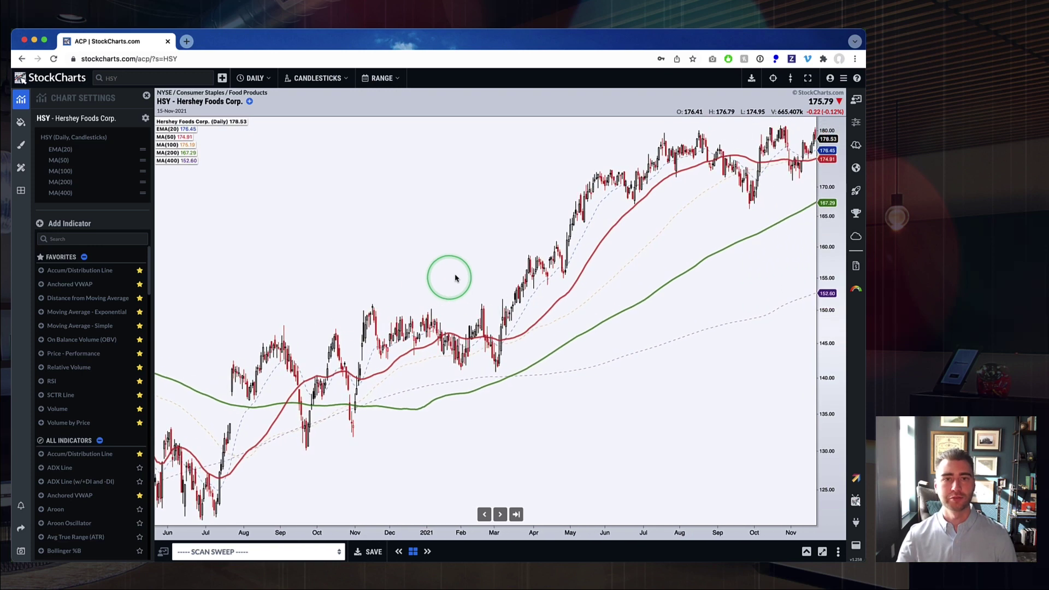
{"action": "left_click", "coordinate": [516, 514]}
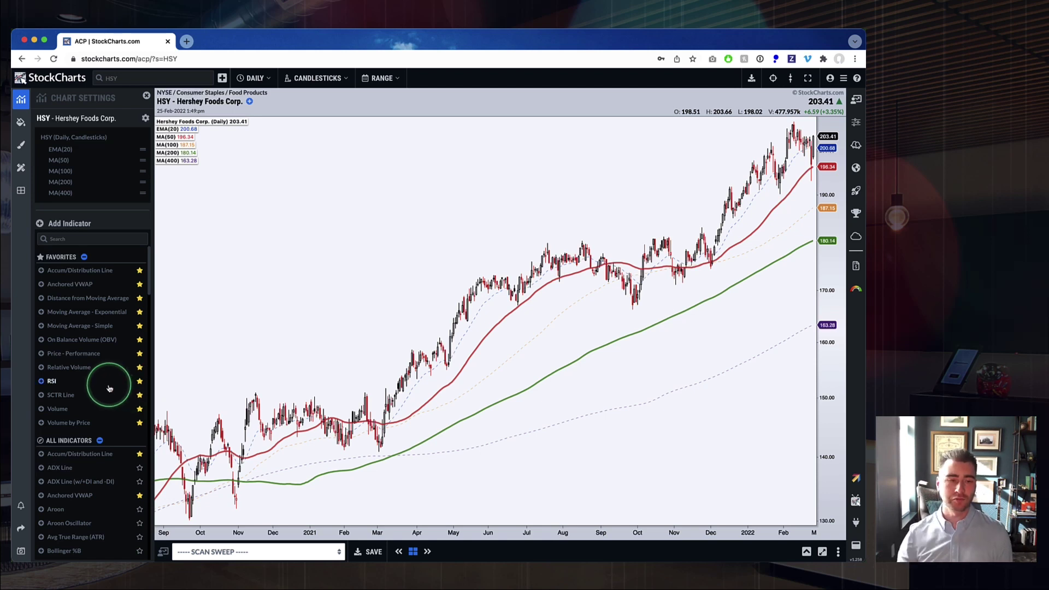
Mark the Price indicator as a favorite and add it to the HSY chart in a panel above the price plot
{"action": "scroll", "coordinate": [109, 388], "scroll_direction": "down", "scroll_amount": 7}
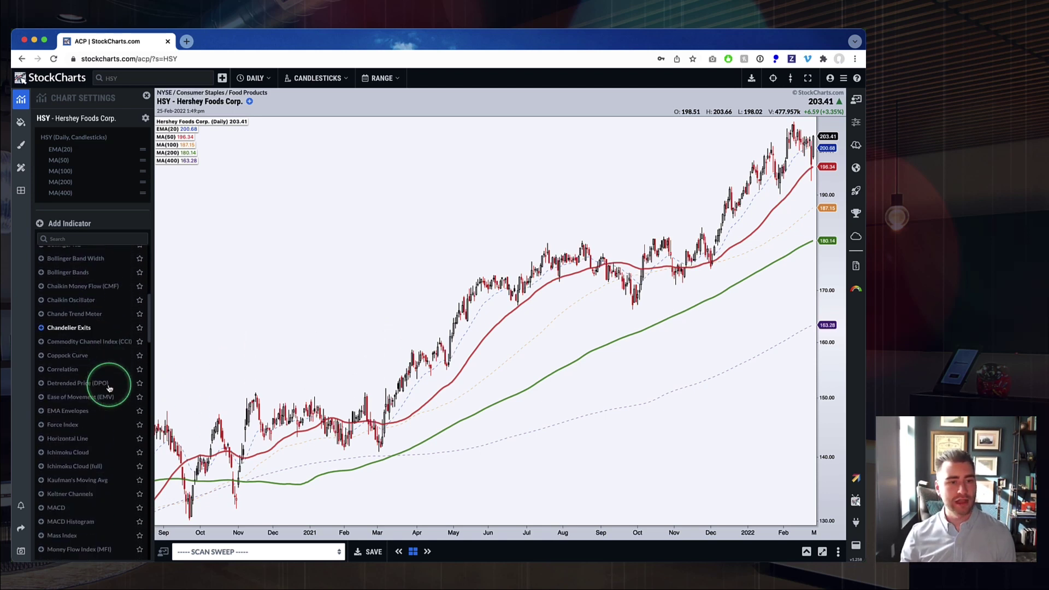
{"action": "scroll", "coordinate": [109, 388], "scroll_direction": "down", "scroll_amount": 5}
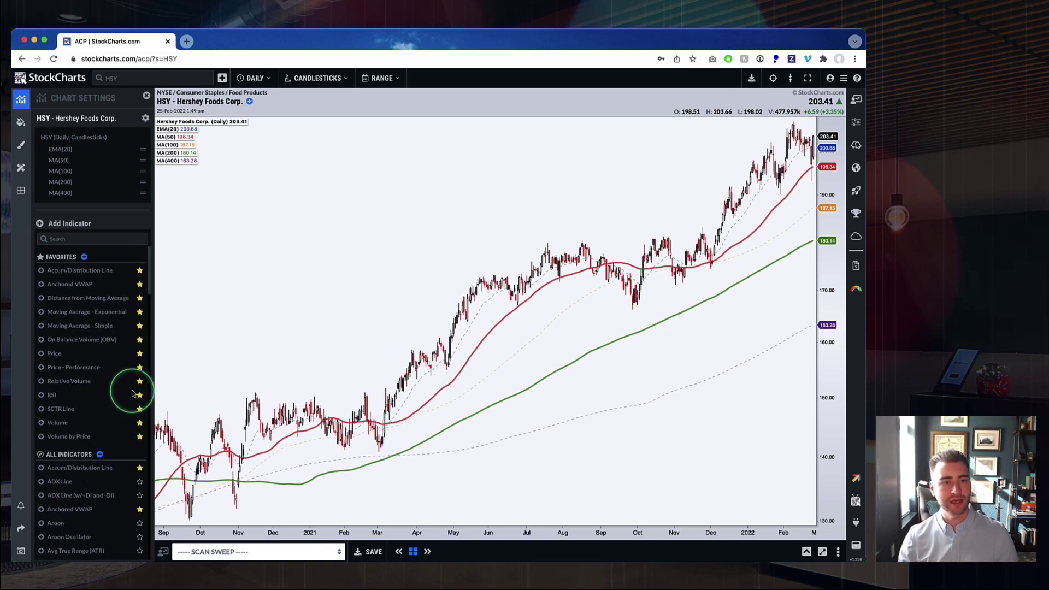
{"action": "left_click", "coordinate": [54, 354]}
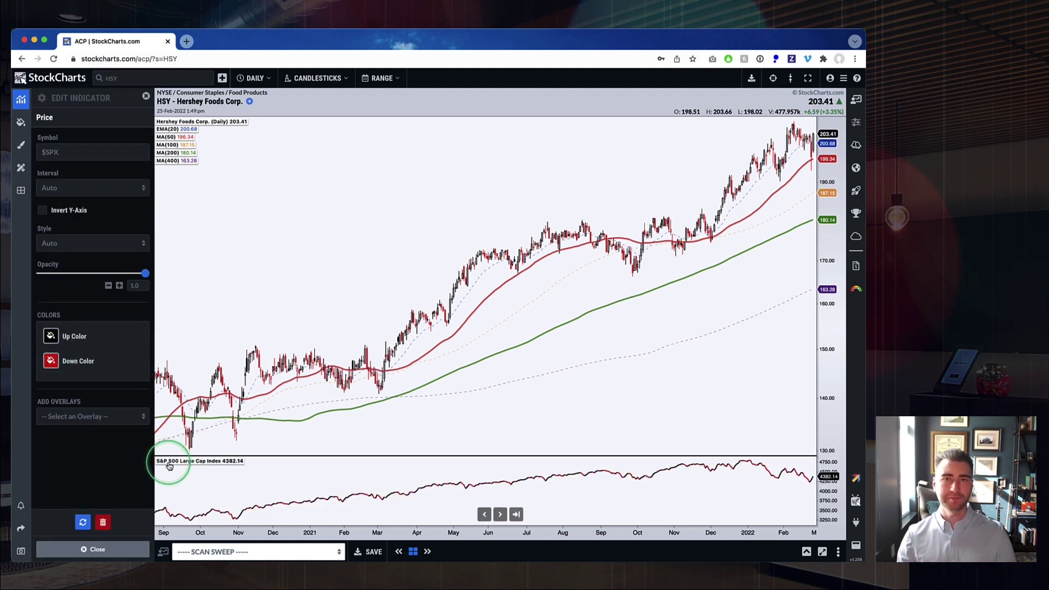
{"action": "left_click_drag", "start_coordinate": [169, 461], "coordinate": [175, 122]}
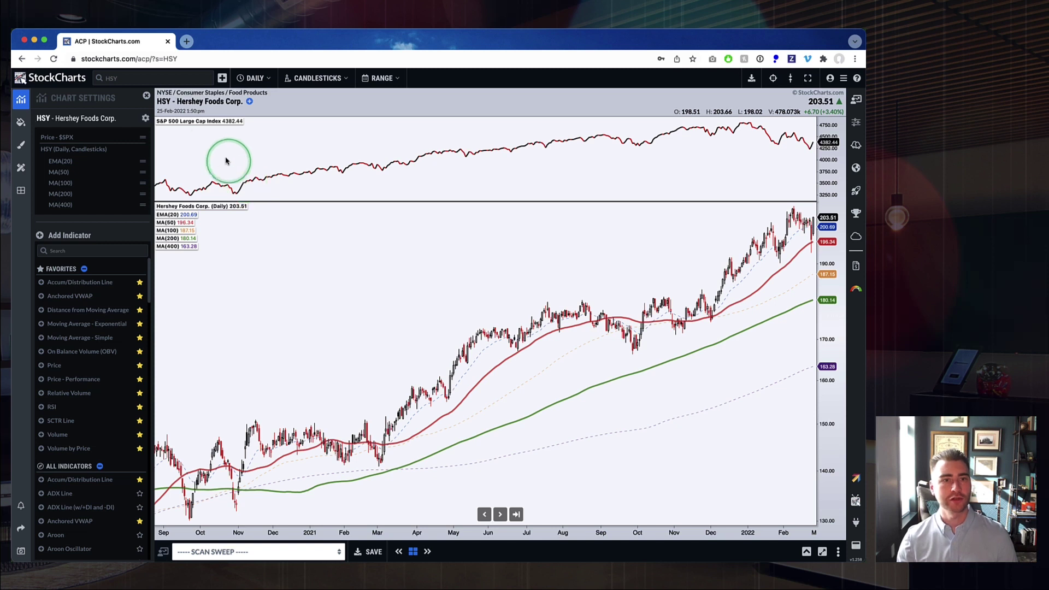
Set the Price indicator's symbol to $SYMBOL:VTI and make both its up and down colors black
{"action": "left_click", "coordinate": [174, 122]}
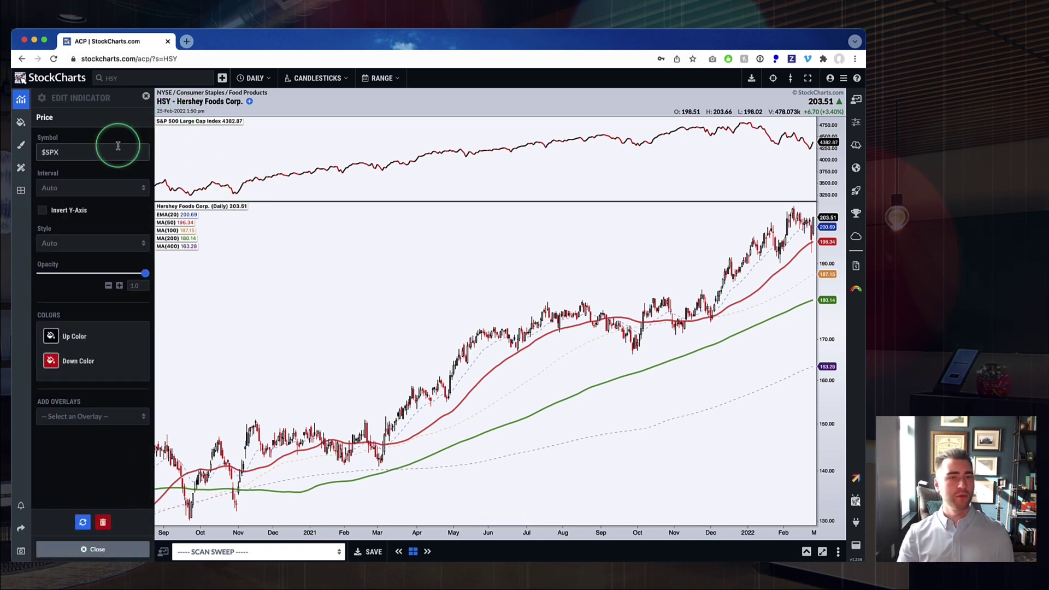
{"action": "left_click_drag", "start_coordinate": [118, 146], "coordinate": [48, 152]}
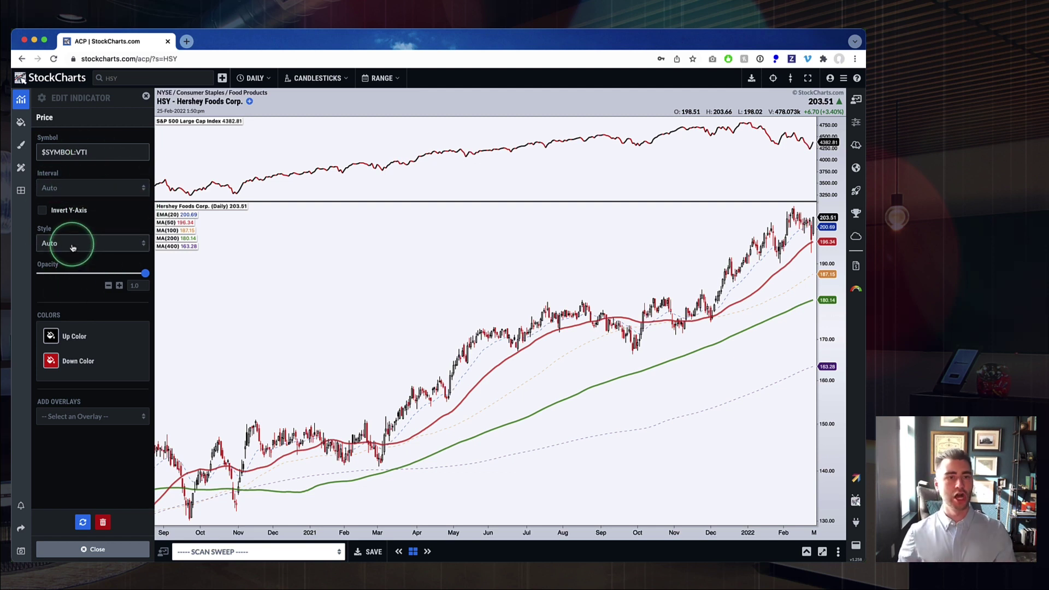
{"action": "left_click", "coordinate": [51, 337]}
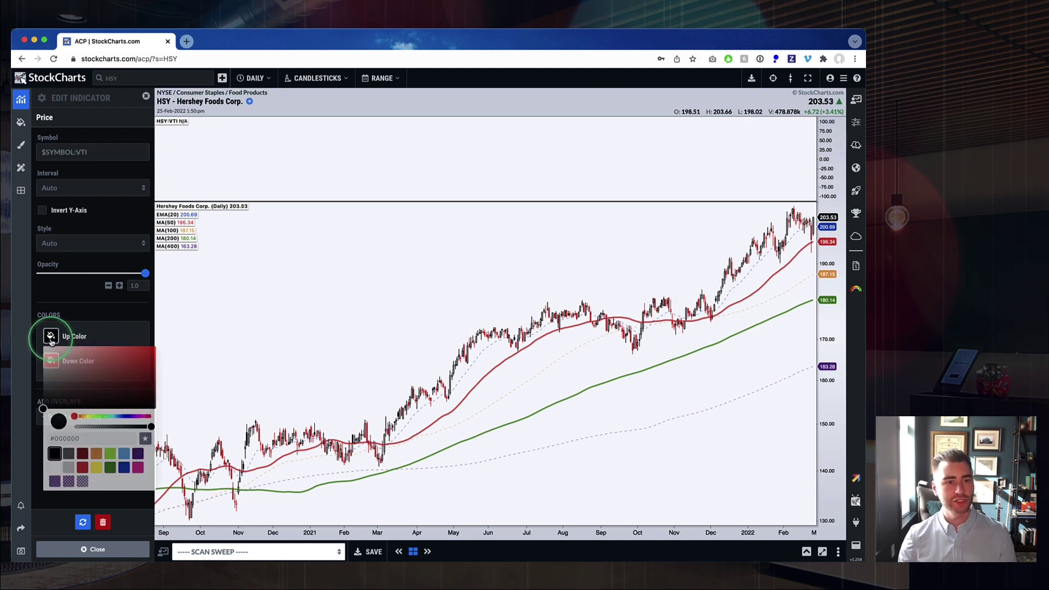
{"action": "left_click", "coordinate": [94, 340]}
{"action": "left_click", "coordinate": [51, 361]}
{"action": "left_click", "coordinate": [55, 478]}
{"action": "left_click", "coordinate": [113, 342]}
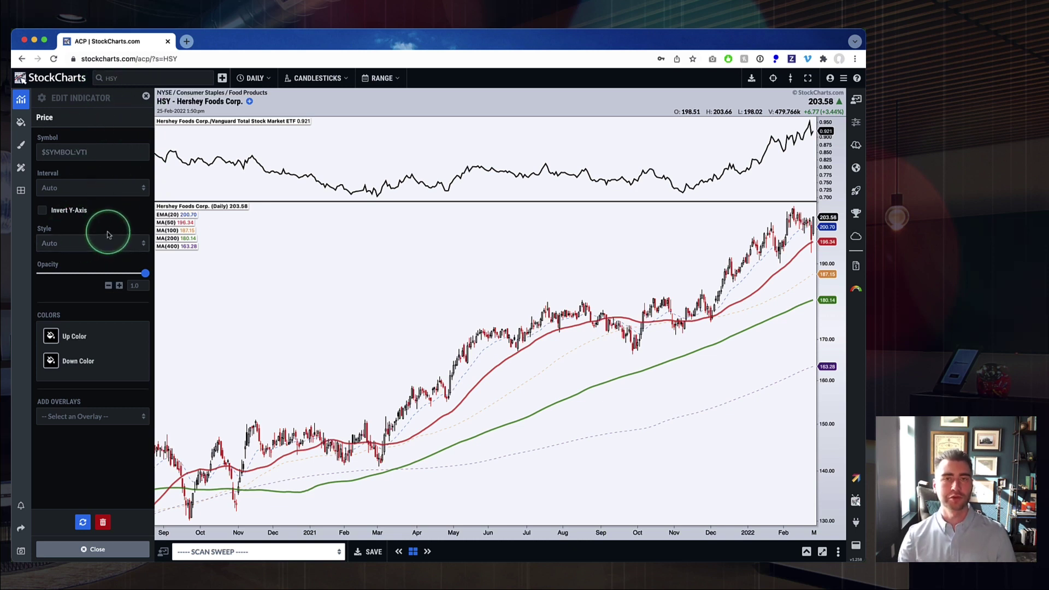
{"action": "left_click", "coordinate": [92, 549]}
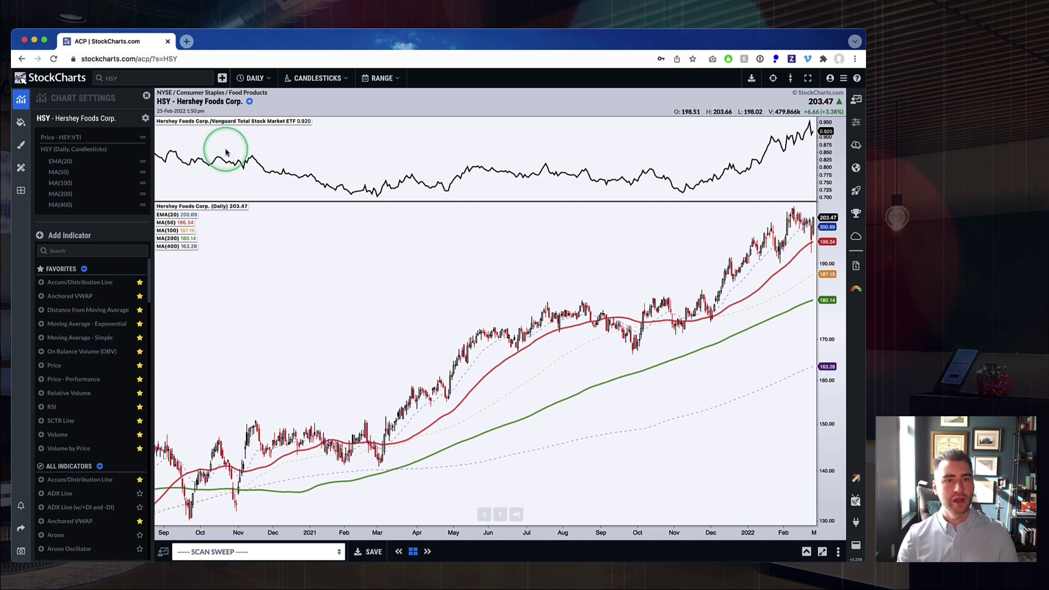
Check which overlays are available for the $SYMBOL:VTI Price indicator
{"action": "left_click", "coordinate": [189, 122]}
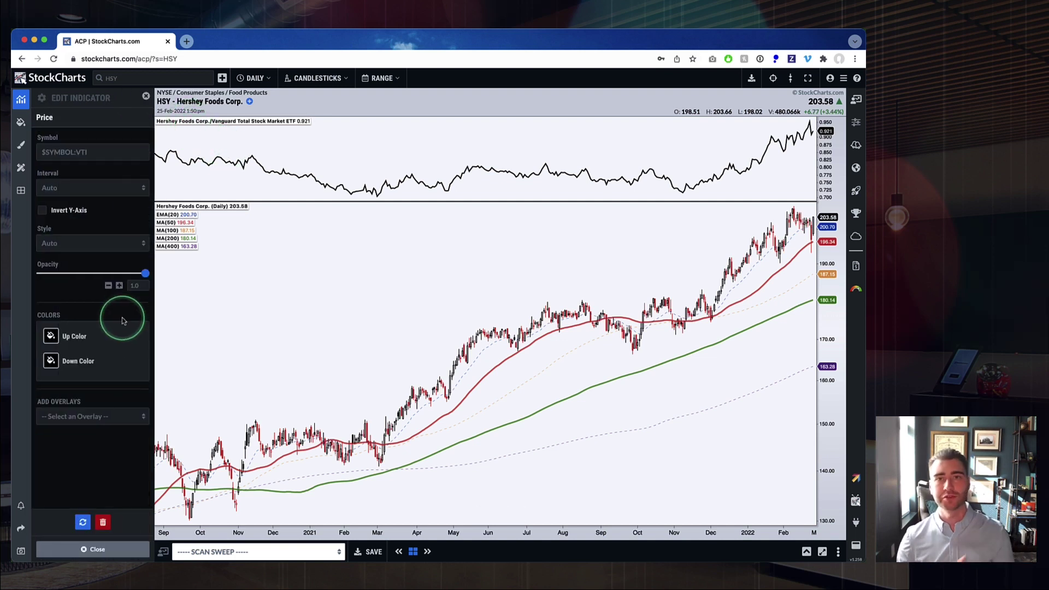
{"action": "left_click", "coordinate": [65, 418]}
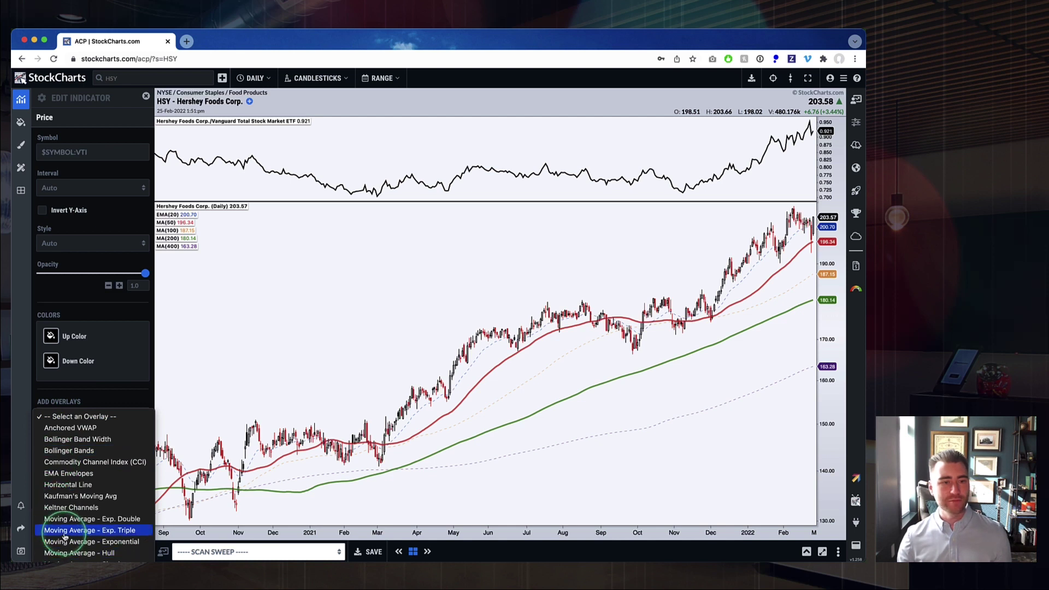
{"action": "left_click", "coordinate": [109, 404]}
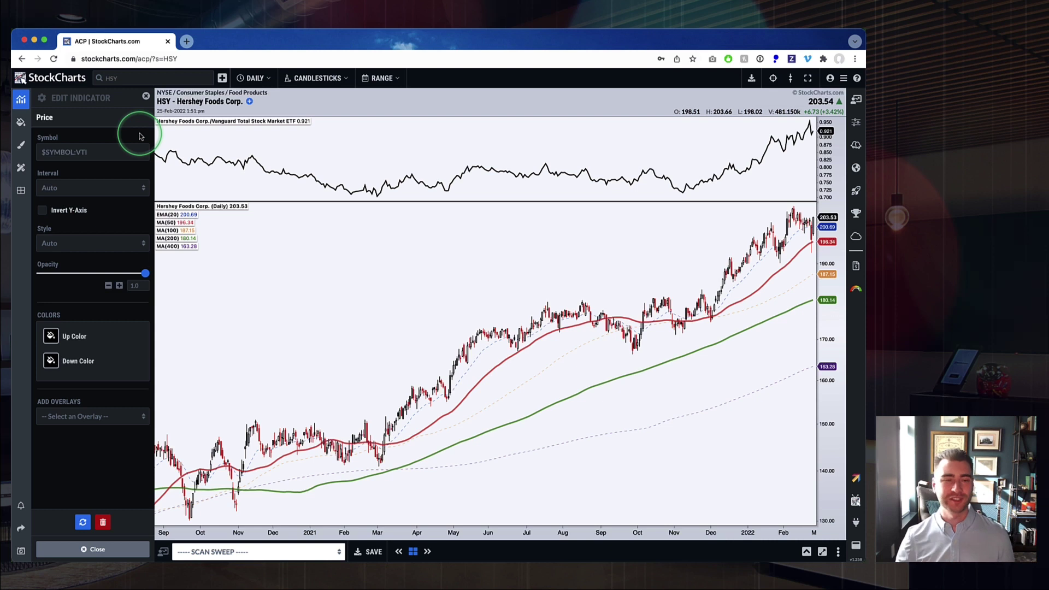
{"action": "left_click", "coordinate": [145, 97]}
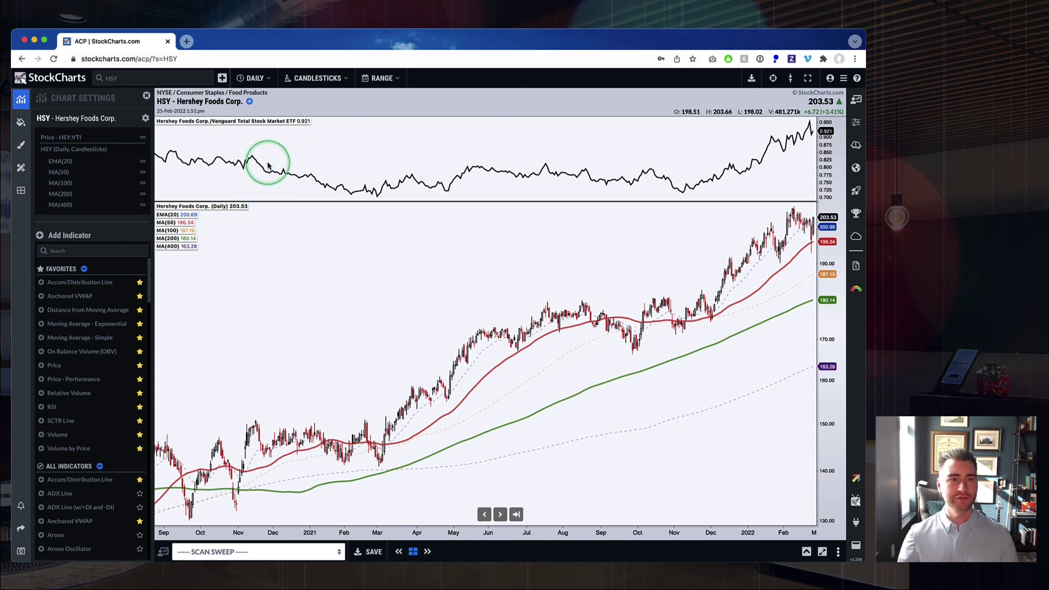
Add a second Price indicator to the HSY chart with the symbol $SECTOR:VTI
{"action": "left_click", "coordinate": [61, 365]}
{"action": "double_click", "coordinate": [49, 152]}
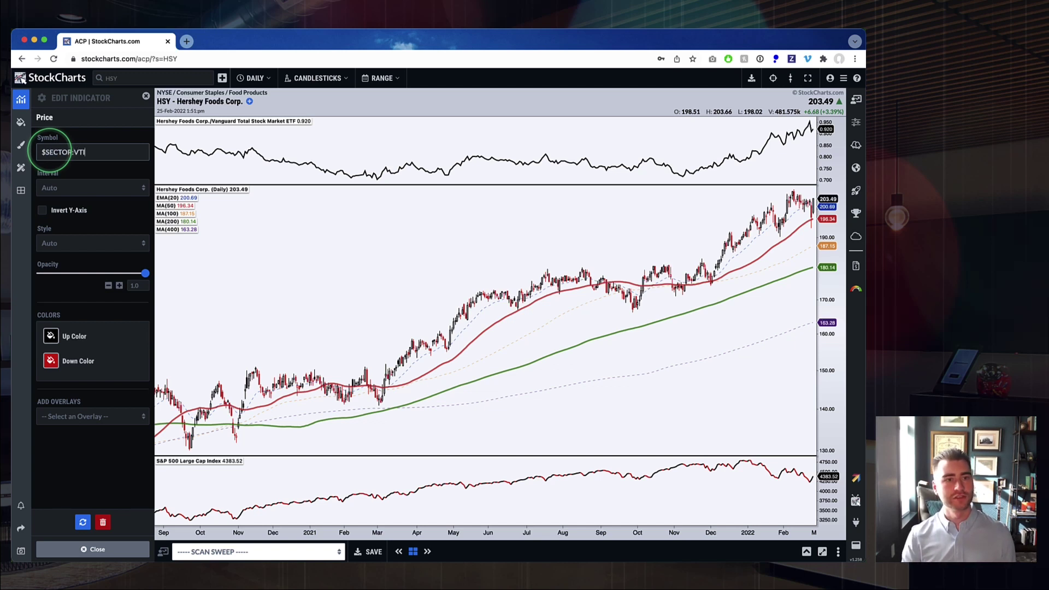
Make the $SECTOR:VTI indicator's up and down colors purple and move its panel between the HSY:VTI panel and the price chart
{"action": "left_click", "coordinate": [51, 336]}
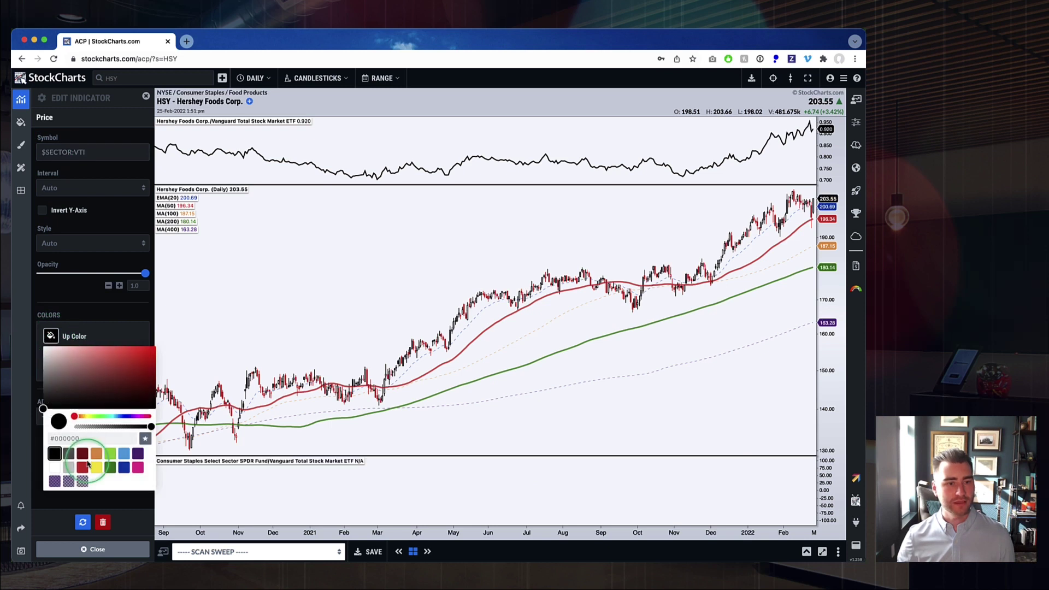
{"action": "left_click", "coordinate": [138, 453]}
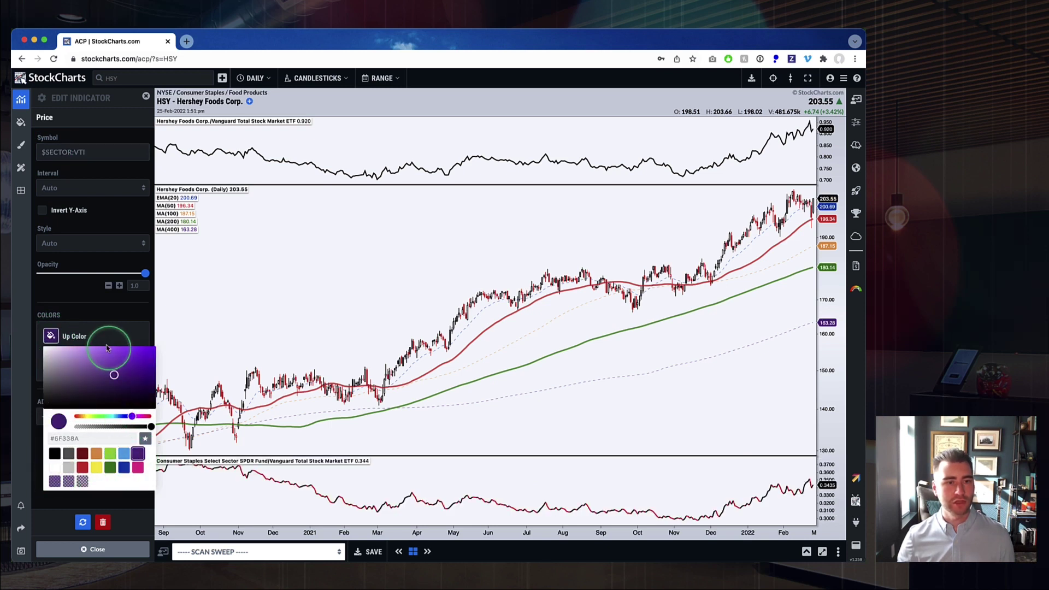
{"action": "left_click", "coordinate": [82, 342]}
{"action": "left_click", "coordinate": [50, 361]}
{"action": "left_click", "coordinate": [138, 481]}
{"action": "left_click", "coordinate": [102, 325]}
{"action": "left_click", "coordinate": [100, 386]}
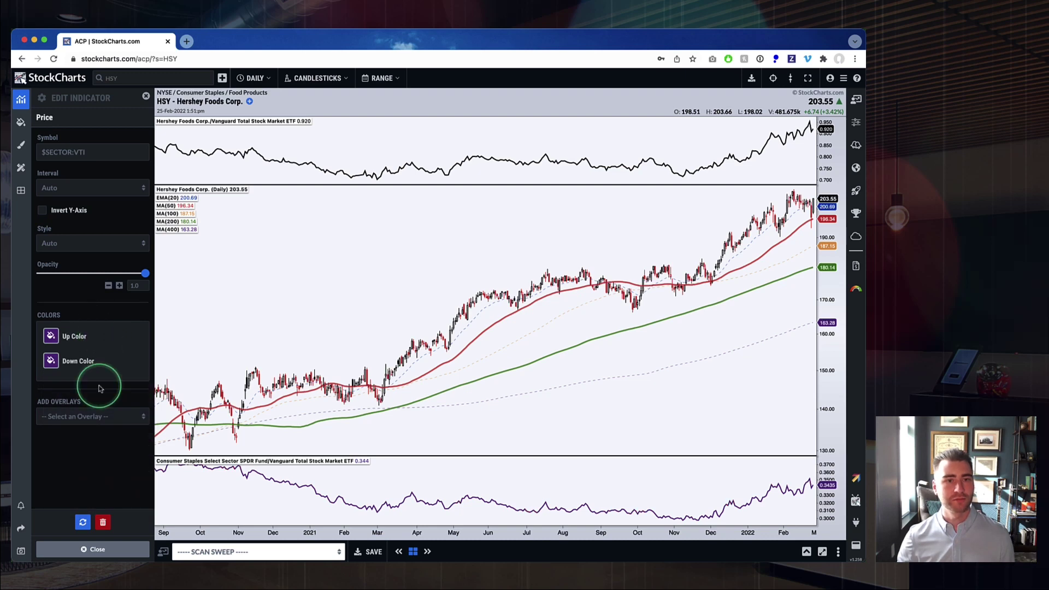
{"action": "left_click_drag", "start_coordinate": [171, 470], "coordinate": [180, 203]}
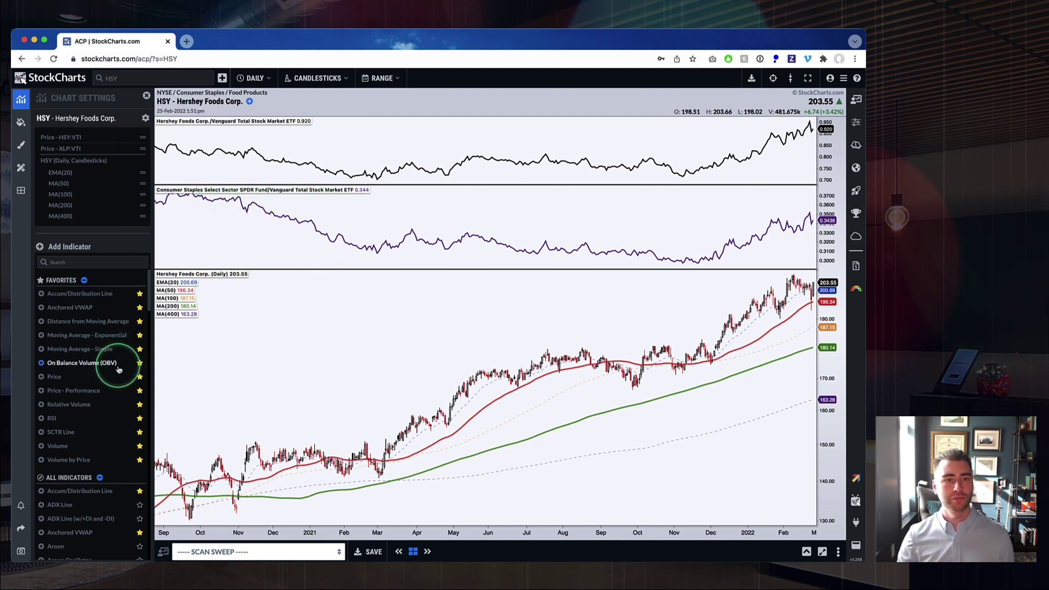
Add a third Price indicator to the HSY chart and move its panel between the XLP:VTI panel and the price chart
{"action": "left_click", "coordinate": [55, 376]}
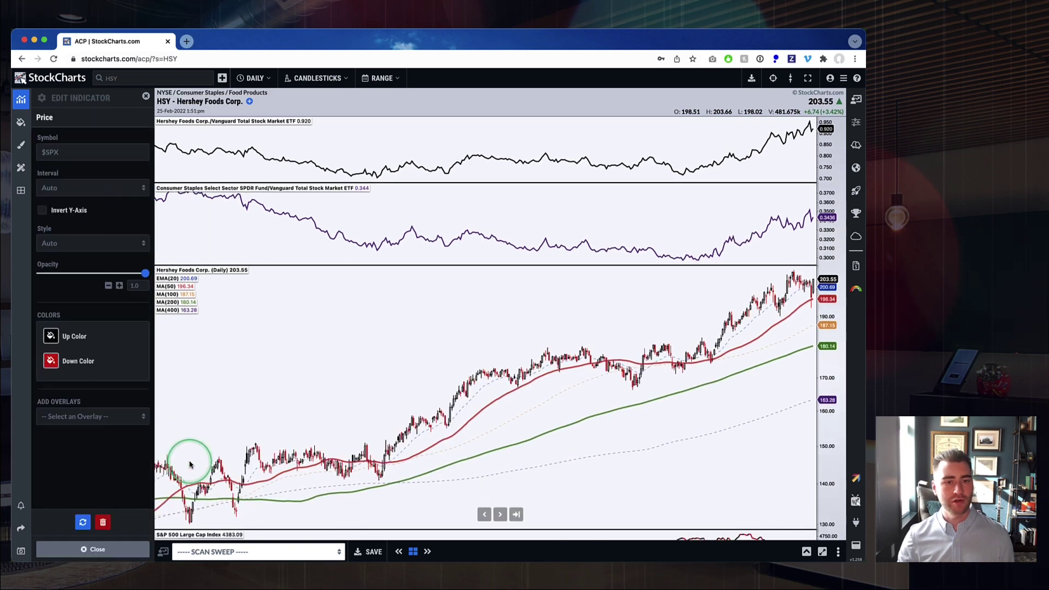
{"action": "scroll", "coordinate": [254, 390], "scroll_direction": "down", "scroll_amount": 3}
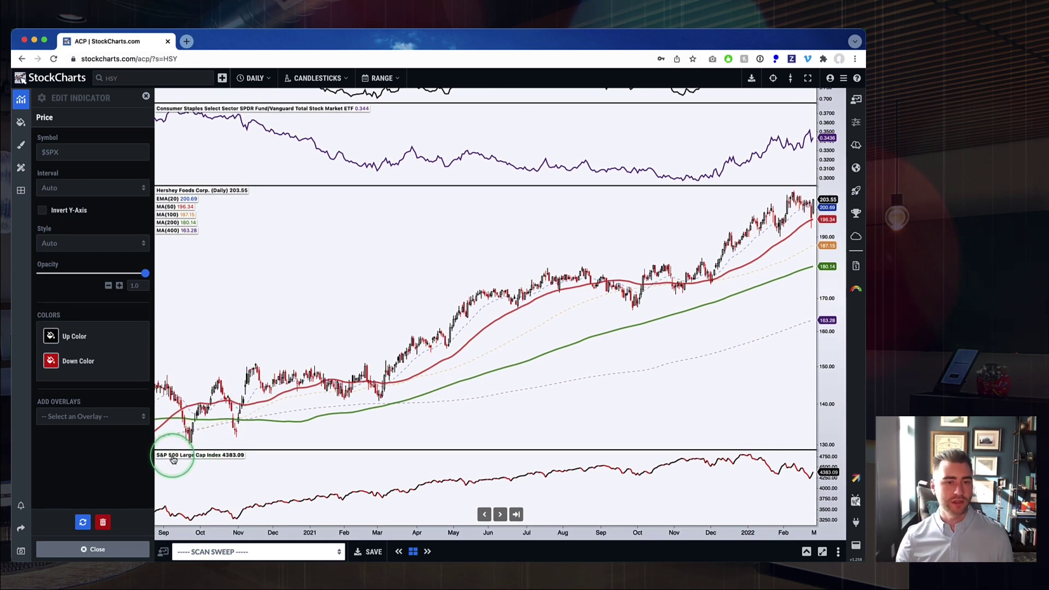
{"action": "left_click_drag", "start_coordinate": [171, 453], "coordinate": [175, 206]}
{"action": "scroll", "coordinate": [310, 315], "scroll_direction": "up", "scroll_amount": 3}
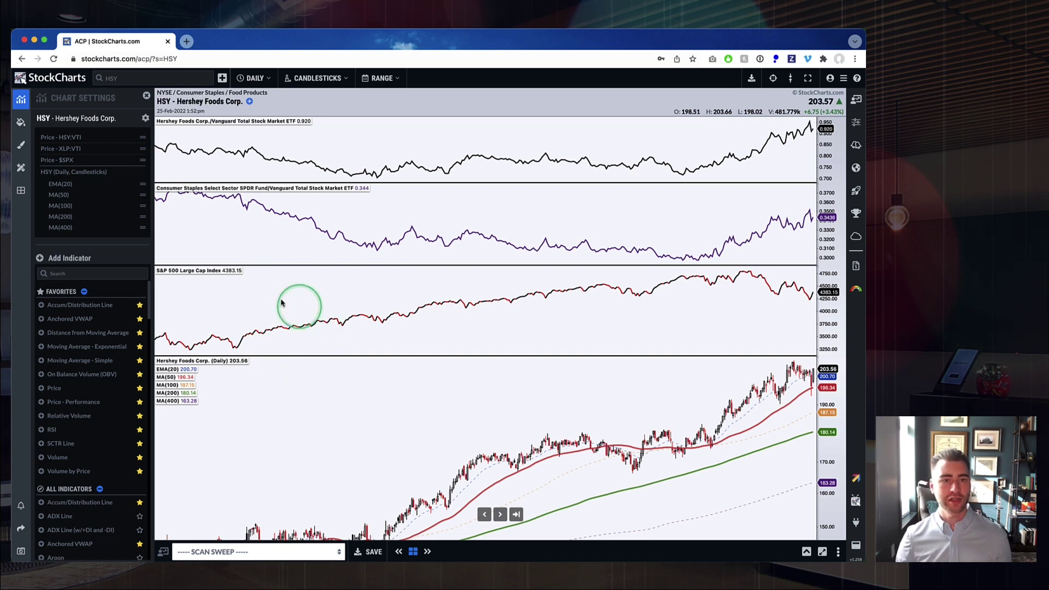
{"action": "scroll", "coordinate": [289, 322], "scroll_direction": "down", "scroll_amount": 3}
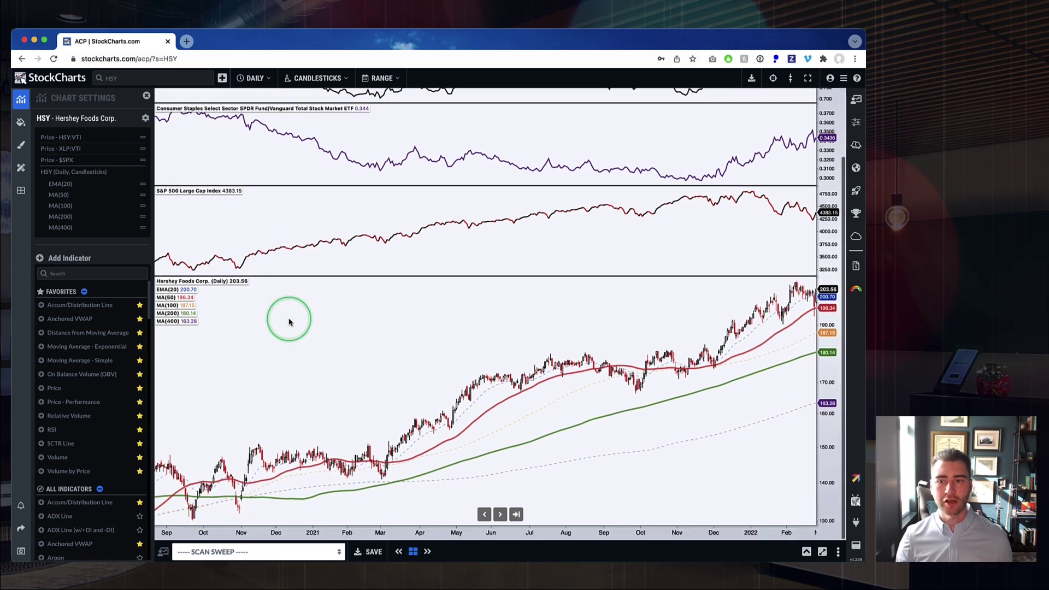
{"action": "scroll", "coordinate": [288, 322], "scroll_direction": "up", "scroll_amount": 2}
{"action": "scroll", "coordinate": [289, 322], "scroll_direction": "up", "scroll_amount": 1}
{"action": "scroll", "coordinate": [289, 322], "scroll_direction": "down", "scroll_amount": 2}
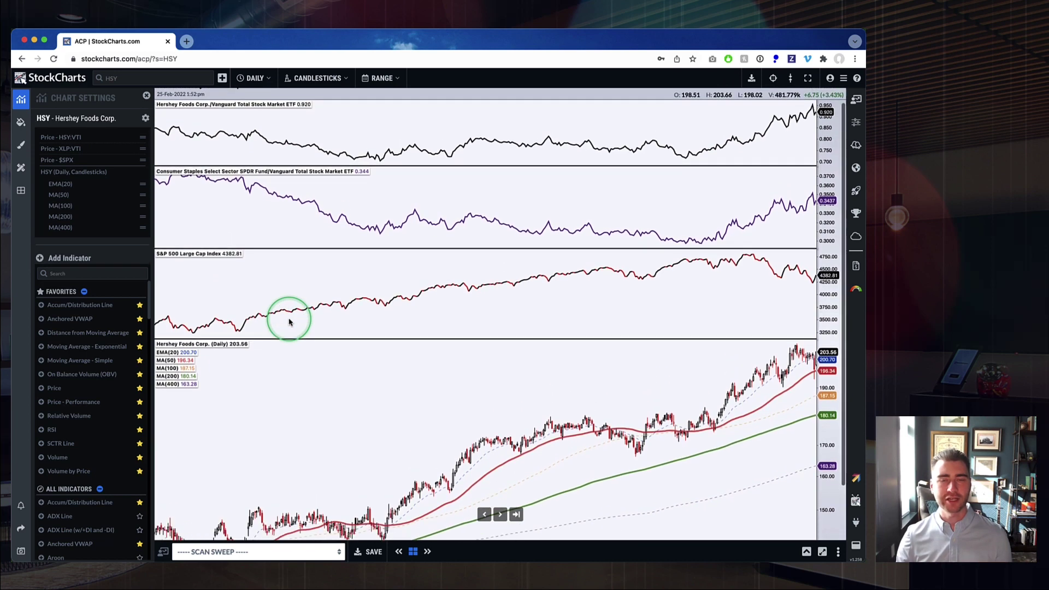
{"action": "scroll", "coordinate": [289, 322], "scroll_direction": "up", "scroll_amount": 1}
{"action": "scroll", "coordinate": [289, 322], "scroll_direction": "up", "scroll_amount": 2}
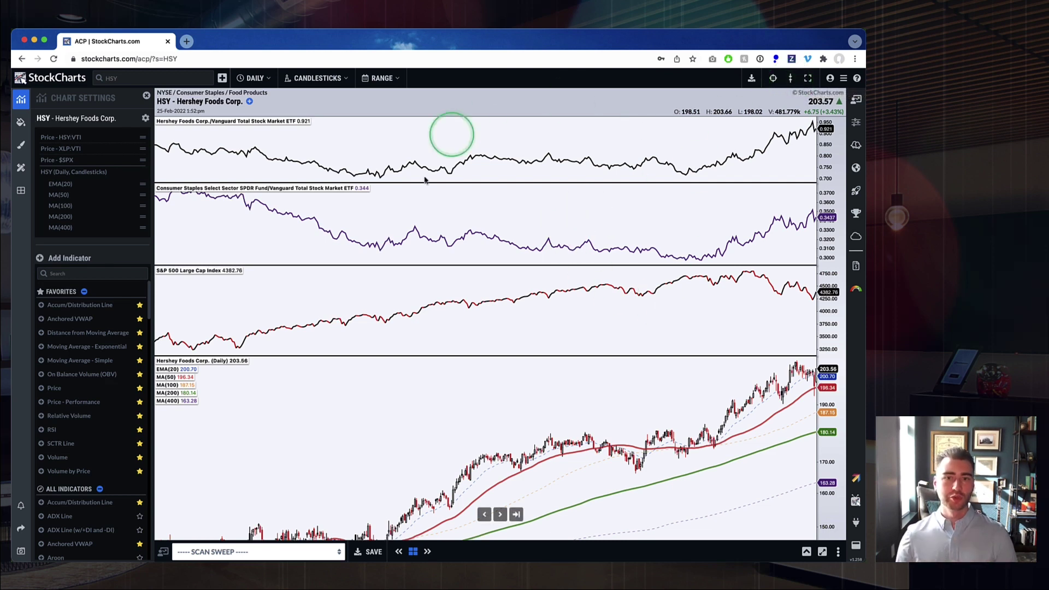
{"action": "left_click", "coordinate": [528, 337]}
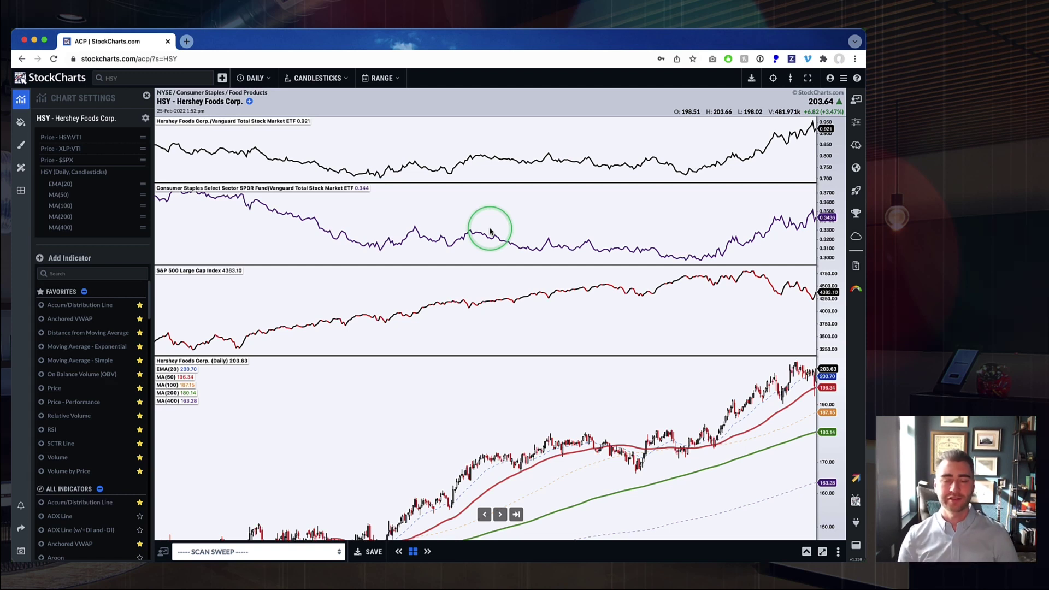
Set the third Price indicator's symbol to $INDUSTRY:$SECTOR
{"action": "left_click", "coordinate": [170, 272]}
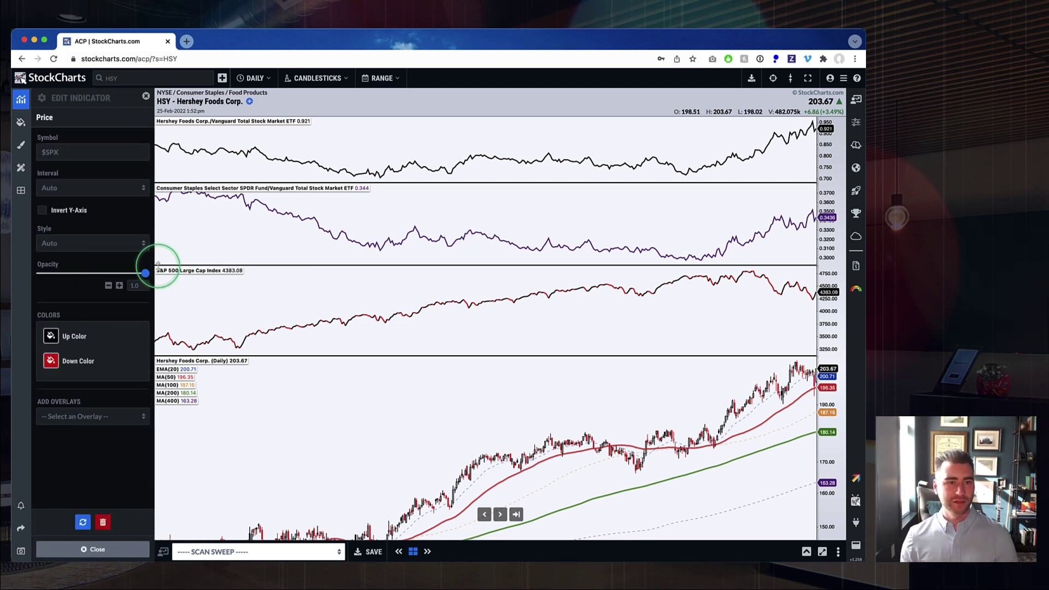
{"action": "double_click", "coordinate": [50, 152]}
{"action": "type", "text": "INDUST"}
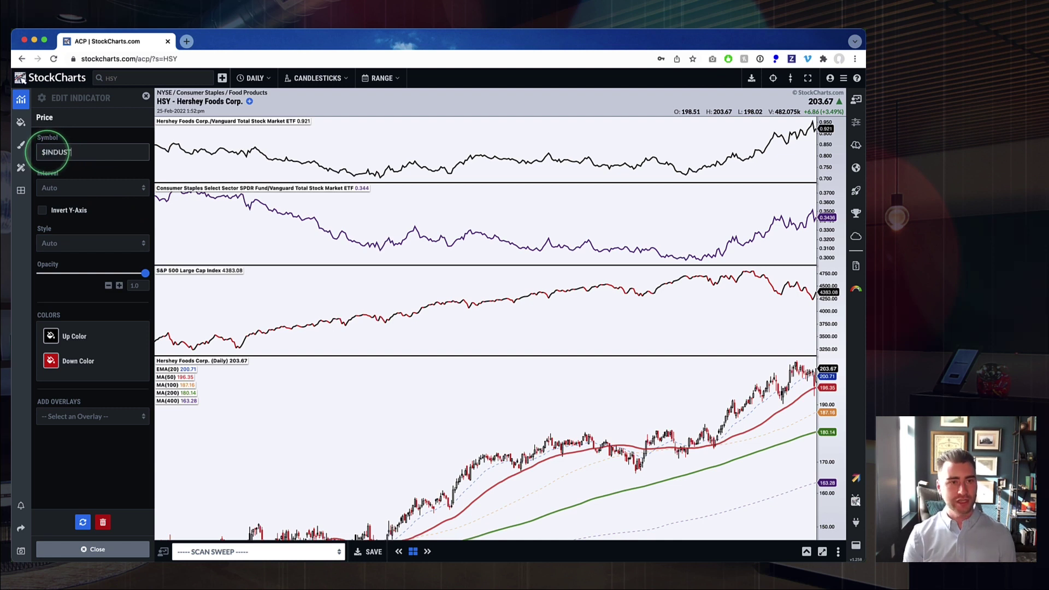
{"action": "type", "text": "RY:$SECTOR"}
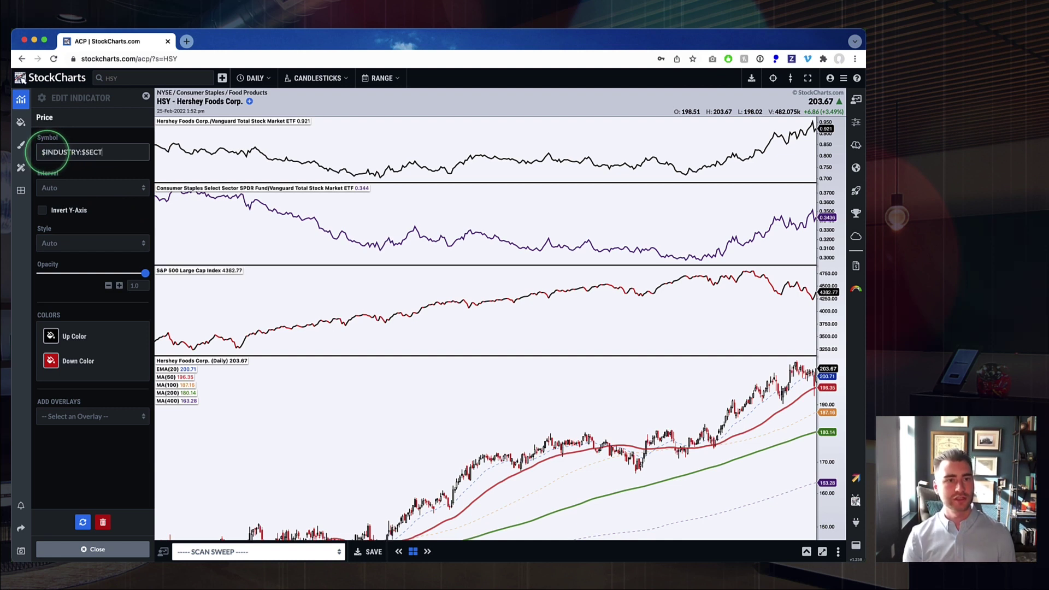
Make both the up and down colors of the $INDUSTRY:$SECTOR indicator orange (#E79747)
{"action": "left_click", "coordinate": [51, 336]}
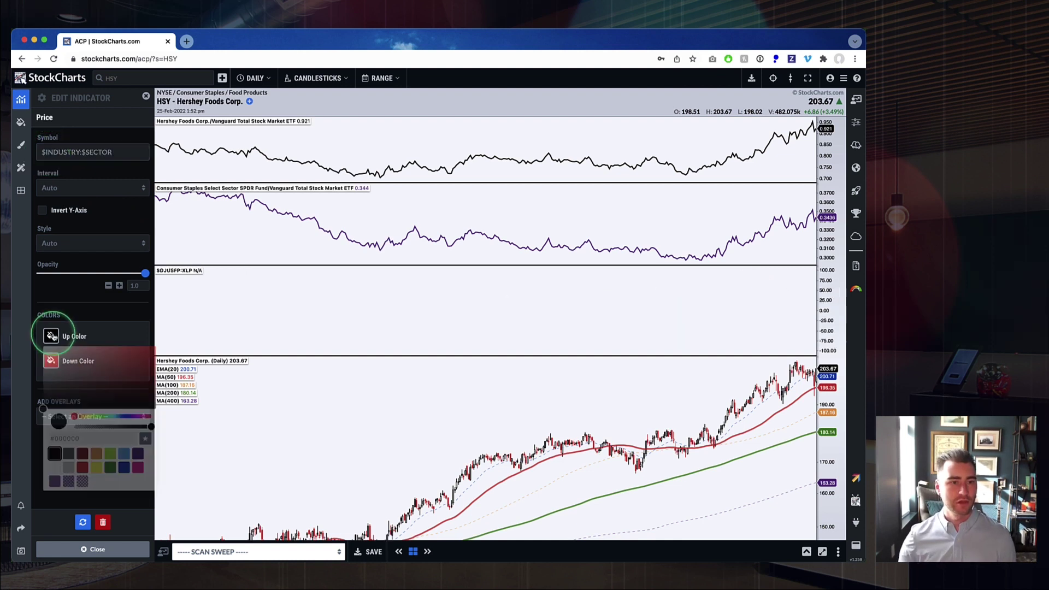
{"action": "left_click", "coordinate": [96, 453]}
{"action": "left_click", "coordinate": [97, 340]}
{"action": "left_click", "coordinate": [51, 359]}
{"action": "left_click", "coordinate": [97, 478]}
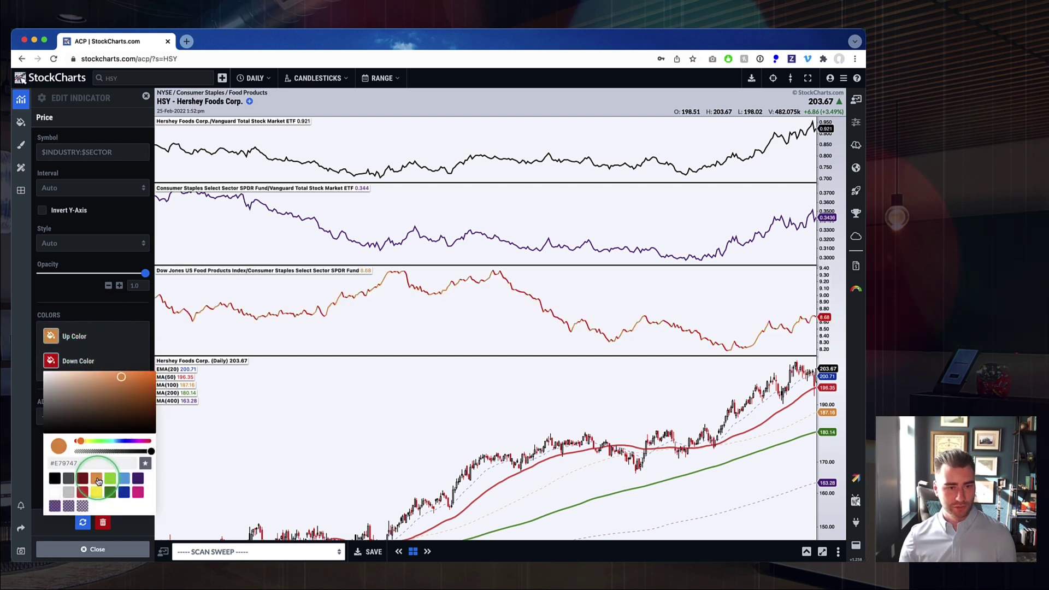
{"action": "left_click", "coordinate": [101, 346]}
{"action": "left_click", "coordinate": [94, 549]}
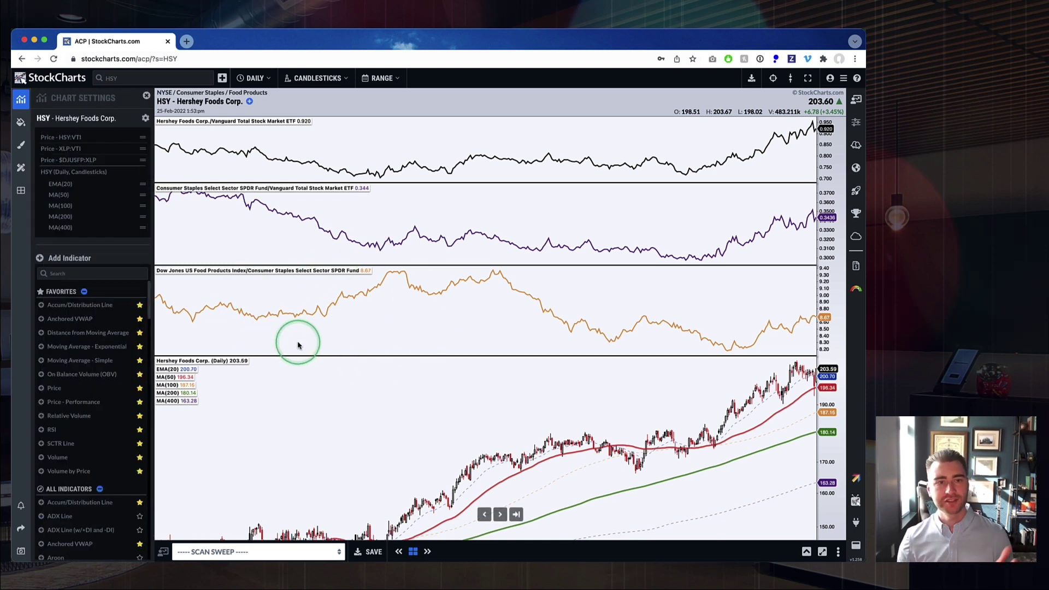
Add a fourth Price indicator and move its panel between the industry-to-sector panel and the price chart
{"action": "left_click", "coordinate": [53, 389]}
{"action": "scroll", "coordinate": [243, 441], "scroll_direction": "down", "scroll_amount": 3}
{"action": "left_click_drag", "start_coordinate": [168, 449], "coordinate": [182, 198]}
Set the fourth Price indicator's symbol to $SYMBOL:$INDUSTRY
{"action": "left_click", "coordinate": [181, 196]}
{"action": "double_click", "coordinate": [52, 152]}
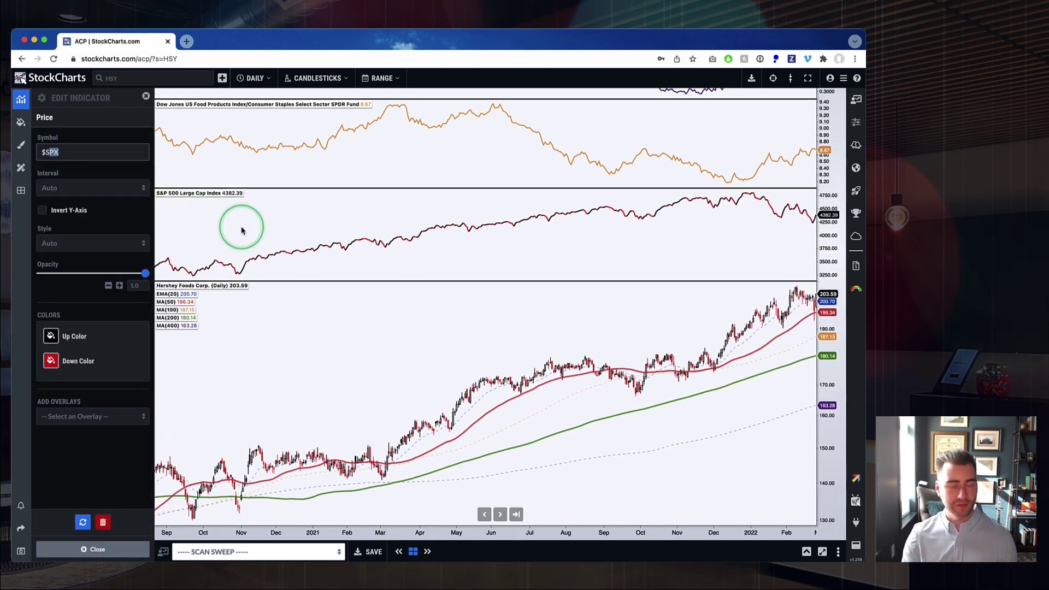
{"action": "type", "text": "SYMB"}
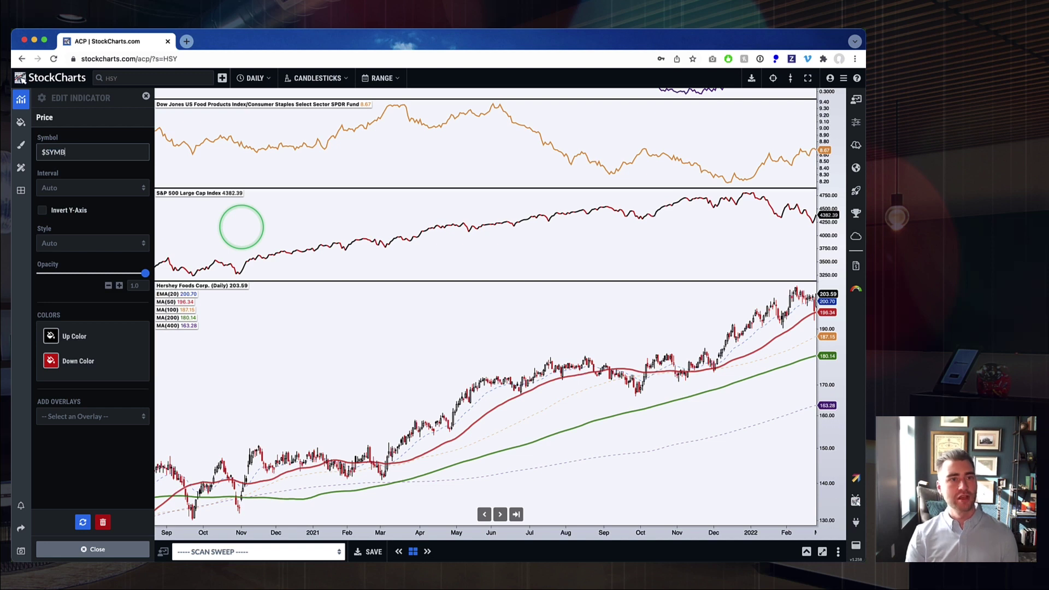
{"action": "type", "text": "OL:$INDUSTRY"}
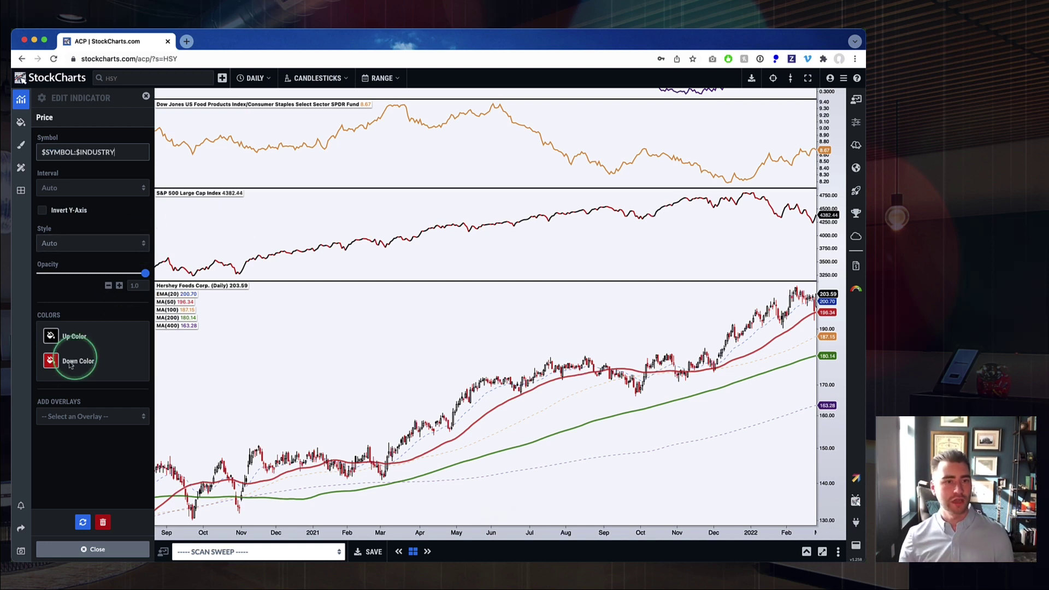
Make both the up and down colors of the $SYMBOL:$INDUSTRY indicator dark green (#35841C)
{"action": "left_click", "coordinate": [51, 336]}
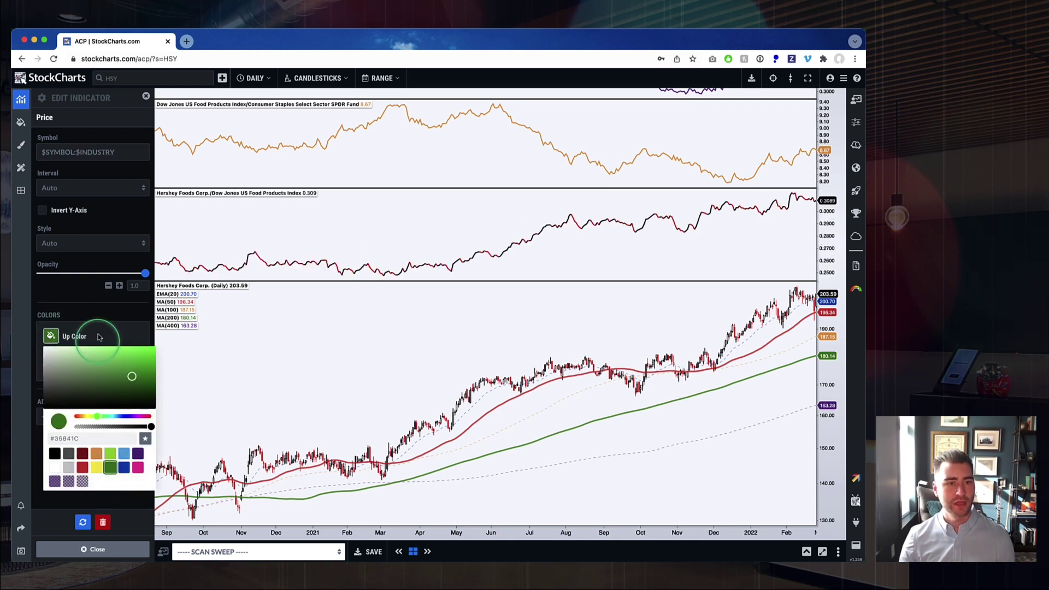
{"action": "left_click", "coordinate": [98, 342]}
{"action": "left_click", "coordinate": [51, 360]}
{"action": "left_click", "coordinate": [106, 345]}
{"action": "left_click", "coordinate": [94, 549]}
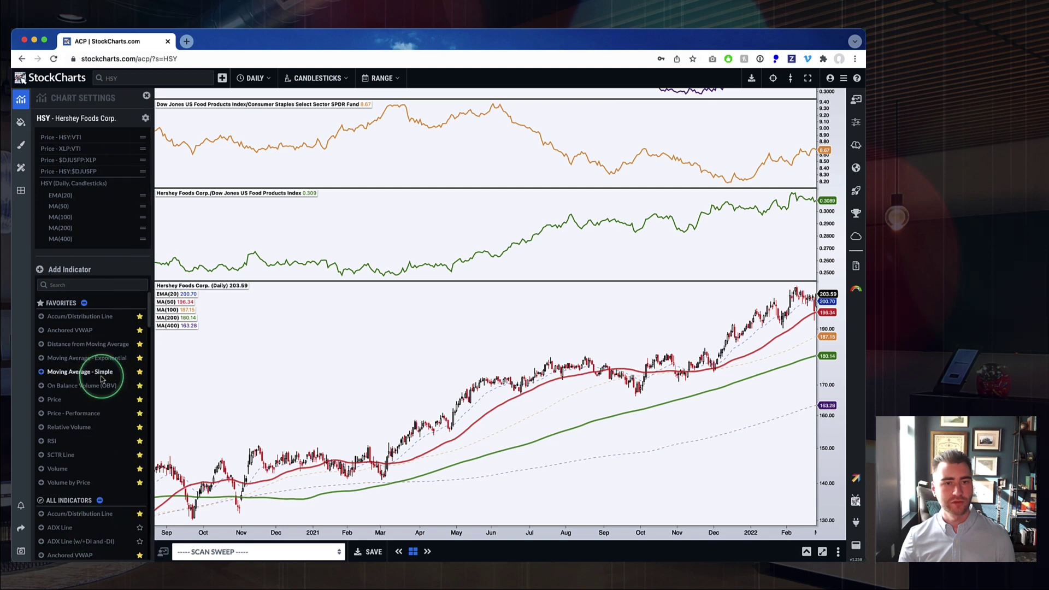
Examine the four stacked relative-strength panels together with the HSY price chart beneath them
{"action": "scroll", "coordinate": [349, 316], "scroll_direction": "up", "scroll_amount": 3}
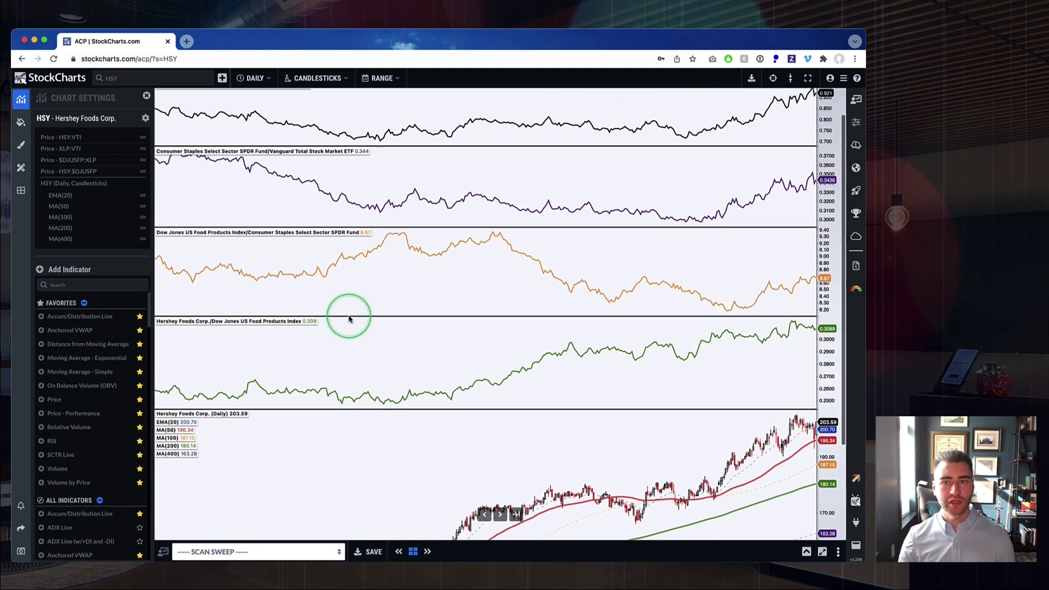
{"action": "scroll", "coordinate": [349, 317], "scroll_direction": "up", "scroll_amount": 1}
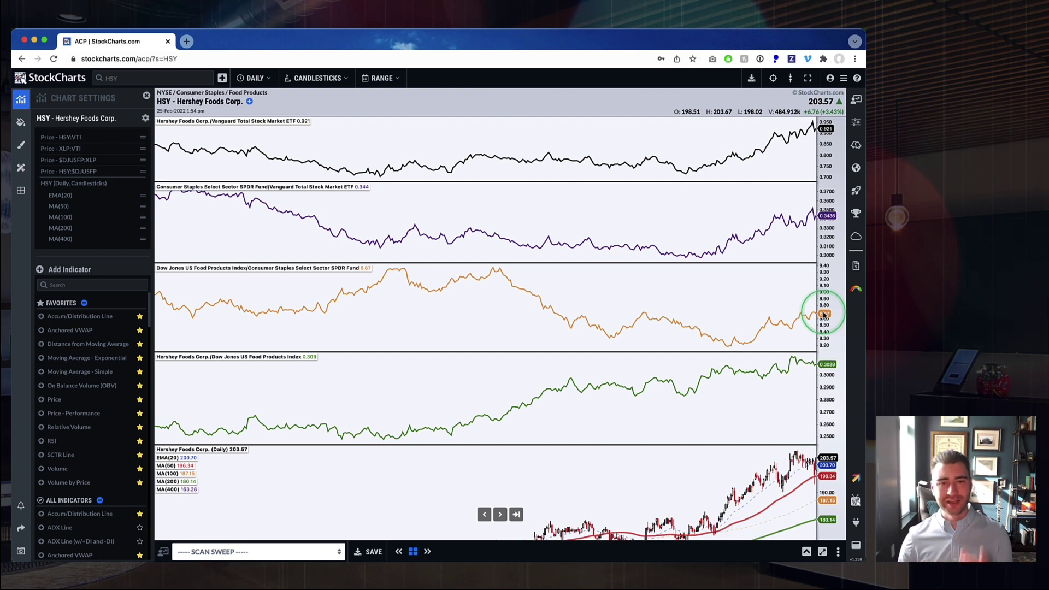
{"action": "scroll", "coordinate": [745, 172], "scroll_direction": "down", "scroll_amount": 3}
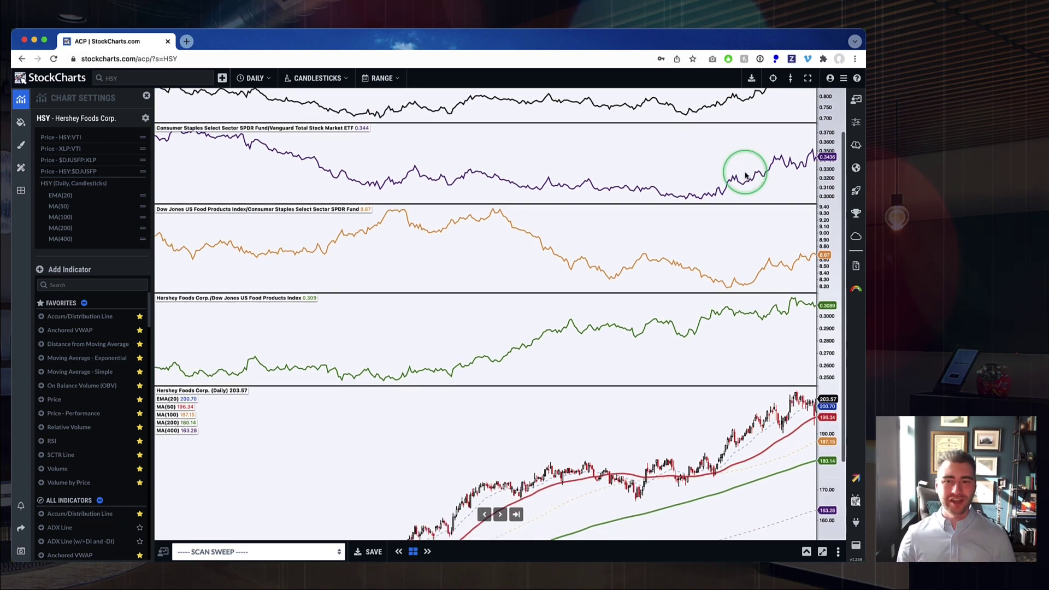
{"action": "scroll", "coordinate": [745, 175], "scroll_direction": "down", "scroll_amount": 4}
{"action": "scroll", "coordinate": [745, 174], "scroll_direction": "up", "scroll_amount": 6}
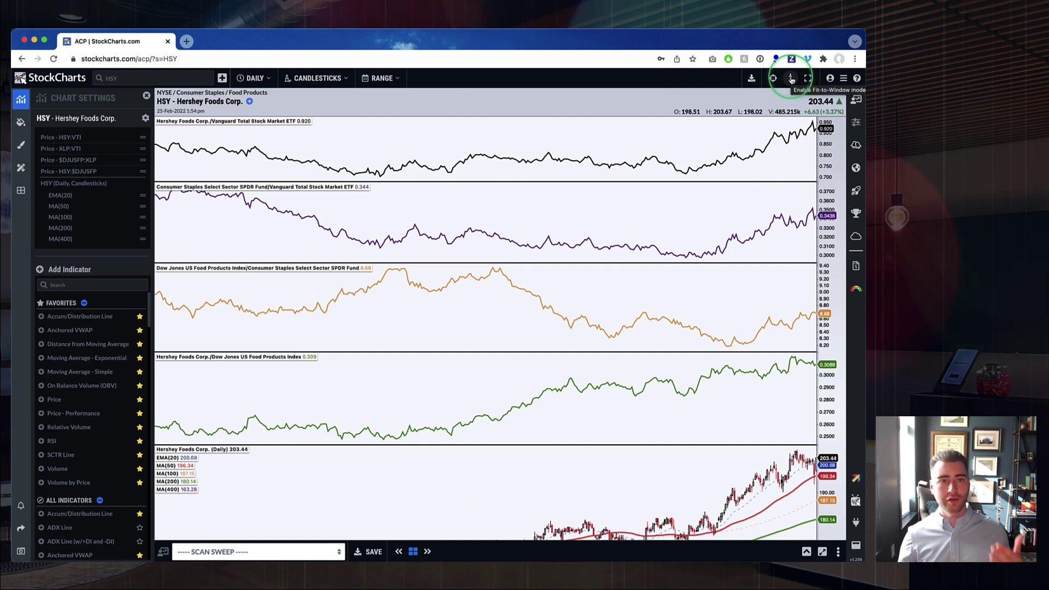
{"action": "scroll", "coordinate": [620, 210], "scroll_direction": "down", "scroll_amount": 3}
{"action": "scroll", "coordinate": [620, 212], "scroll_direction": "up", "scroll_amount": 3}
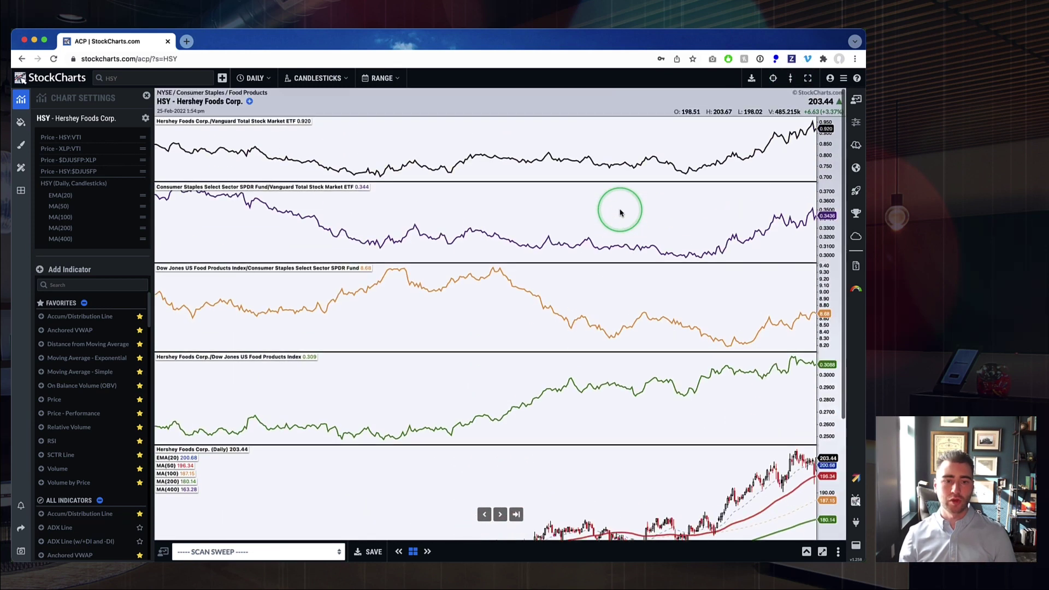
Enable Fit-to-Window mode and examine all HSY chart panels over shorter and longer date ranges
{"action": "left_click", "coordinate": [789, 79]}
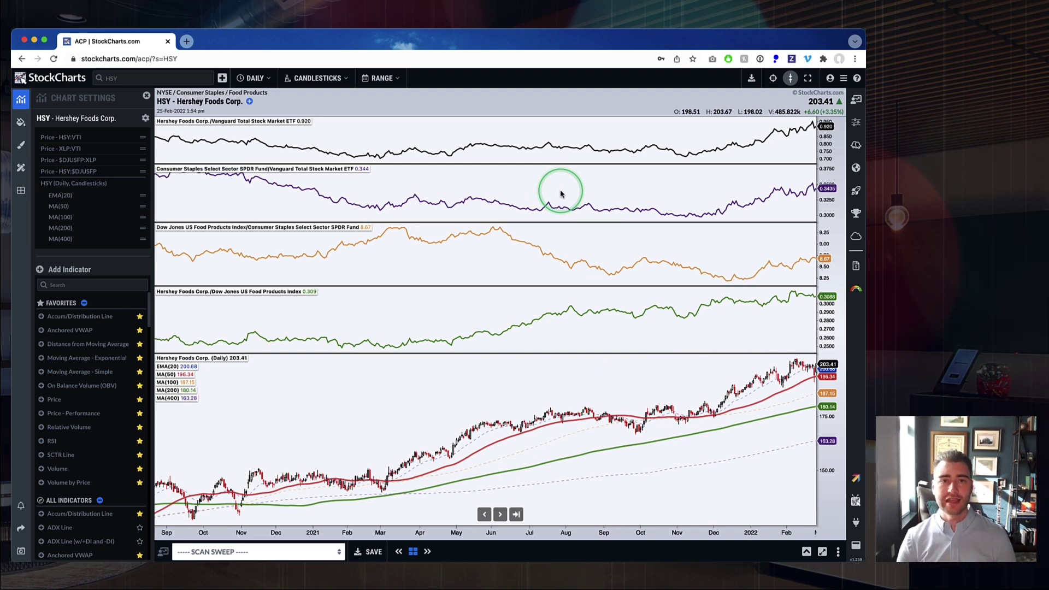
{"action": "scroll", "coordinate": [562, 257], "scroll_direction": "up", "scroll_amount": 5}
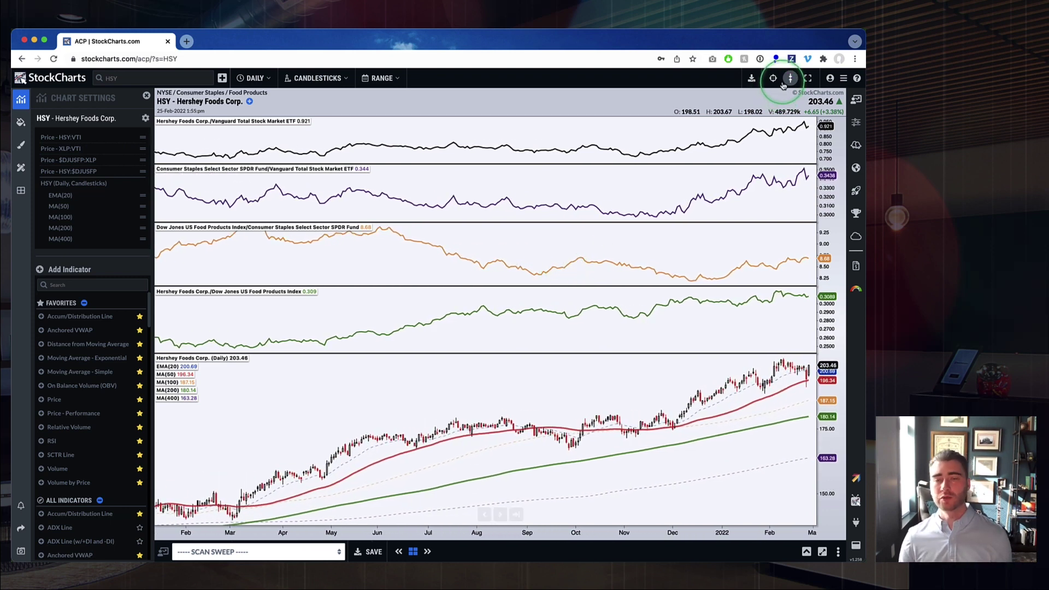
{"action": "scroll", "coordinate": [630, 321], "scroll_direction": "up", "scroll_amount": 5}
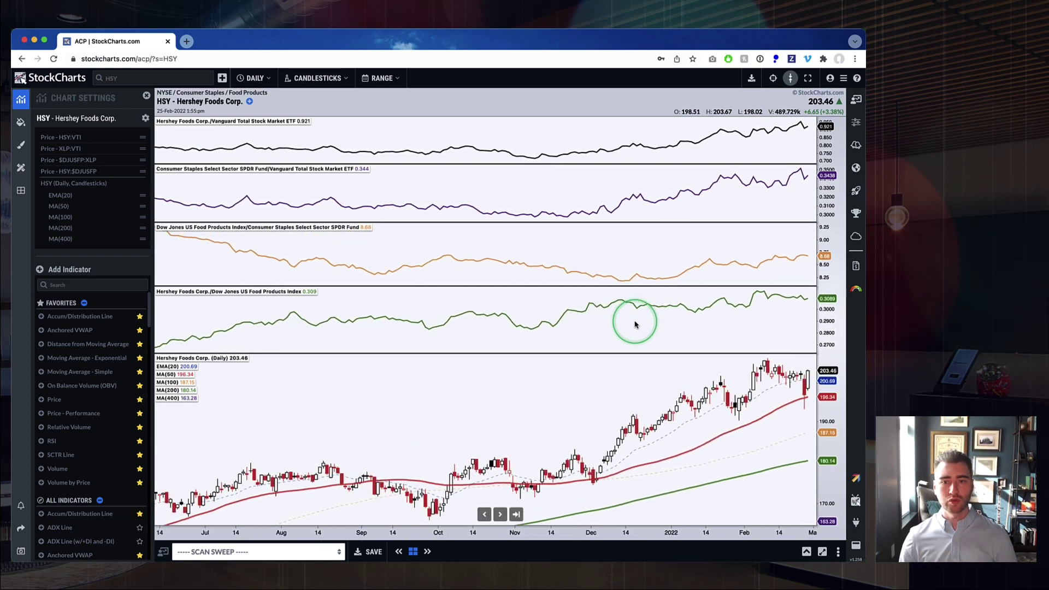
{"action": "scroll", "coordinate": [635, 325], "scroll_direction": "down", "scroll_amount": 10}
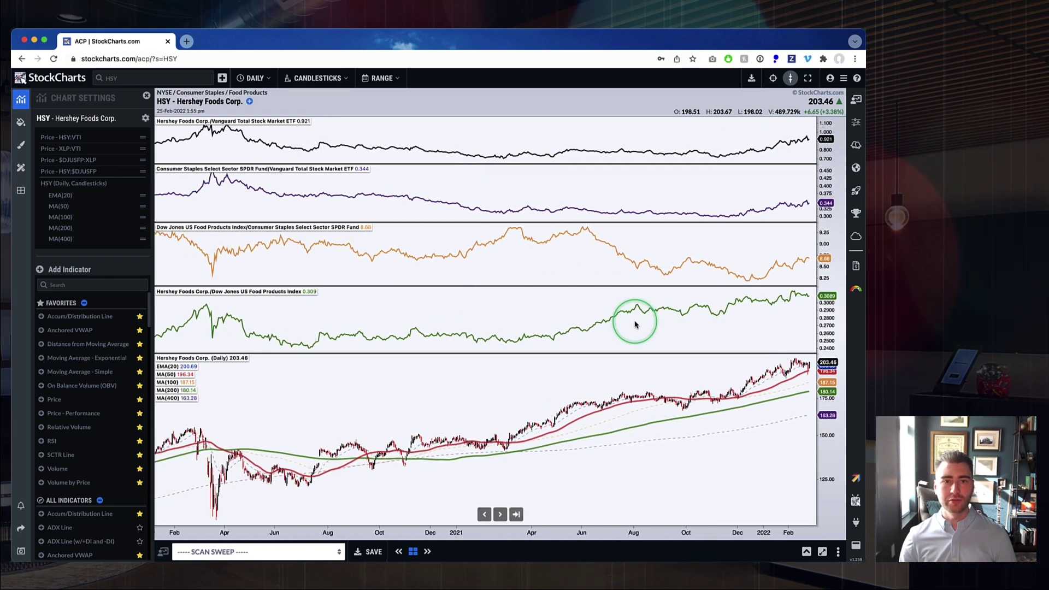
{"action": "scroll", "coordinate": [635, 325], "scroll_direction": "left", "scroll_amount": 5}
{"action": "scroll", "coordinate": [635, 324], "scroll_direction": "right", "scroll_amount": 8}
{"action": "scroll", "coordinate": [635, 324], "scroll_direction": "left", "scroll_amount": 3}
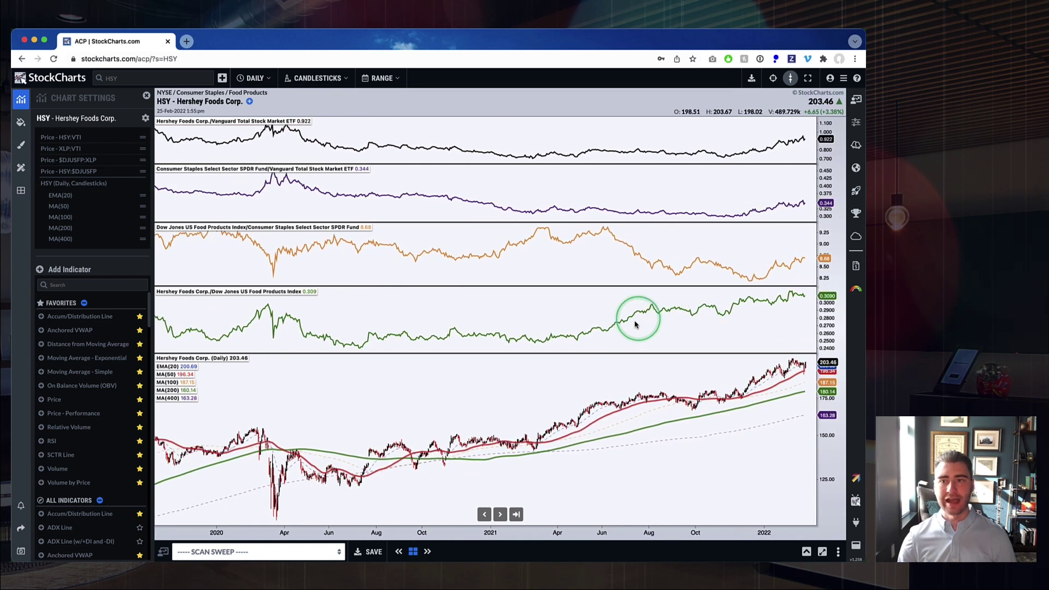
Disable Fit-to-Window mode and review the relative-strength panels and price chart at full height over the longer date range
{"action": "left_click", "coordinate": [789, 78]}
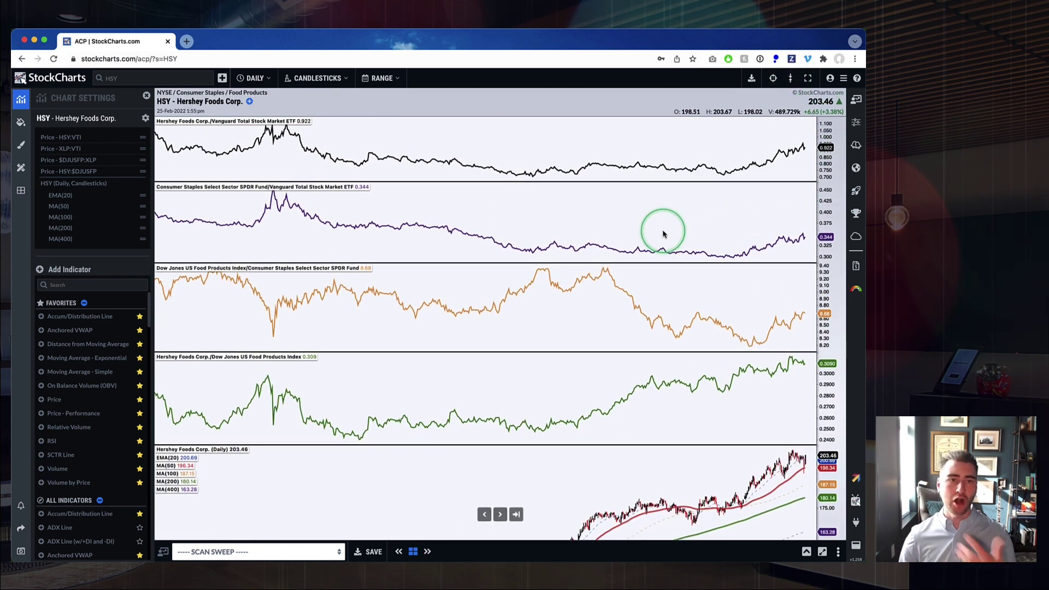
{"action": "scroll", "coordinate": [662, 234], "scroll_direction": "down", "scroll_amount": 3}
{"action": "scroll", "coordinate": [662, 234], "scroll_direction": "up", "scroll_amount": 3}
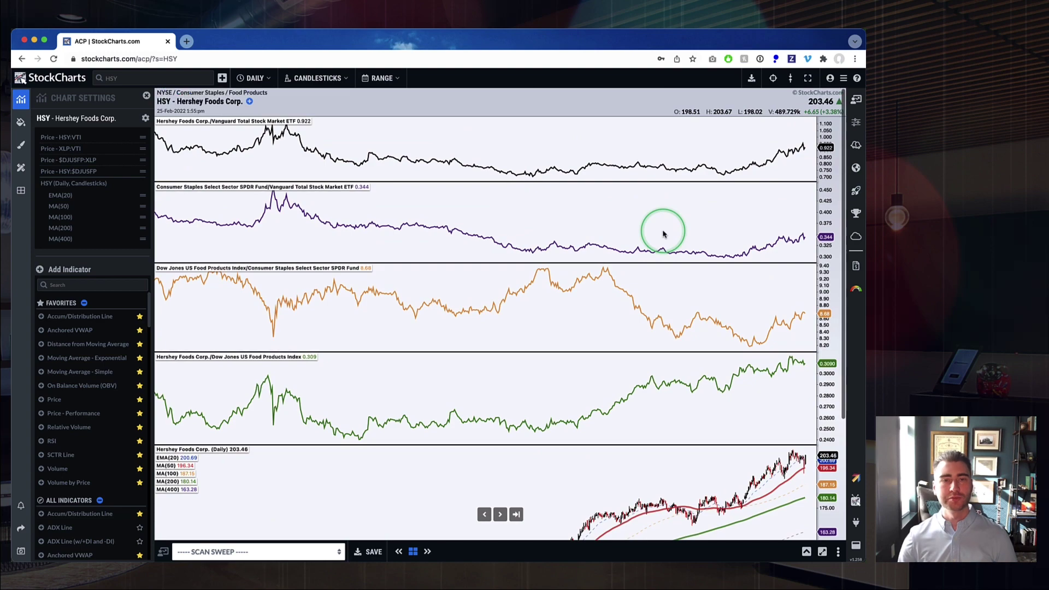
{"action": "scroll", "coordinate": [663, 234], "scroll_direction": "down", "scroll_amount": 3}
{"action": "scroll", "coordinate": [663, 234], "scroll_direction": "left", "scroll_amount": 5}
{"action": "scroll", "coordinate": [663, 234], "scroll_direction": "right", "scroll_amount": 8}
{"action": "scroll", "coordinate": [662, 234], "scroll_direction": "right", "scroll_amount": 1}
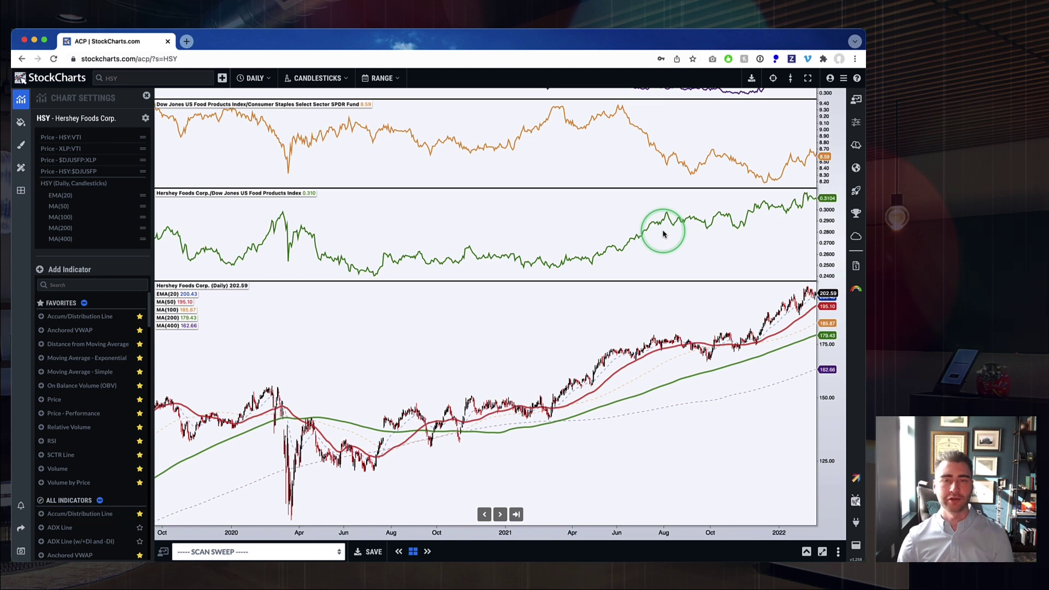
{"action": "scroll", "coordinate": [662, 234], "scroll_direction": "up", "scroll_amount": 5}
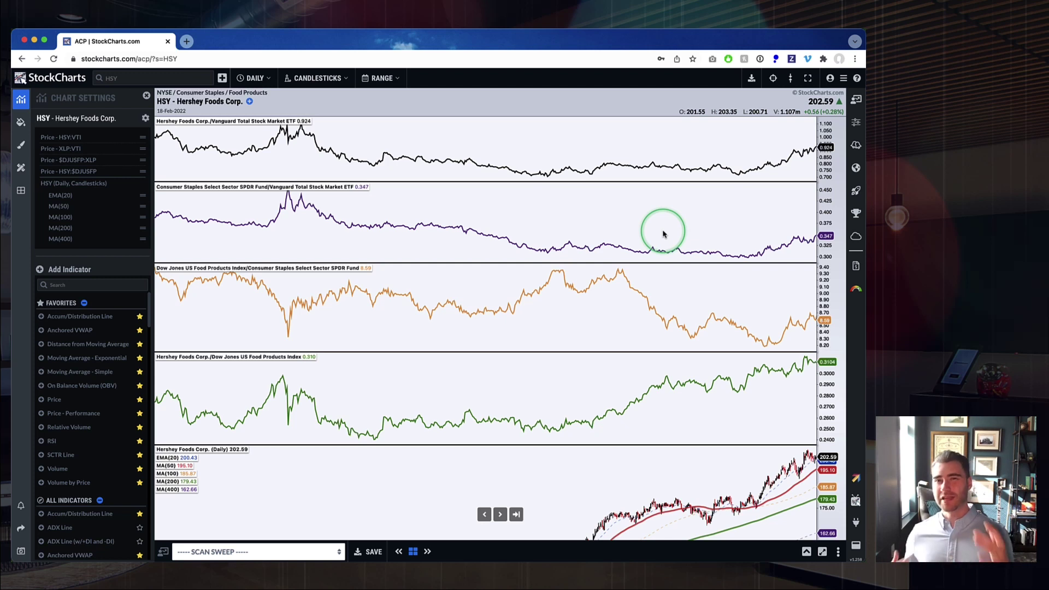
Apply the saved ChartStyle "* Equity - Daily (Lv04) *" to the HSY chart and look through its panels
{"action": "left_click", "coordinate": [21, 145]}
{"action": "left_click", "coordinate": [83, 209]}
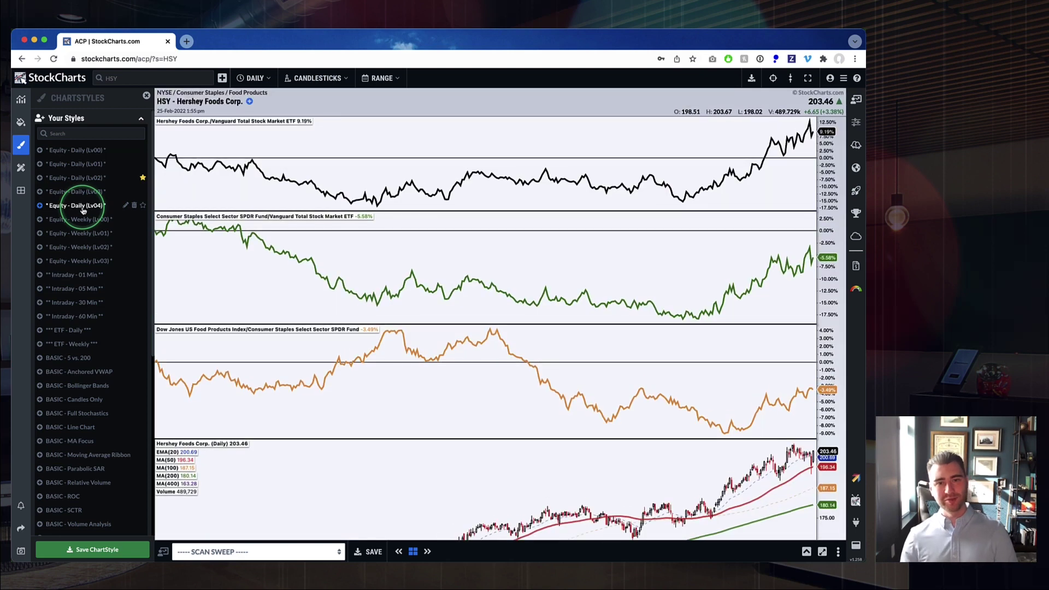
{"action": "left_click", "coordinate": [407, 255]}
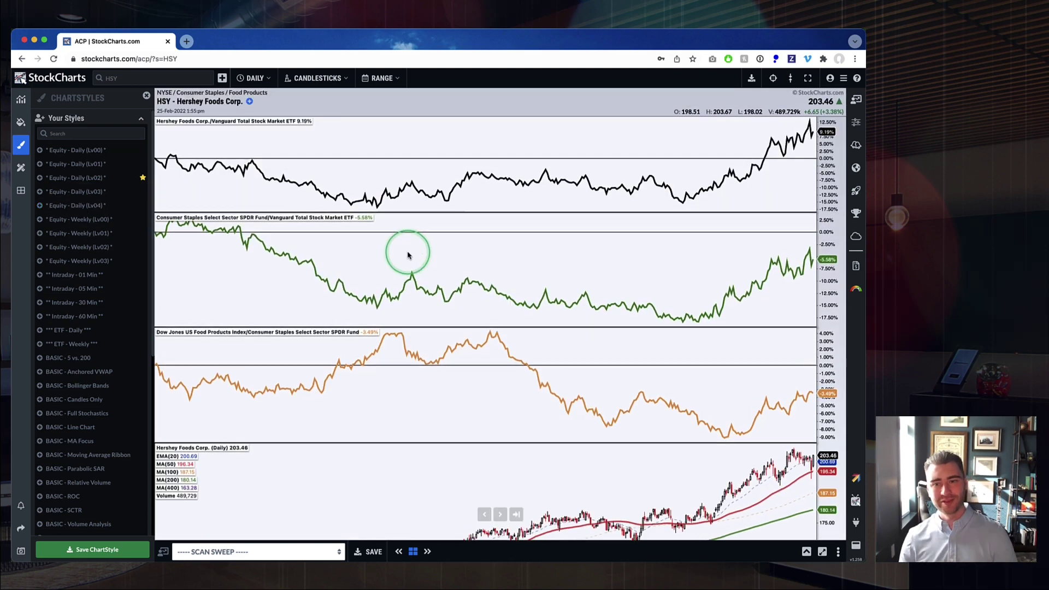
{"action": "scroll", "coordinate": [407, 255], "scroll_direction": "down", "scroll_amount": 10}
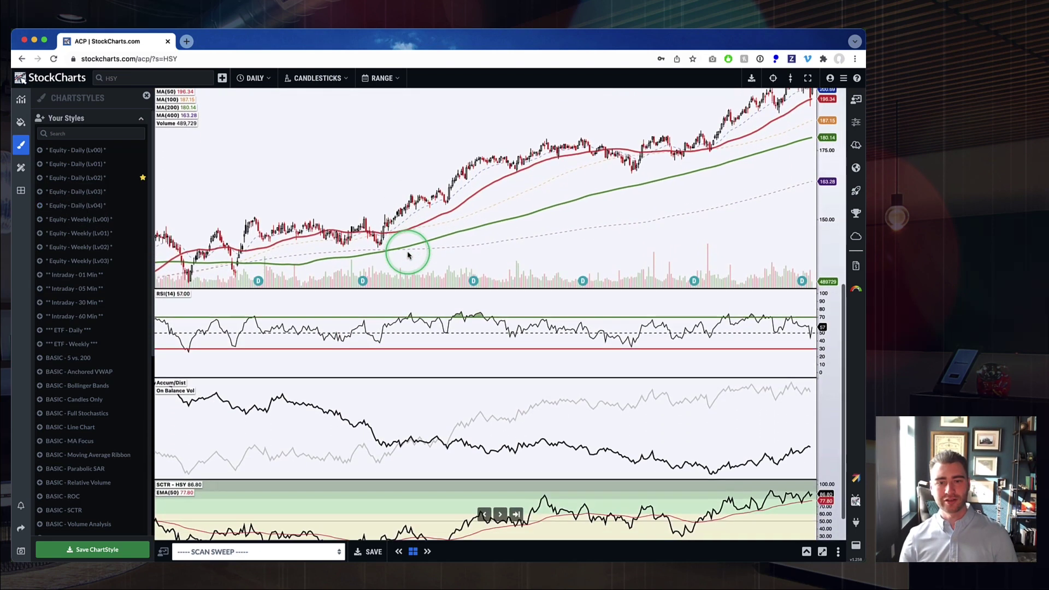
{"action": "scroll", "coordinate": [408, 256], "scroll_direction": "down", "scroll_amount": 2}
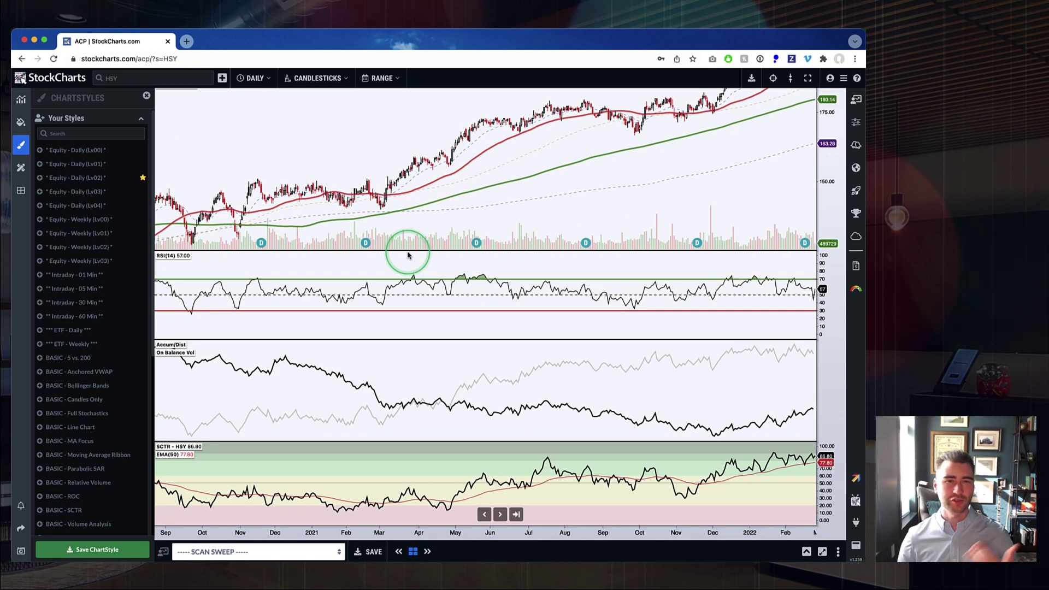
{"action": "scroll", "coordinate": [408, 255], "scroll_direction": "down", "scroll_amount": 1}
{"action": "scroll", "coordinate": [408, 254], "scroll_direction": "up", "scroll_amount": 5}
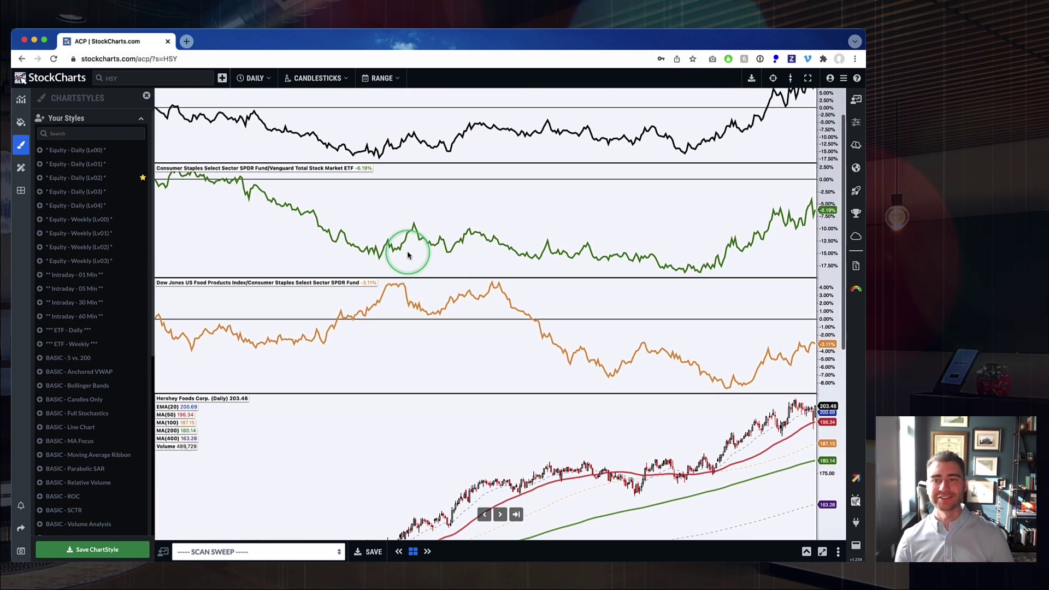